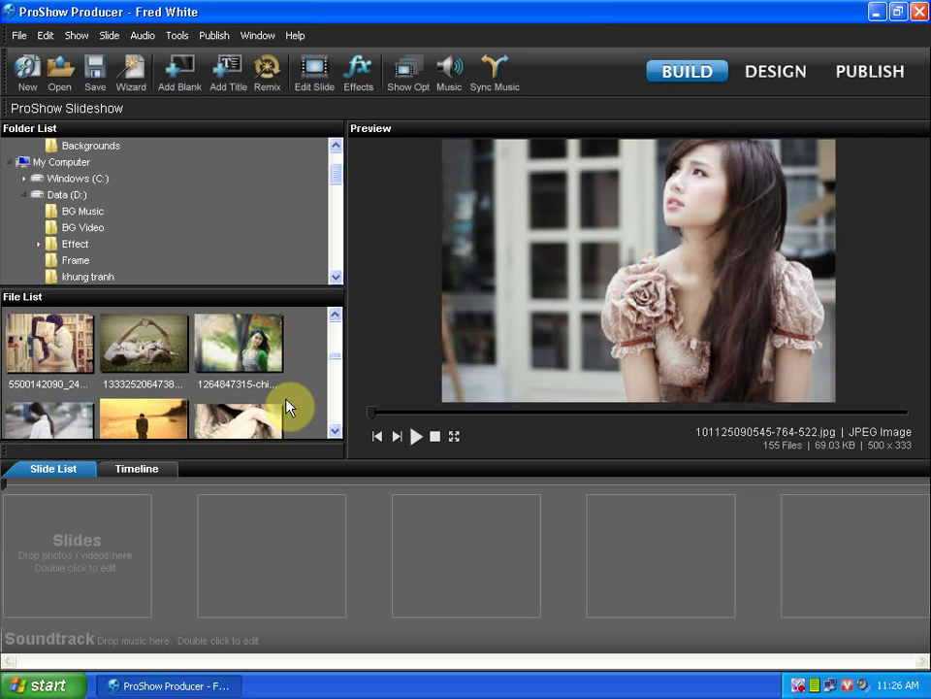
scroll(288, 408, "down", 4)
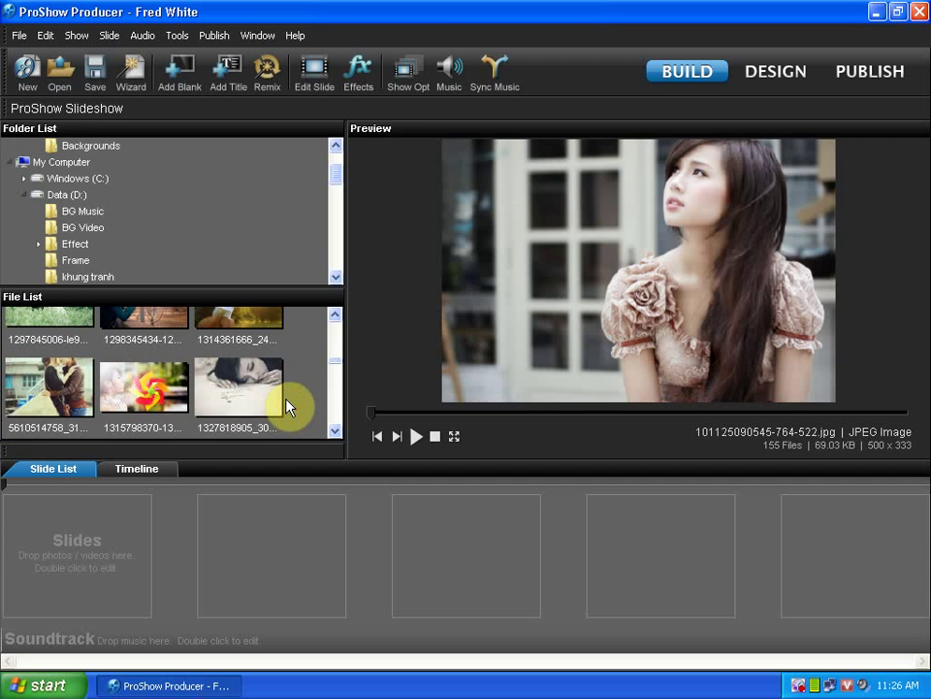
scroll(288, 407, "up", 1)
scroll(288, 408, "down", 3)
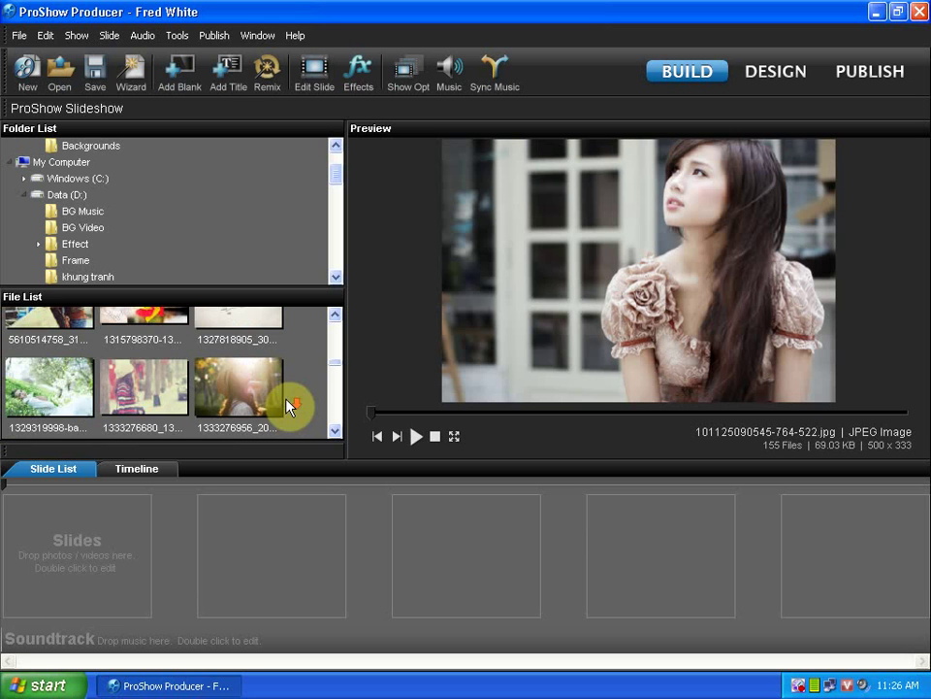
left_click(301, 377)
scroll(304, 377, "up", 3)
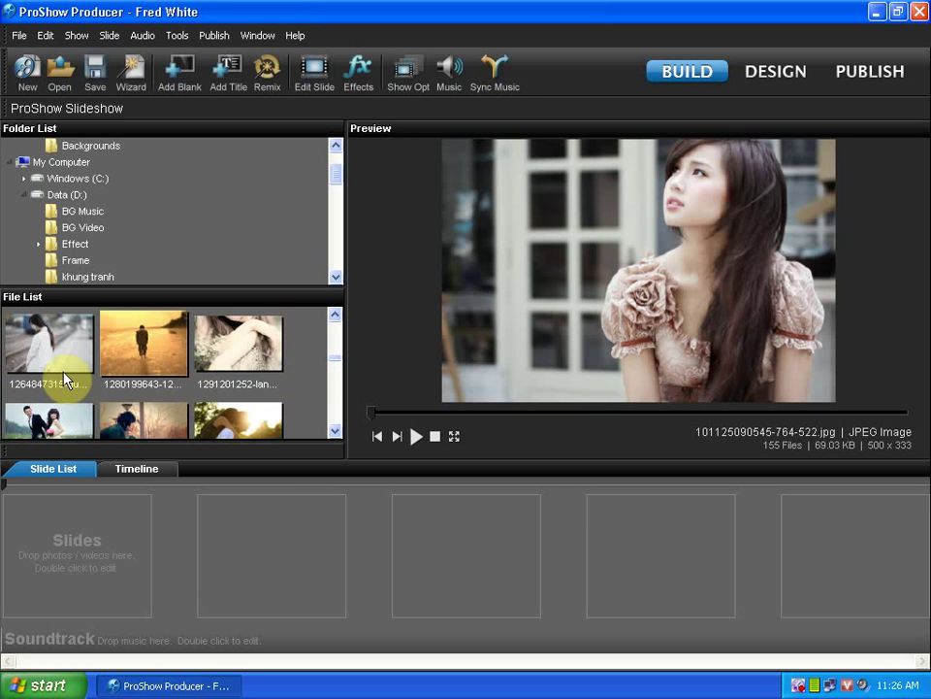
scroll(64, 378, "down", 1)
scroll(167, 390, "down", 3)
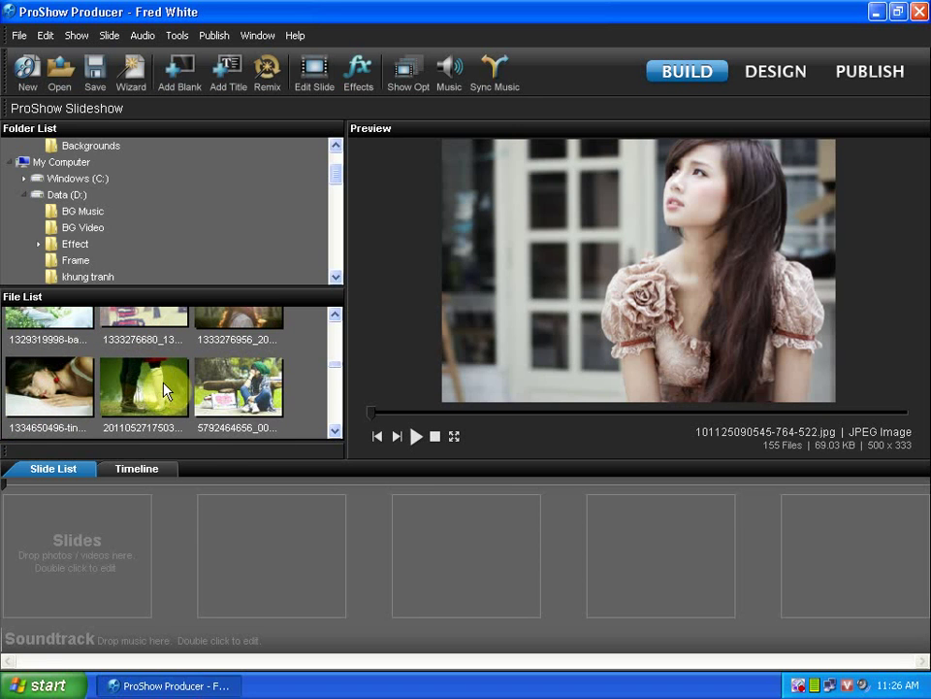
left_click_drag(239, 388, 97, 543)
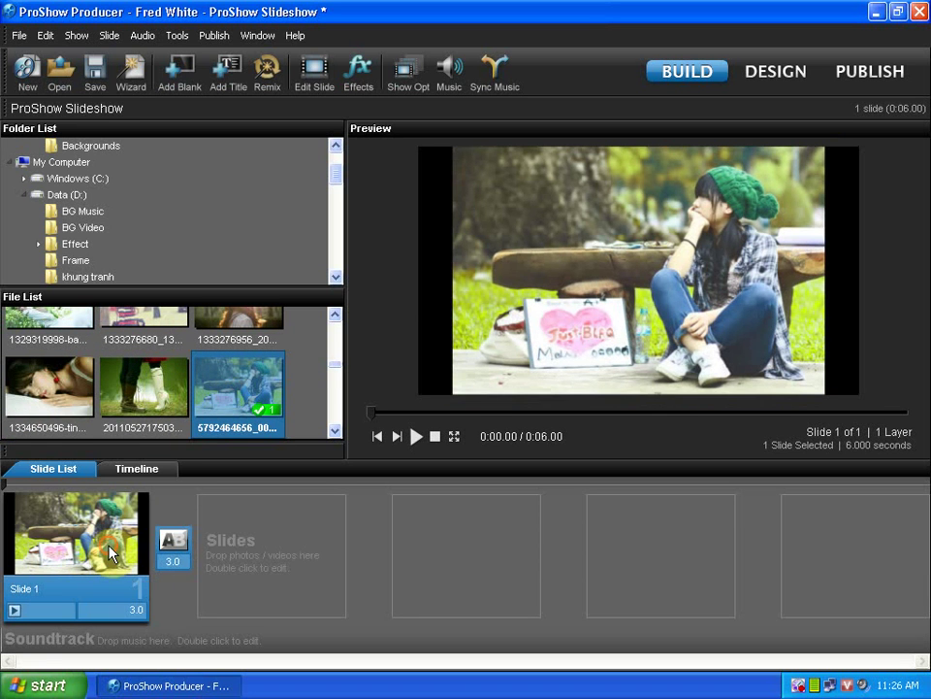
Set slide 1's duration to 10 seconds and its transition time to 5 seconds.
left_click(125, 609)
type("10")
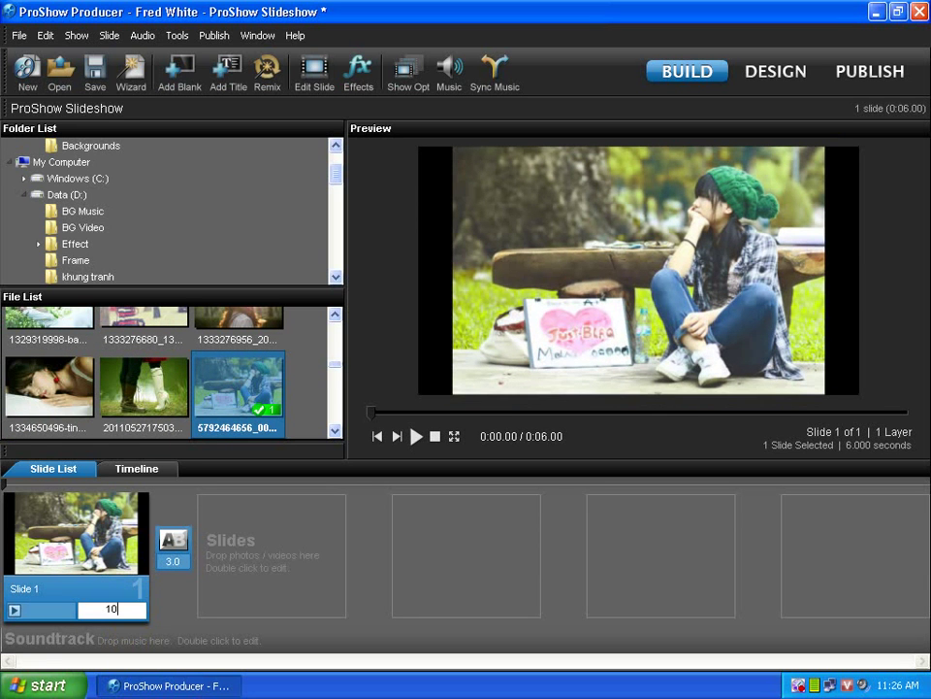
left_click(167, 560)
type("3")
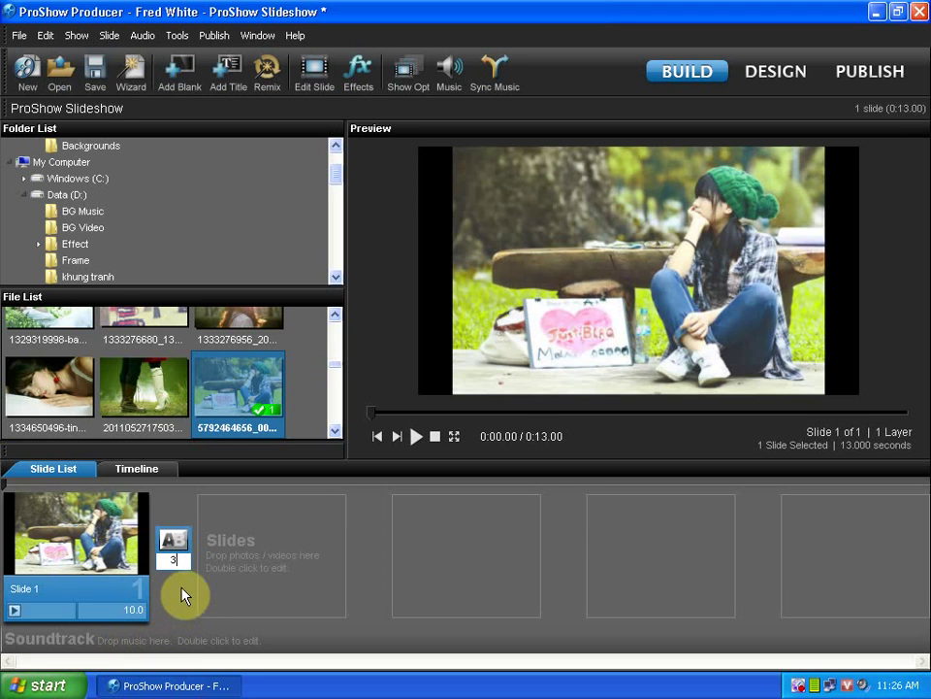
key("BackSpace")
type("5")
left_click(185, 597)
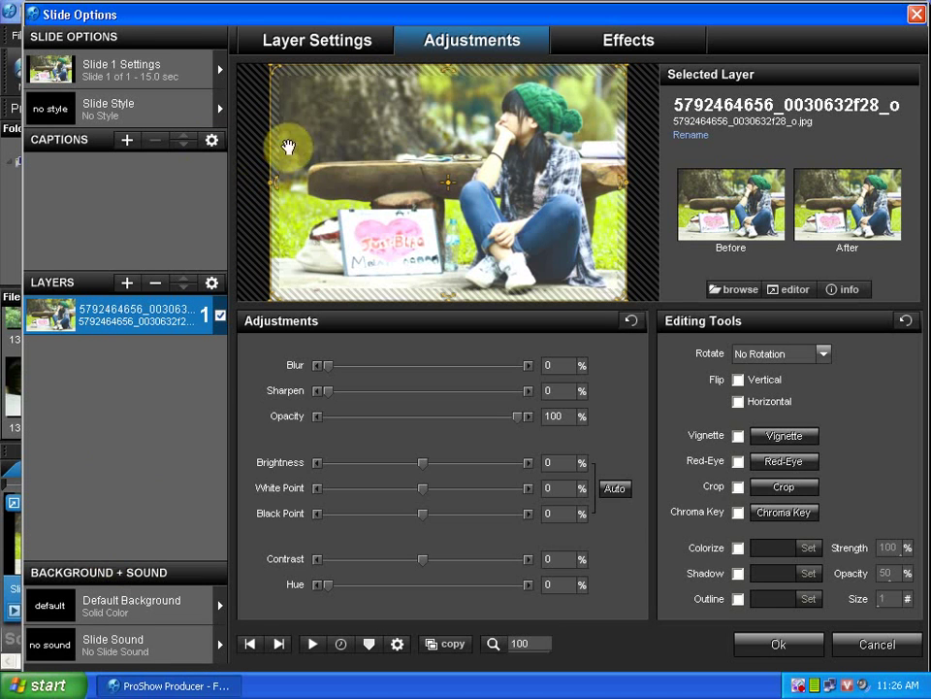
Set the photo layer's scaling on slide 1 to Stretch to frame.
left_click(320, 49)
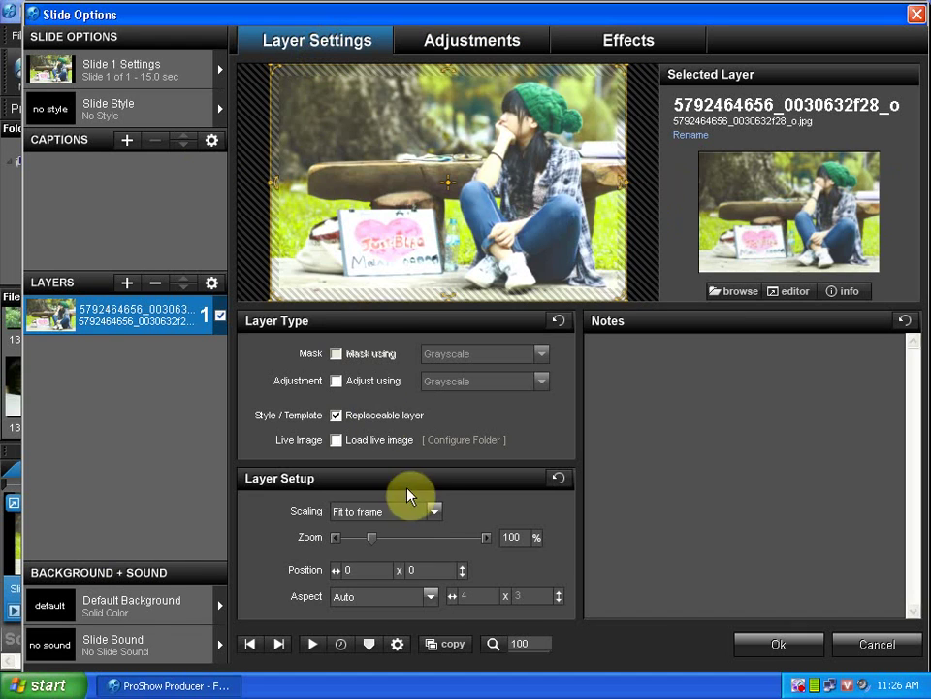
left_click(434, 512)
left_click(401, 554)
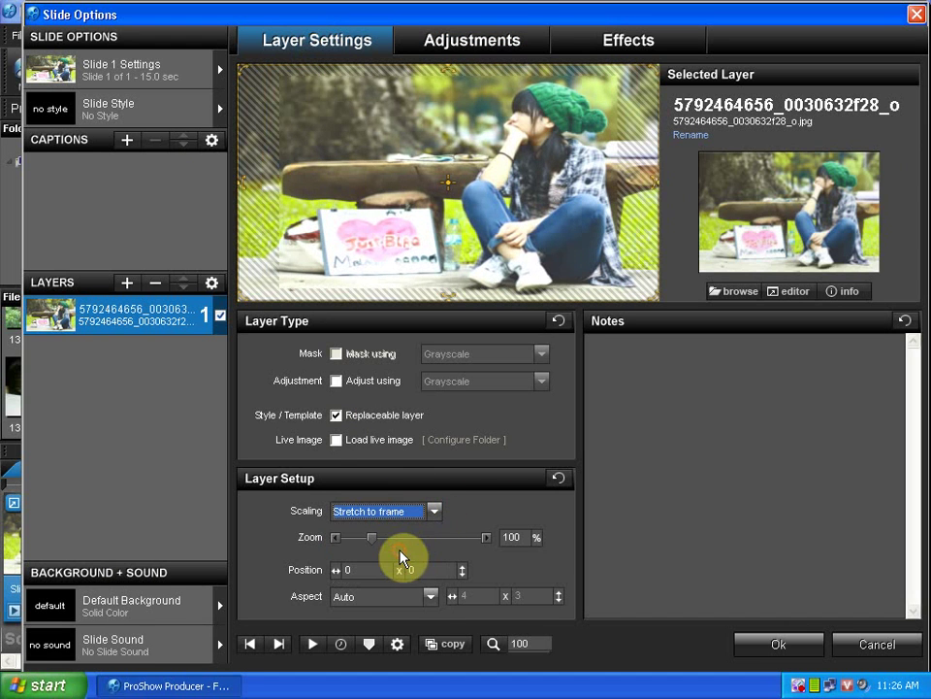
Set the photo layer's zoom to 70% at both the starting and ending keyframes and apply the slide options.
left_click(505, 39)
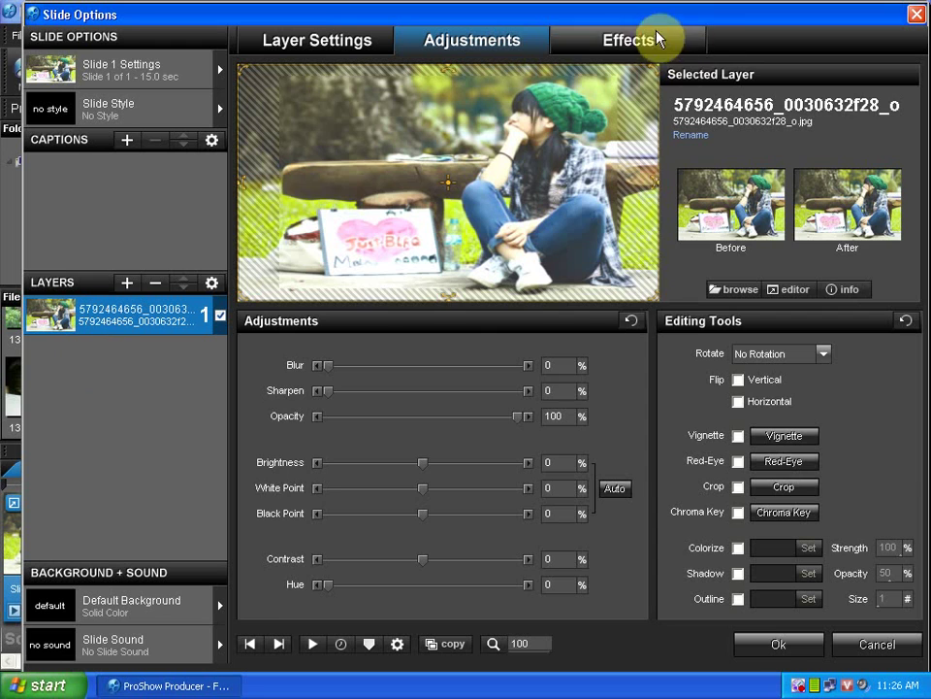
left_click(631, 39)
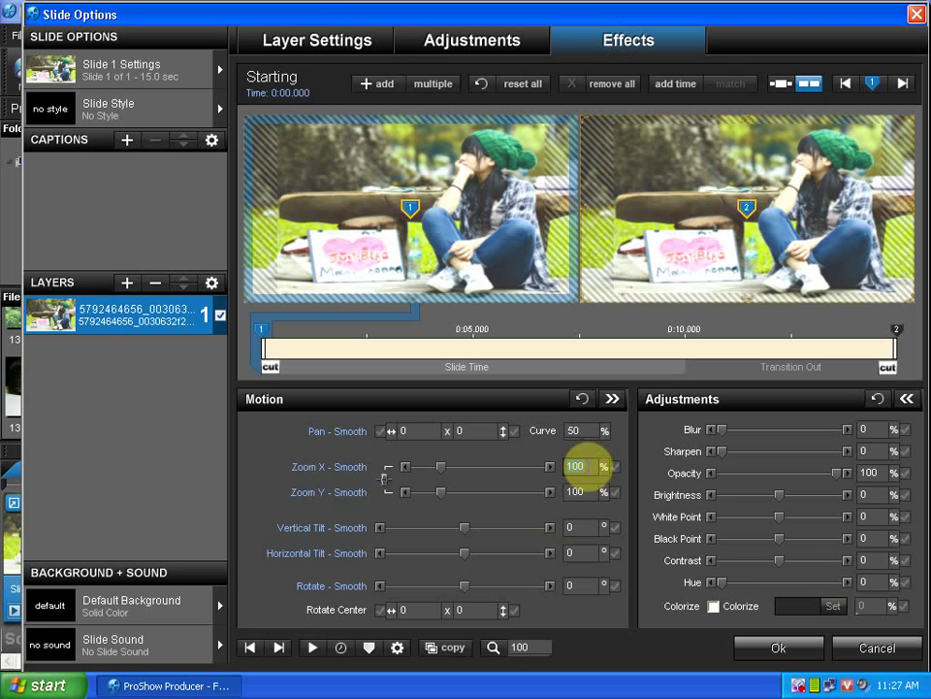
type("70")
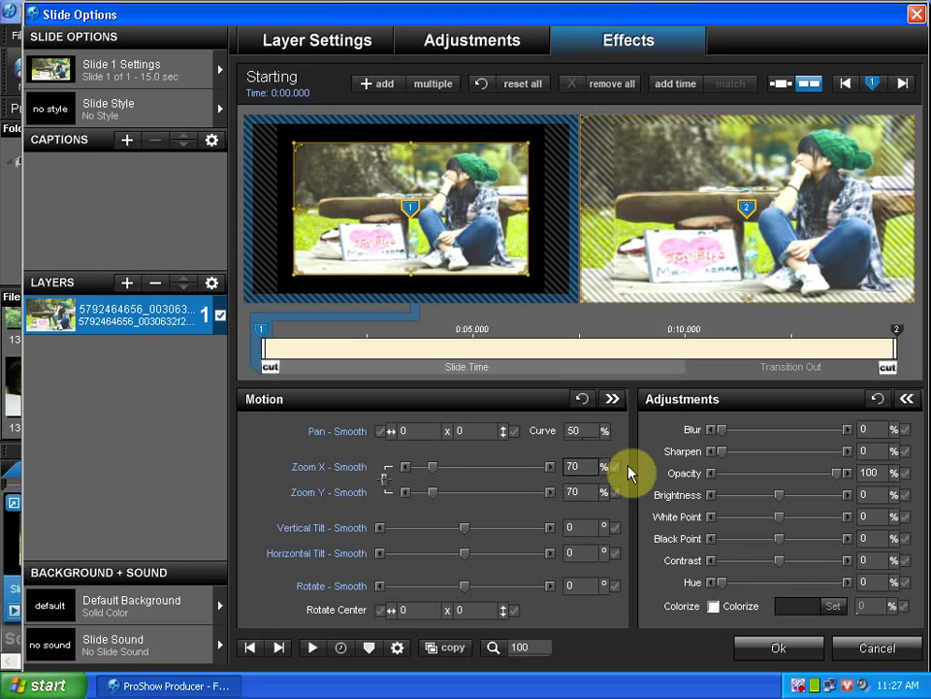
left_click(899, 331)
type("70")
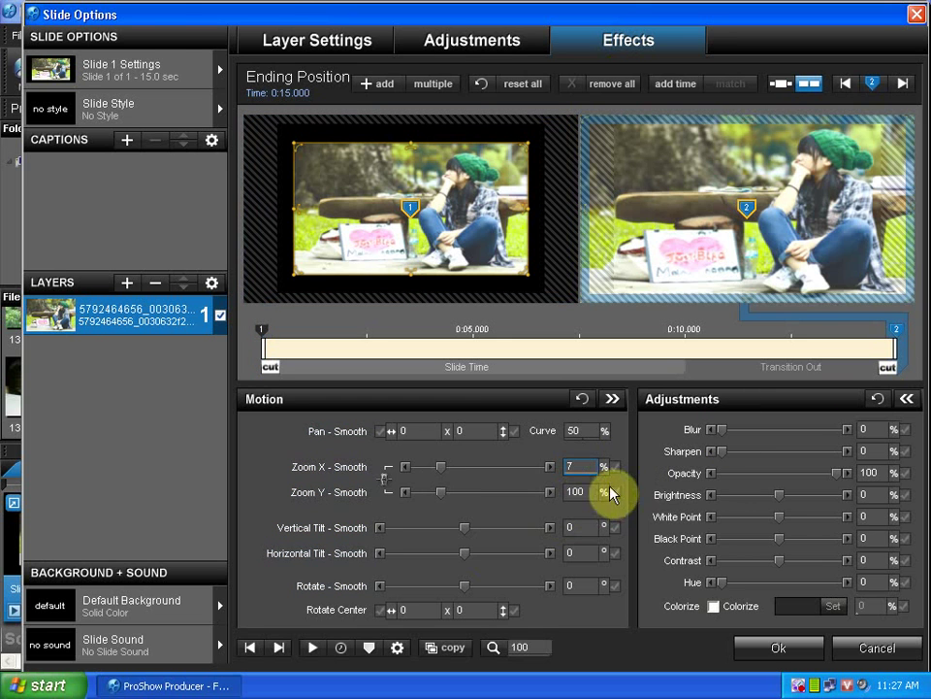
left_click(743, 648)
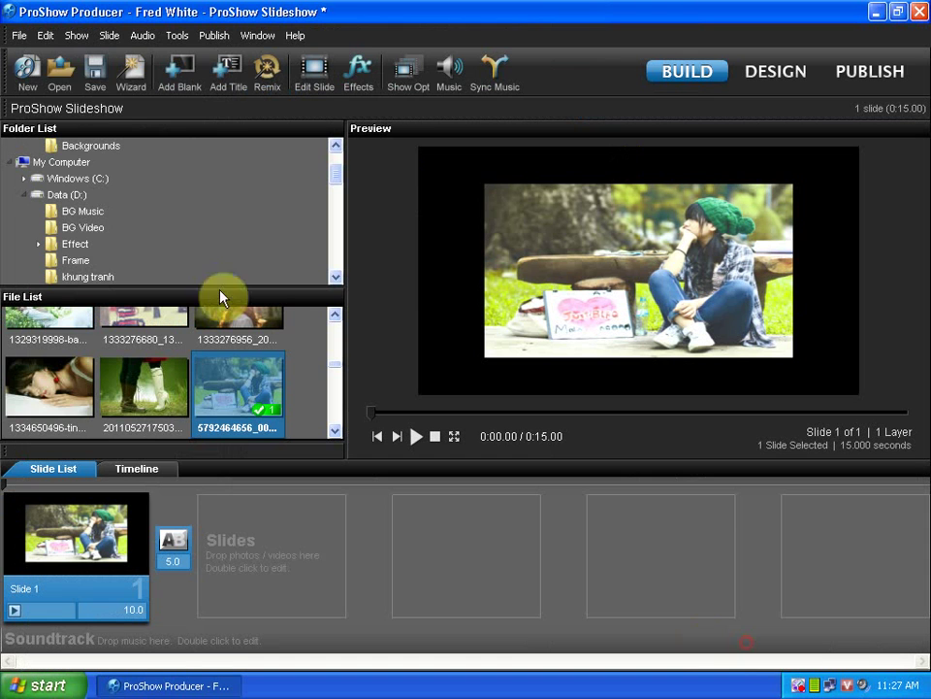
Save the show on the Desktop as ProShow Slideshow 1.
left_click(90, 79)
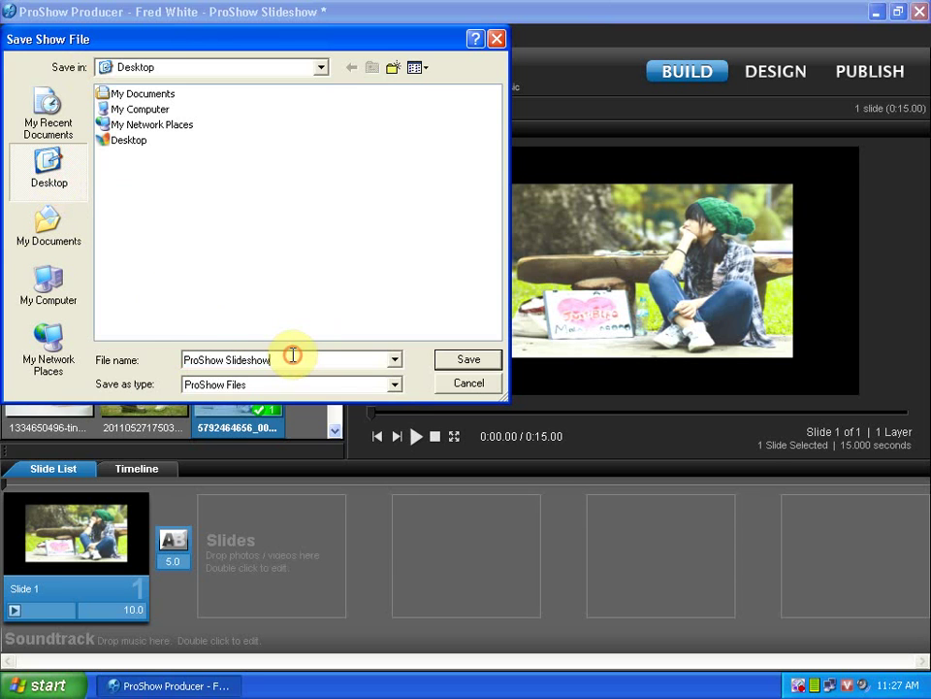
left_click_drag(291, 353, 150, 353)
left_click(282, 359)
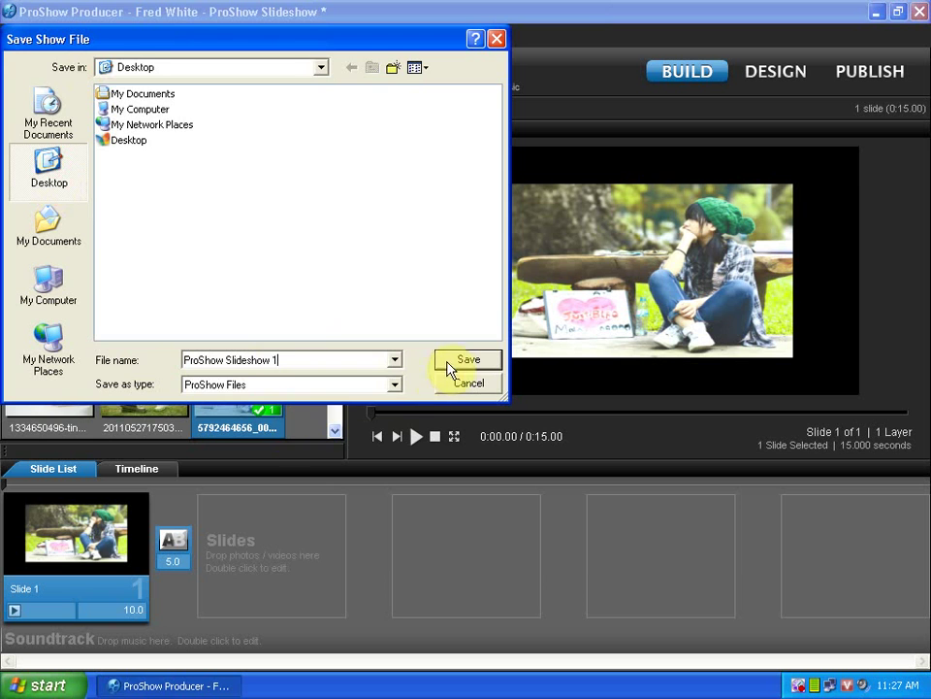
left_click(456, 363)
Enable an outline on the photo layer of slide 1.
double_click(81, 541)
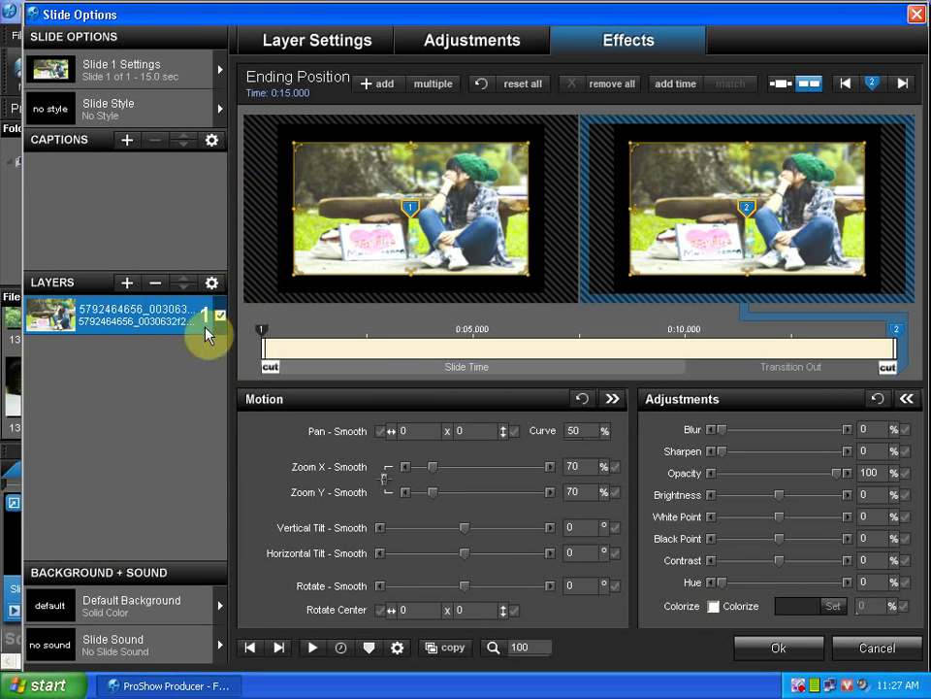
left_click(438, 43)
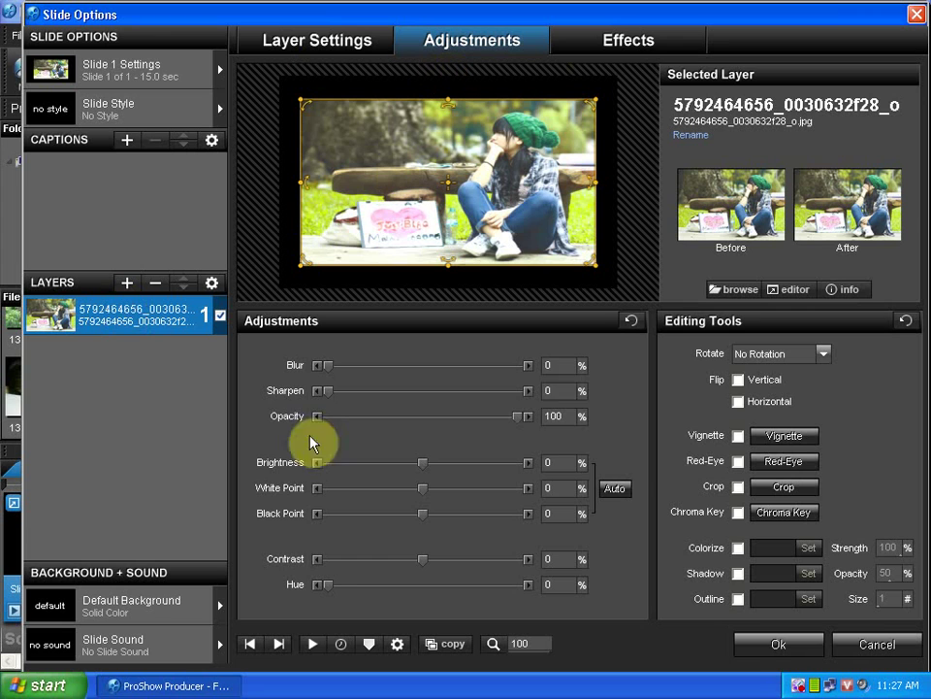
left_click(739, 599)
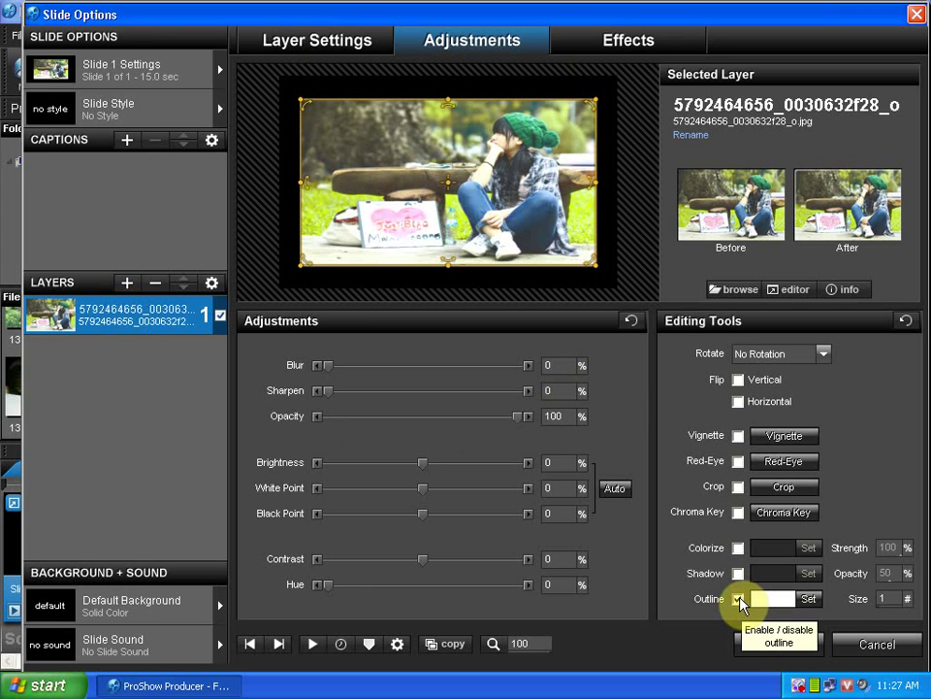
left_click(805, 598)
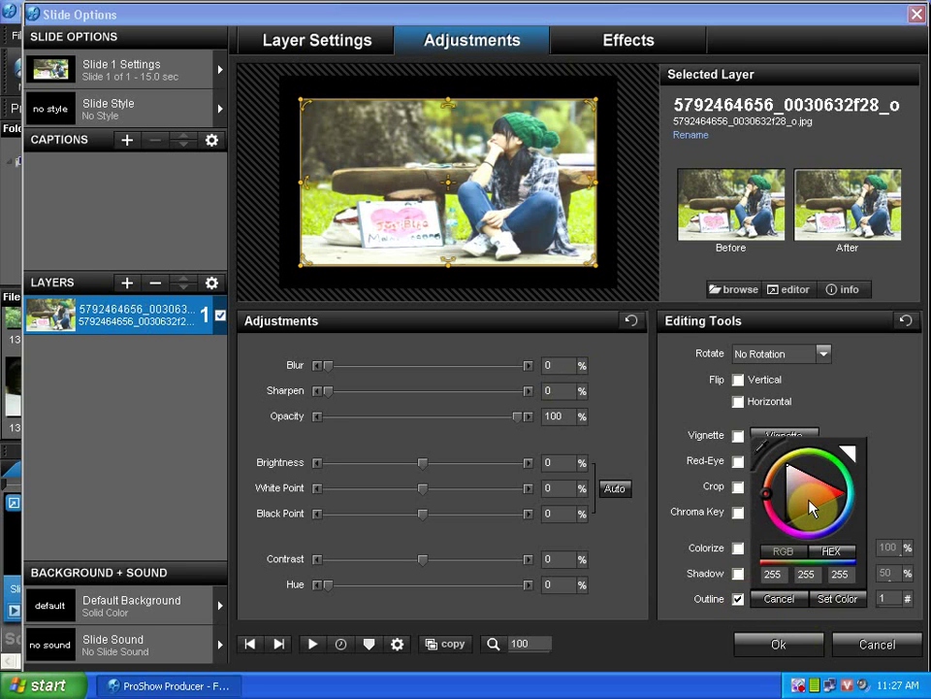
left_click_drag(815, 503, 789, 520)
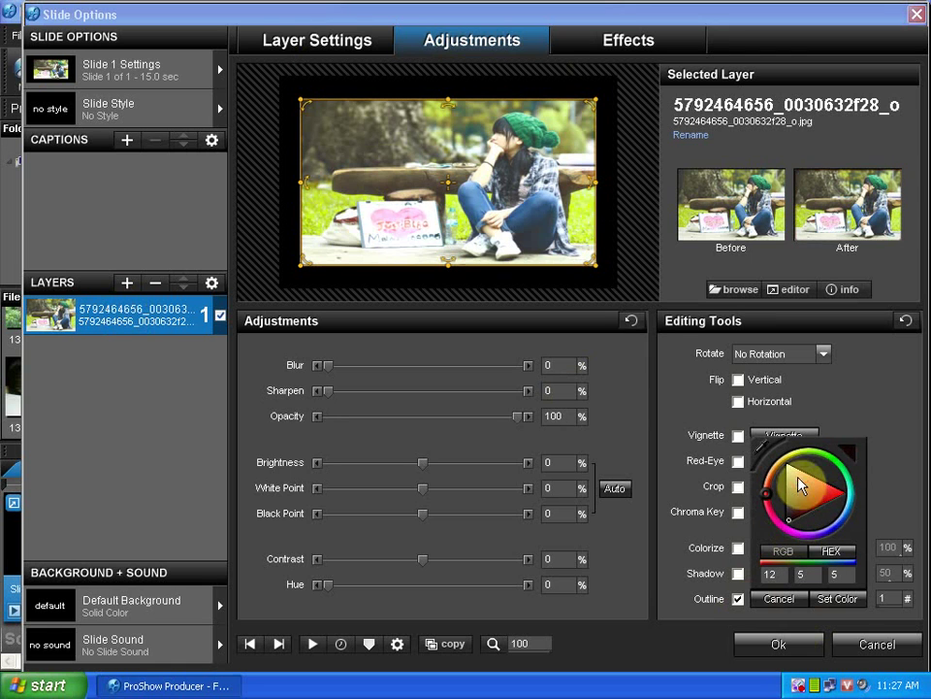
left_click(739, 431)
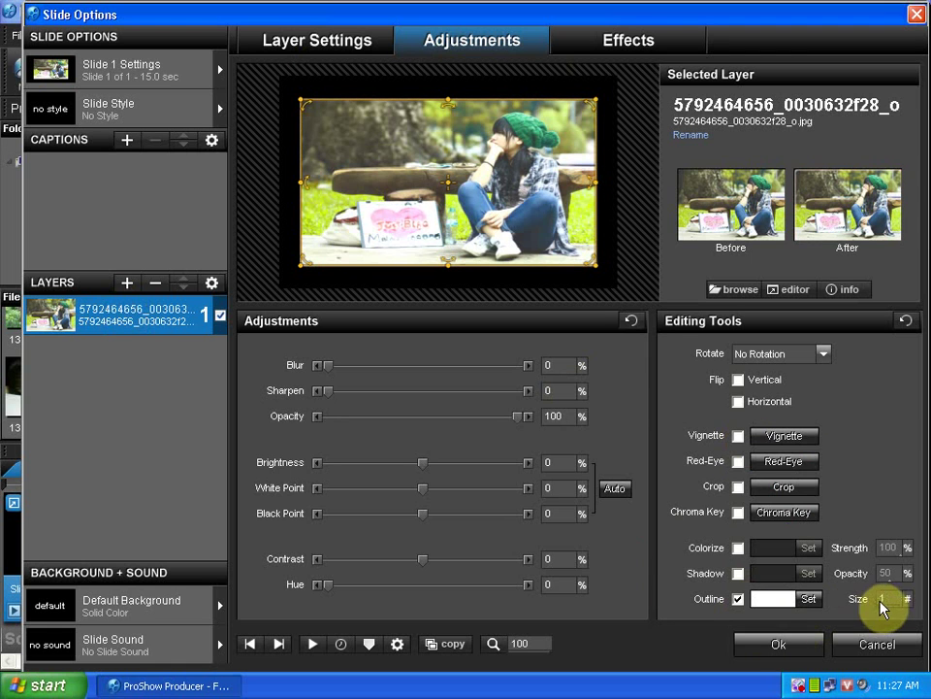
Apply an outline size of 5 to the photo layer and play the slide in the preview.
left_click(882, 600)
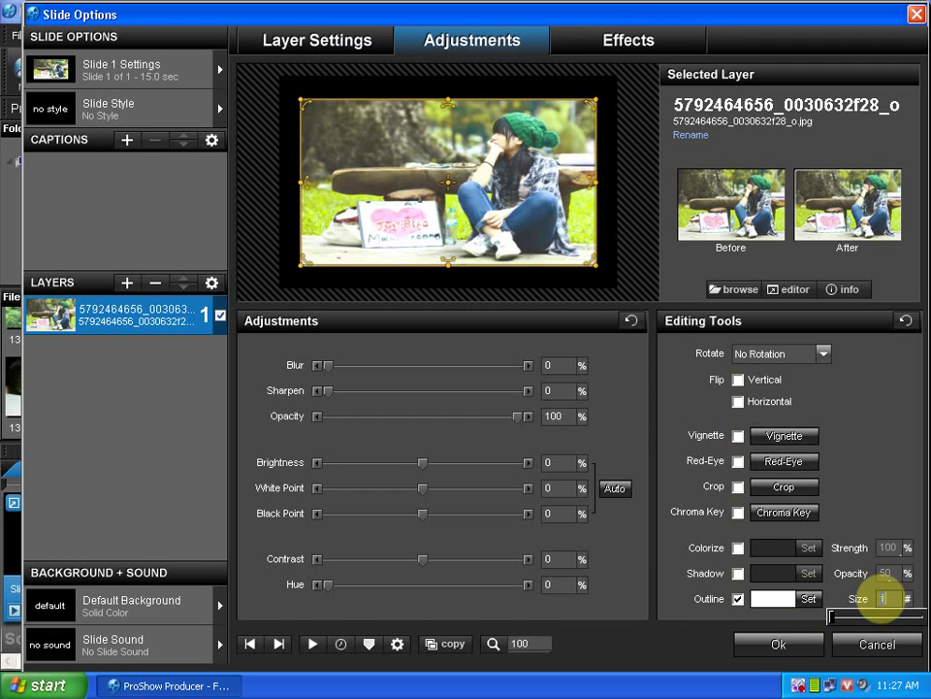
type("5")
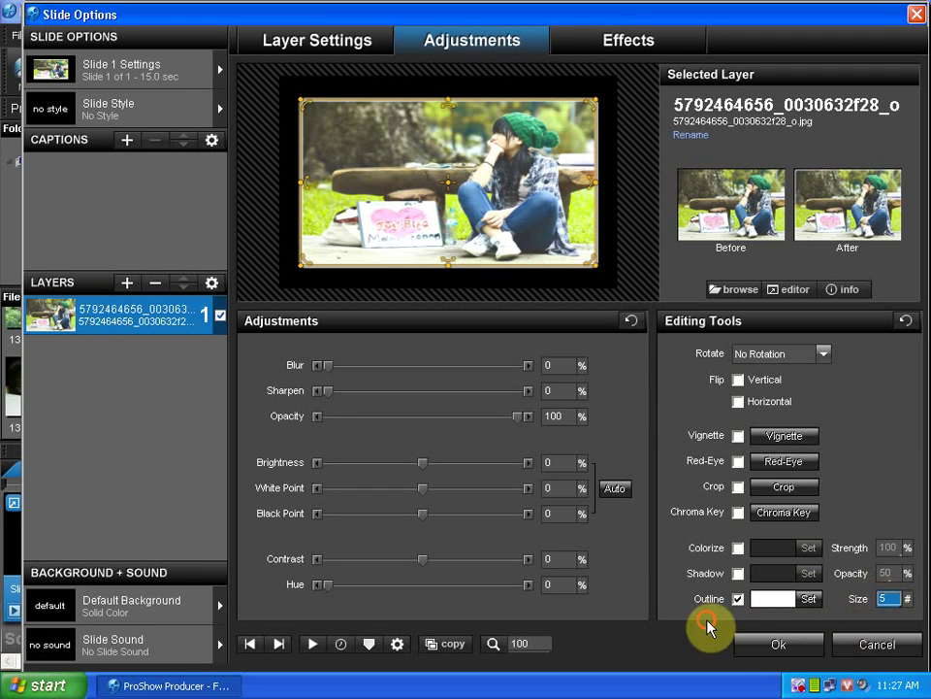
left_click(763, 645)
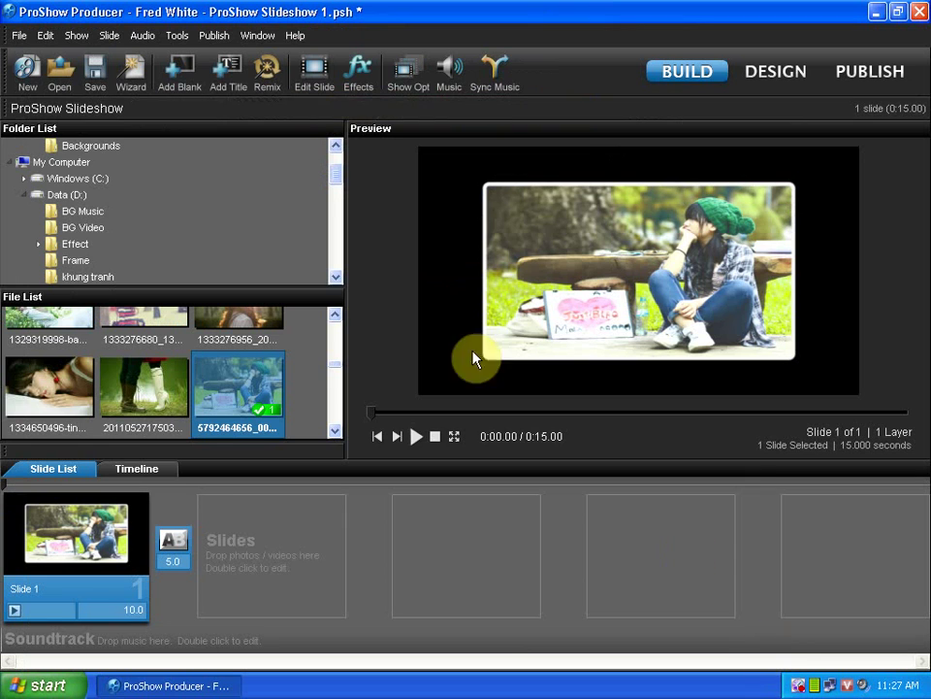
left_click(415, 437)
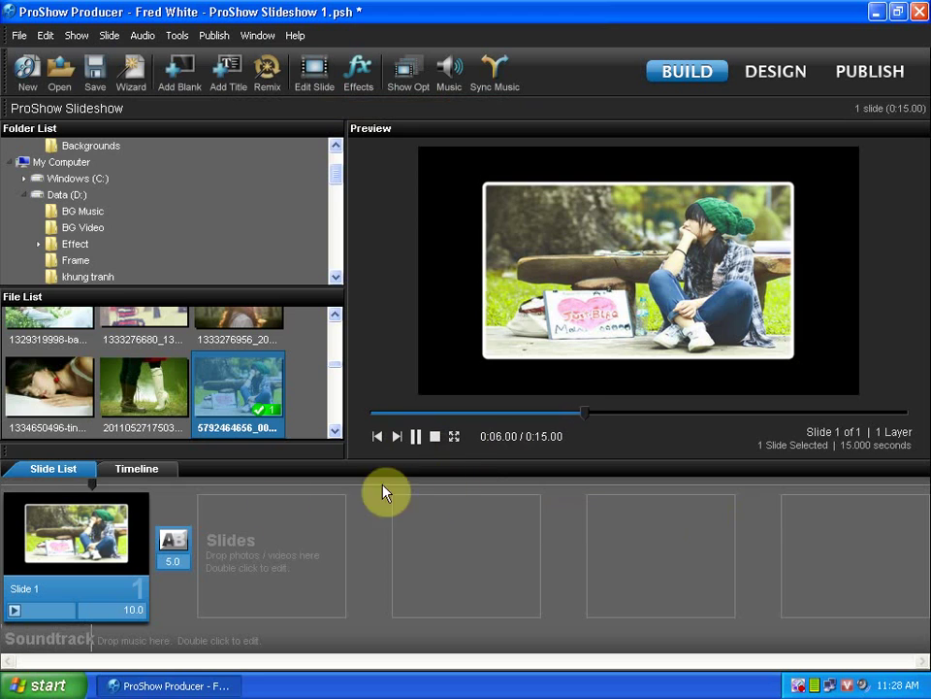
Turn off the outline on slide 1's photo layer and open the layer's vignette settings.
double_click(109, 529)
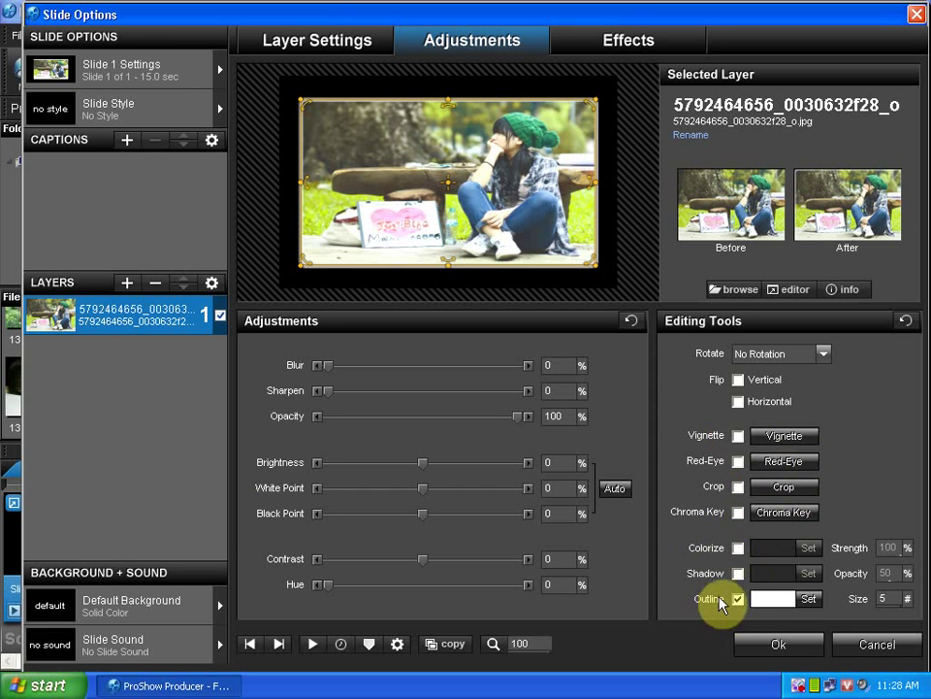
left_click(738, 599)
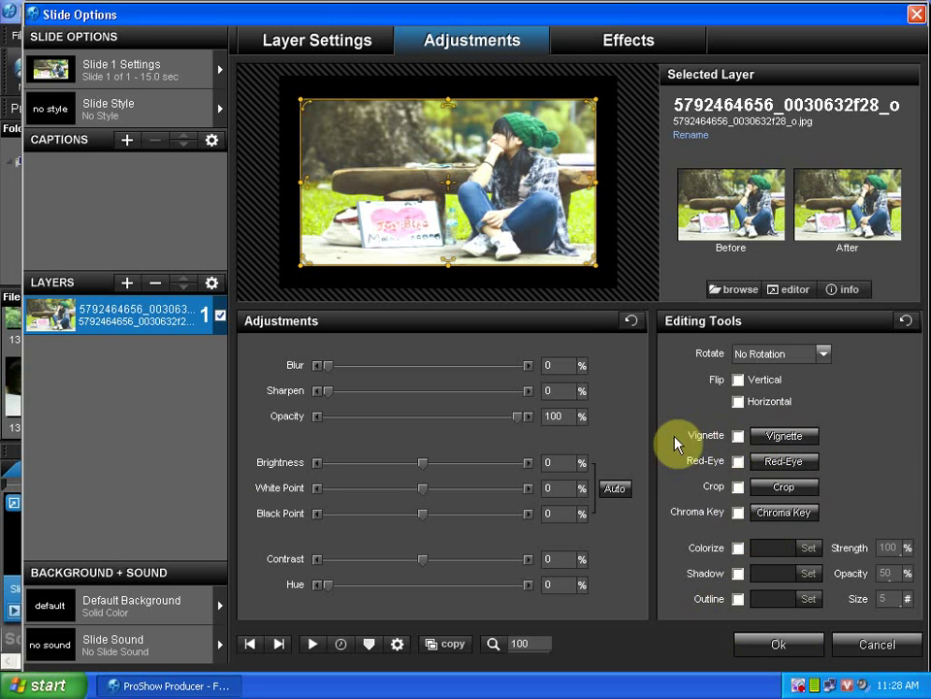
left_click(763, 438)
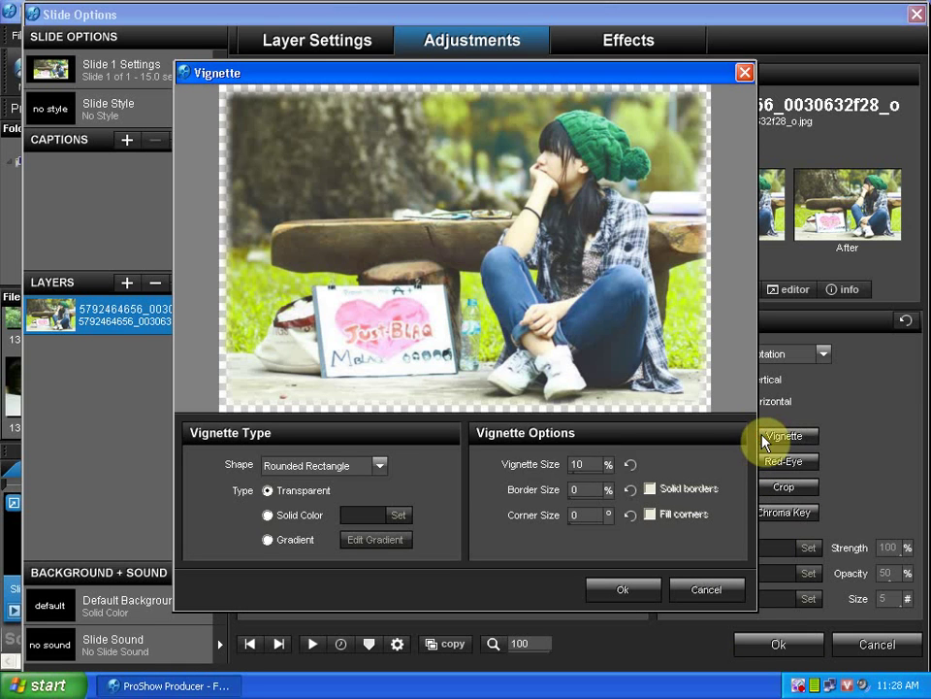
Set the vignette type to Gradient, using the Masks preset with wide, soft black-and-white diagonal stripes.
left_click(269, 515)
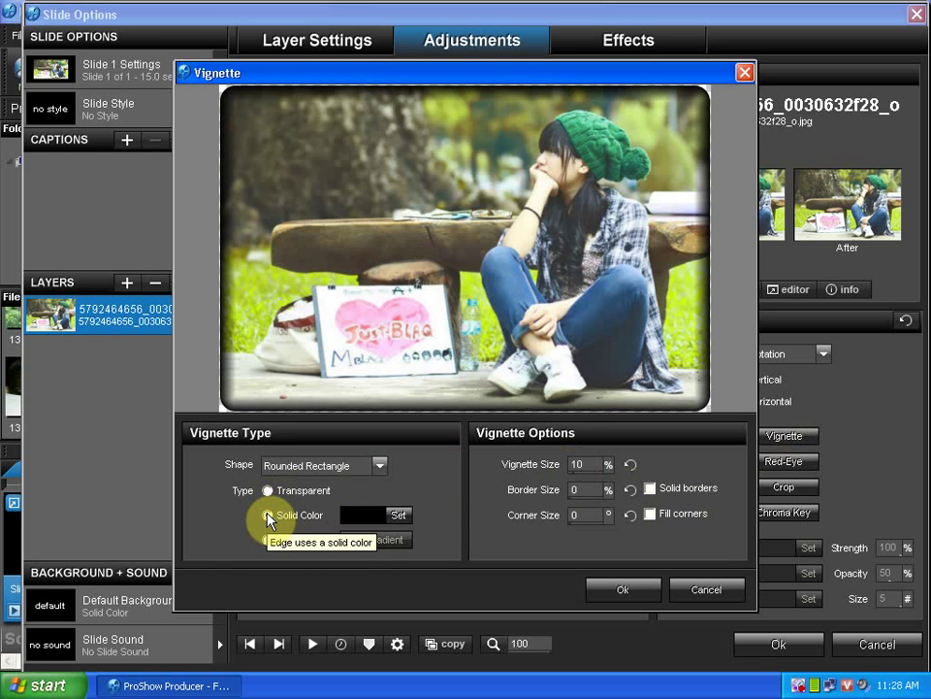
left_click(268, 540)
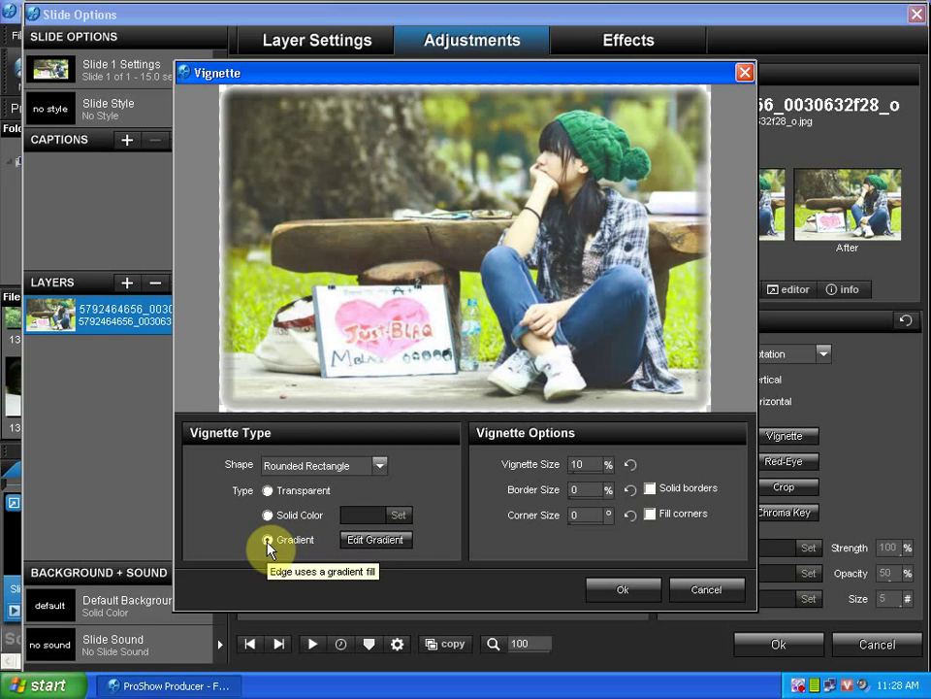
left_click(362, 542)
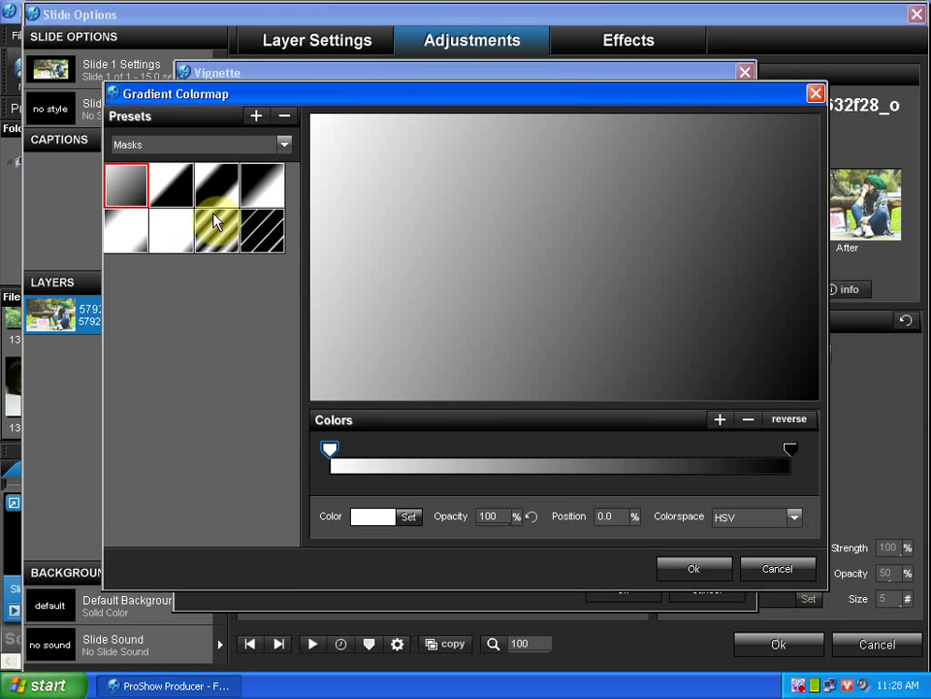
left_click(216, 231)
left_click(262, 230)
left_click(225, 241)
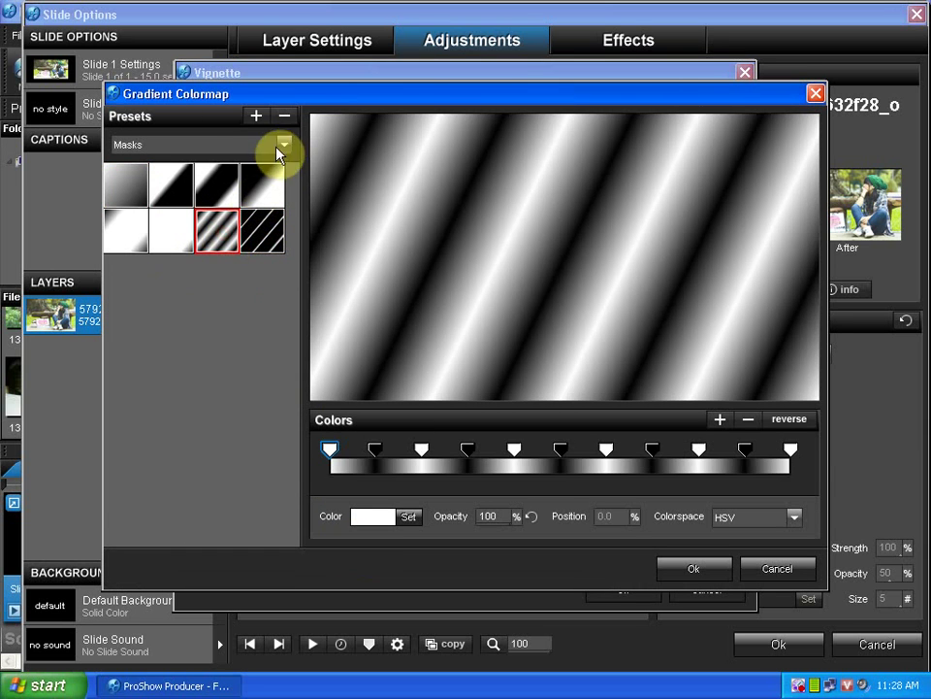
left_click(693, 569)
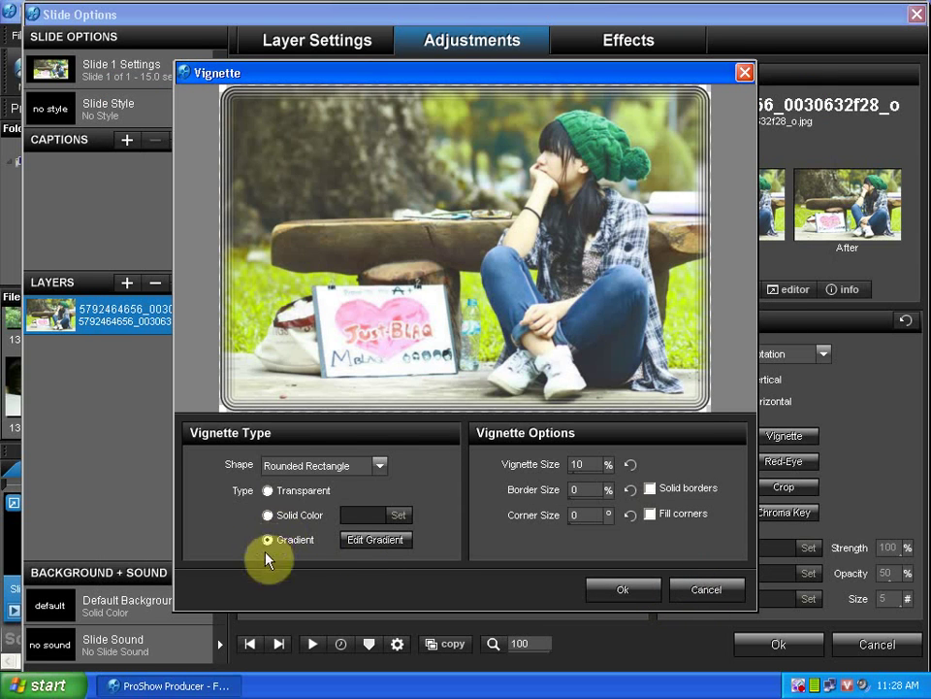
Switch the vignette type from gradient to Solid Color in black, with a vignette size of 10% and a corner size of 0.
left_click(267, 516)
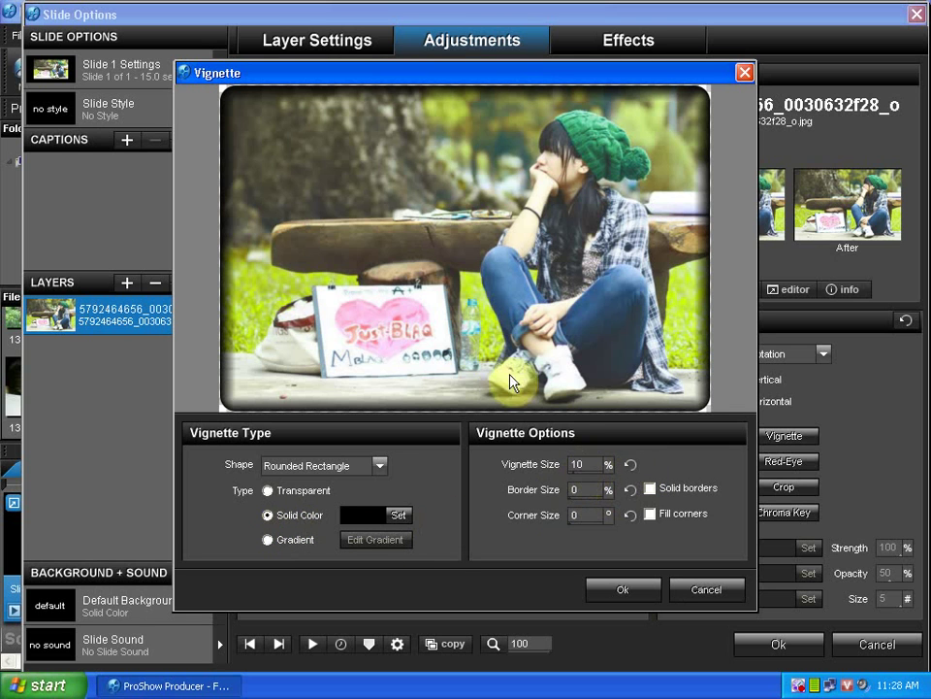
left_click(588, 463)
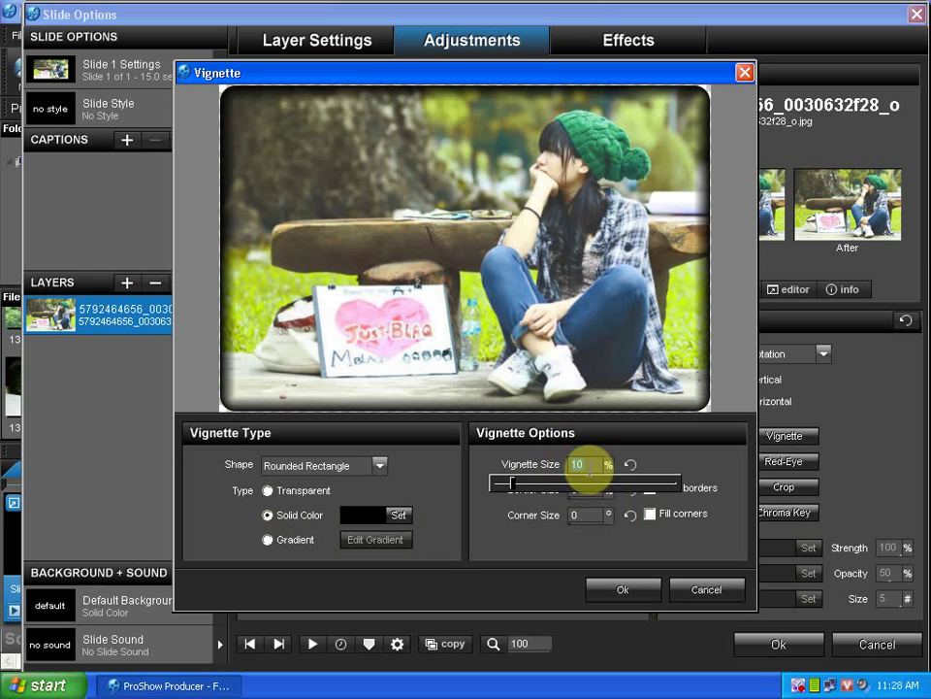
left_click(588, 516)
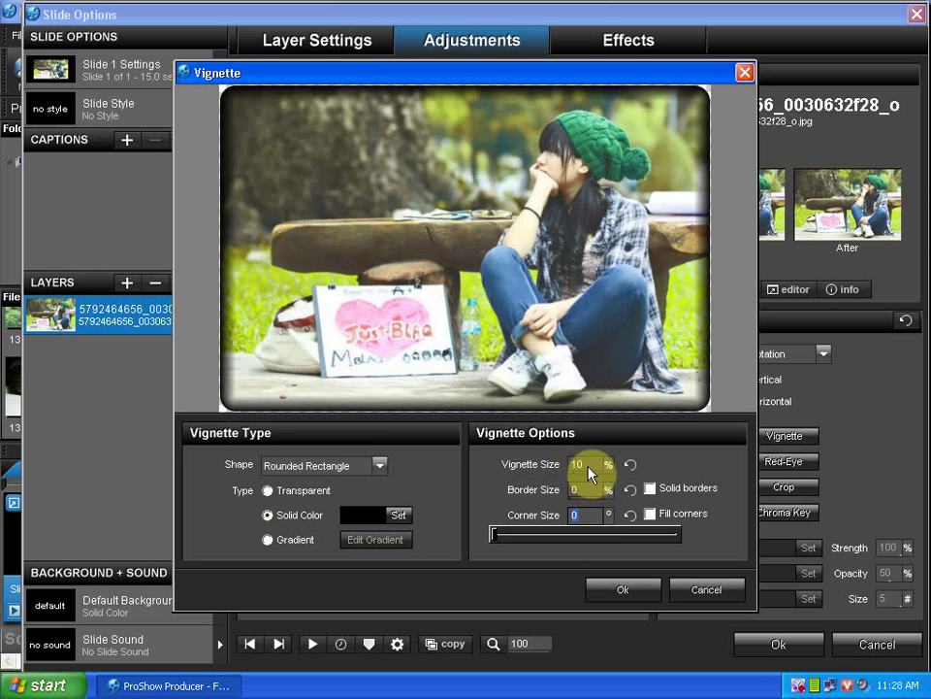
left_click(590, 466)
left_click(504, 553)
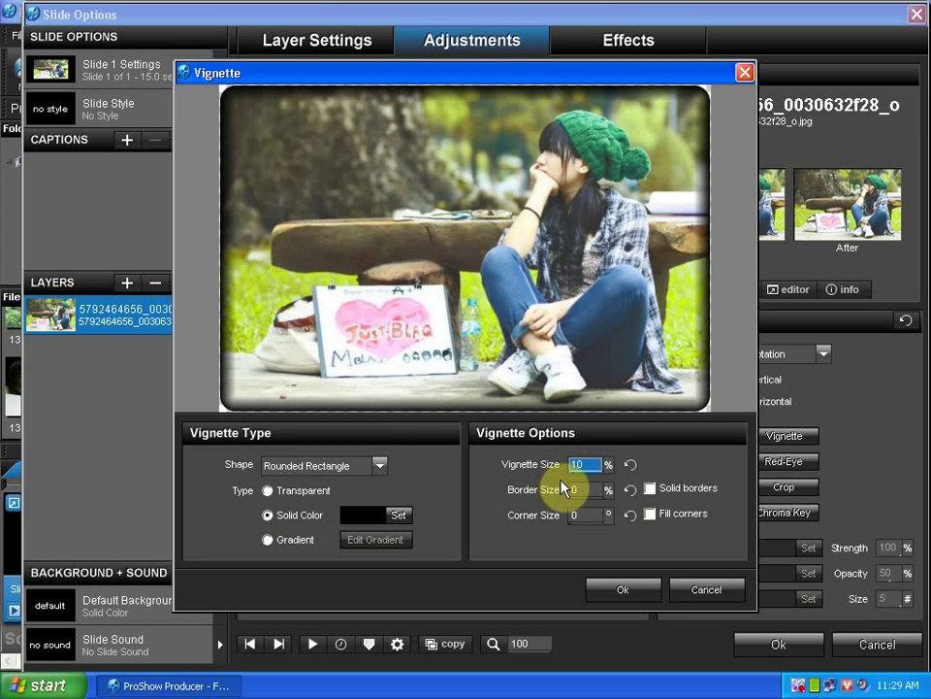
Turn on solid borders and filled corners for the photo's vignette and apply the slide options.
left_click(652, 489)
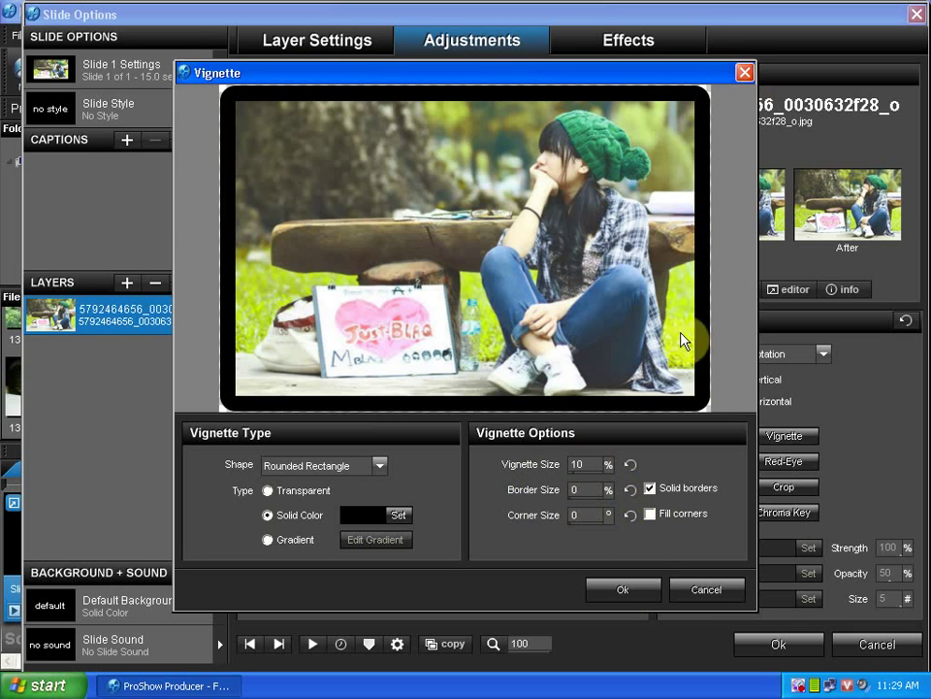
left_click(650, 516)
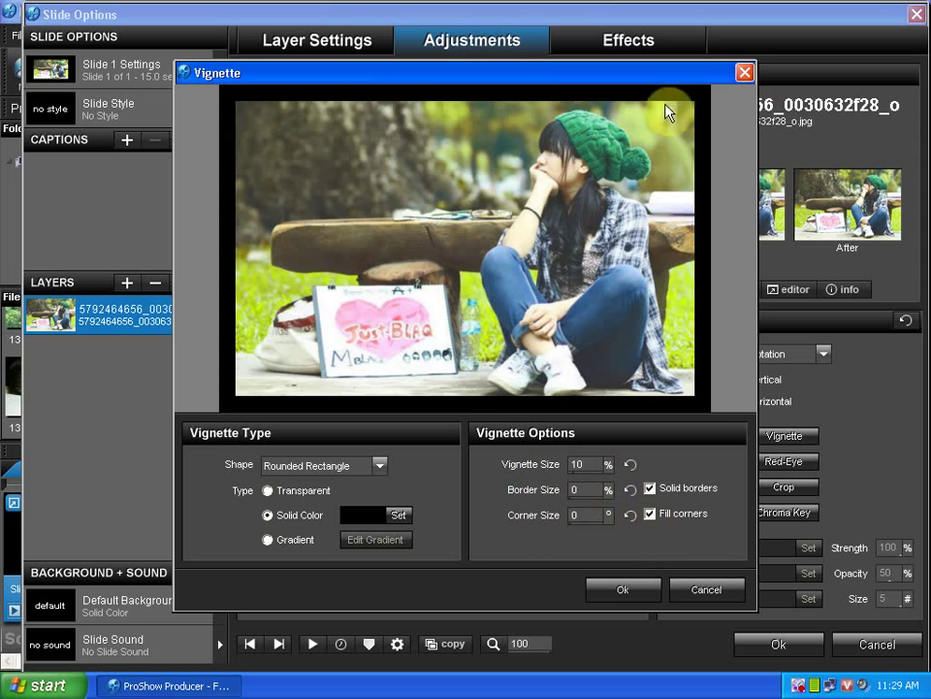
left_click(624, 592)
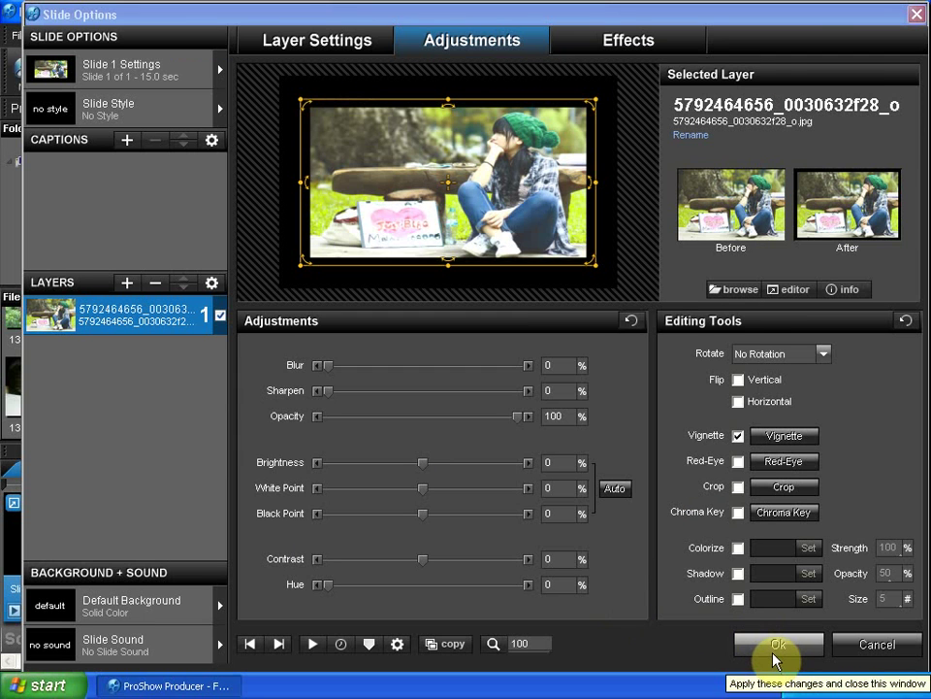
left_click(773, 654)
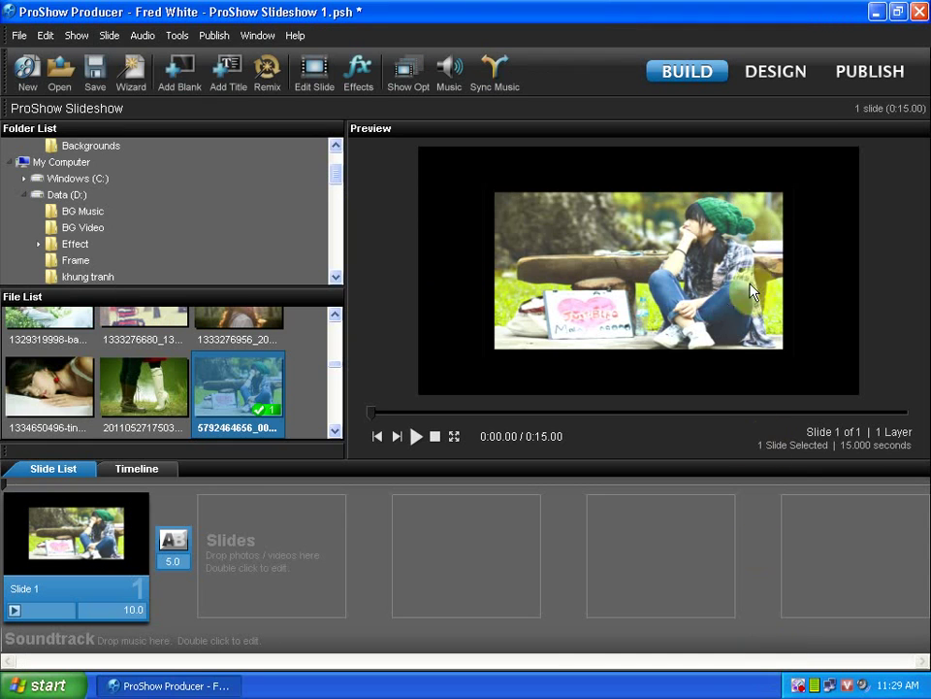
double_click(120, 551)
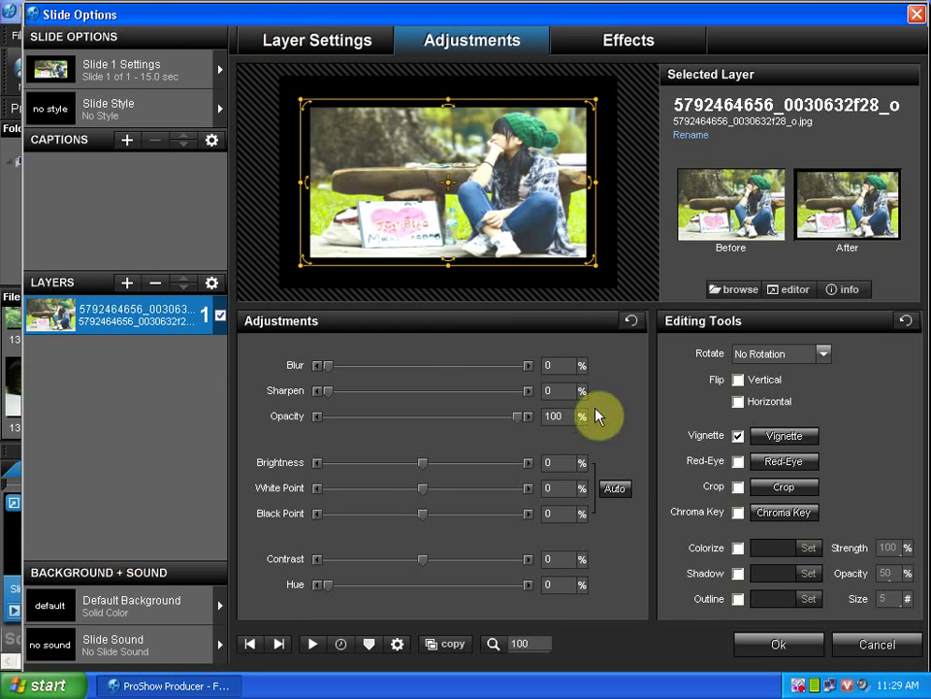
left_click(771, 644)
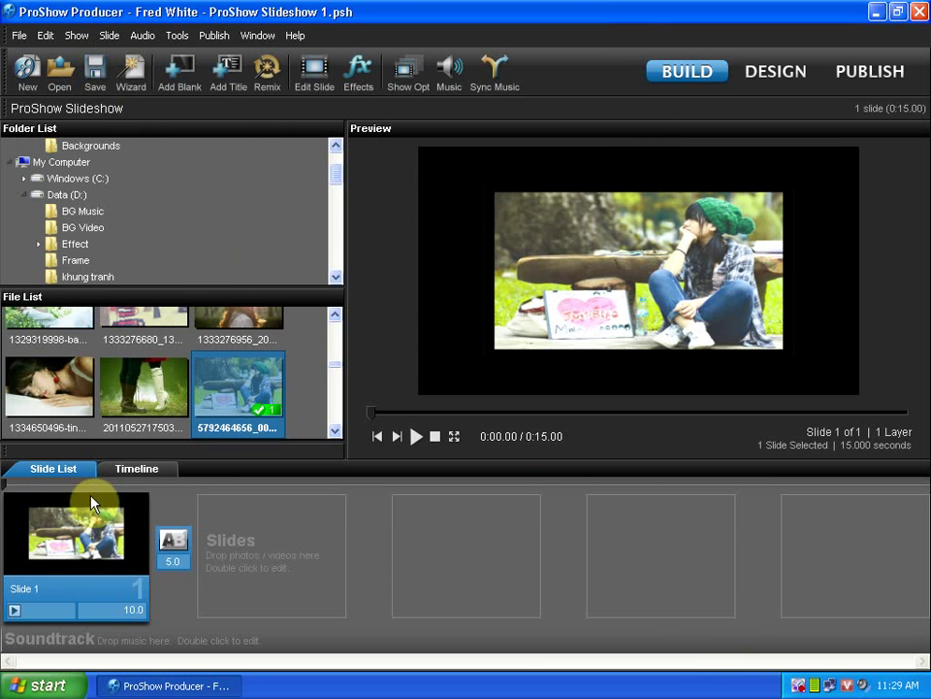
double_click(80, 529)
left_click_drag(221, 8, 415, 13)
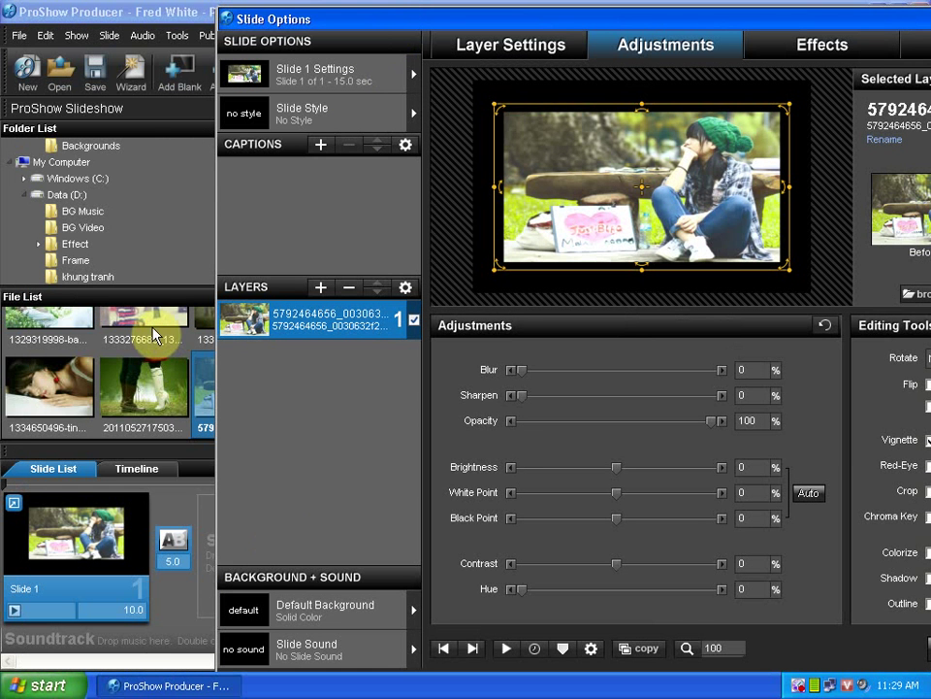
scroll(146, 369, "up", 2)
scroll(136, 367, "up", 3)
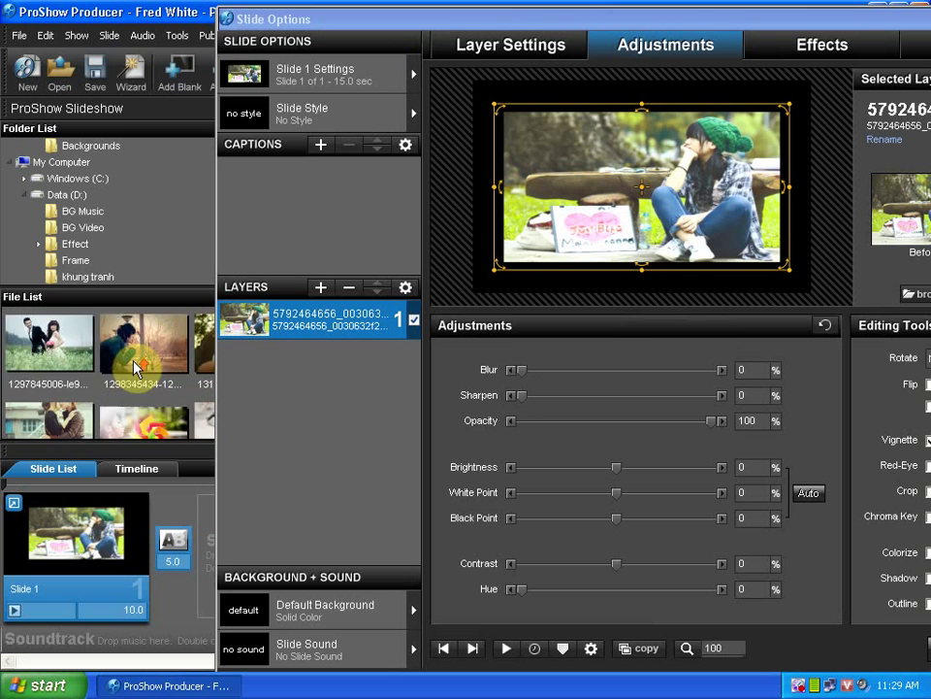
scroll(136, 366, "up", 4)
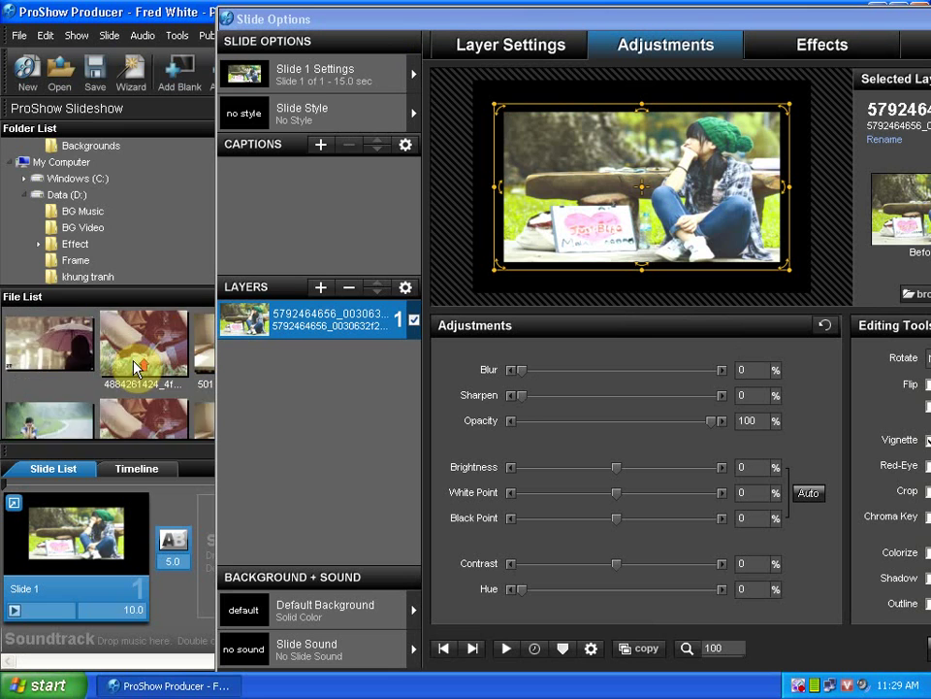
scroll(136, 367, "up", 2)
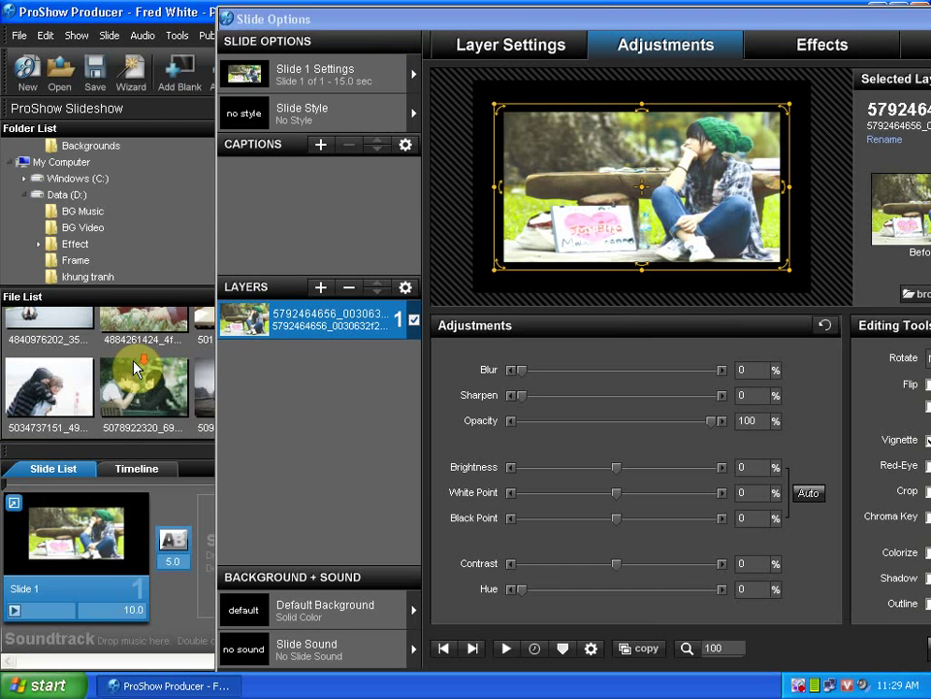
scroll(136, 367, "up", 4)
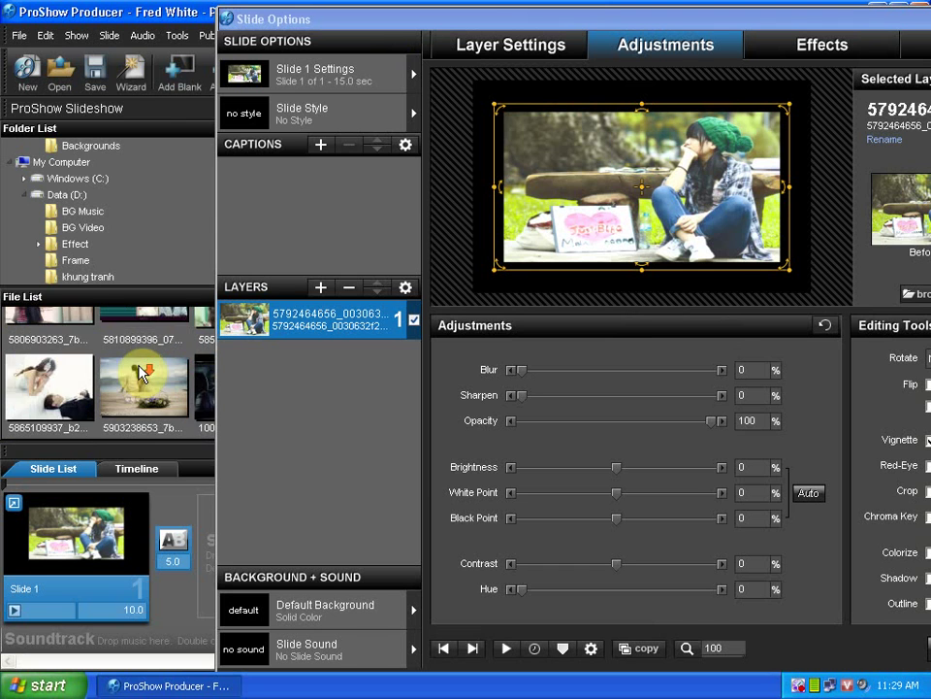
scroll(141, 374, "up", 1)
scroll(143, 373, "up", 2)
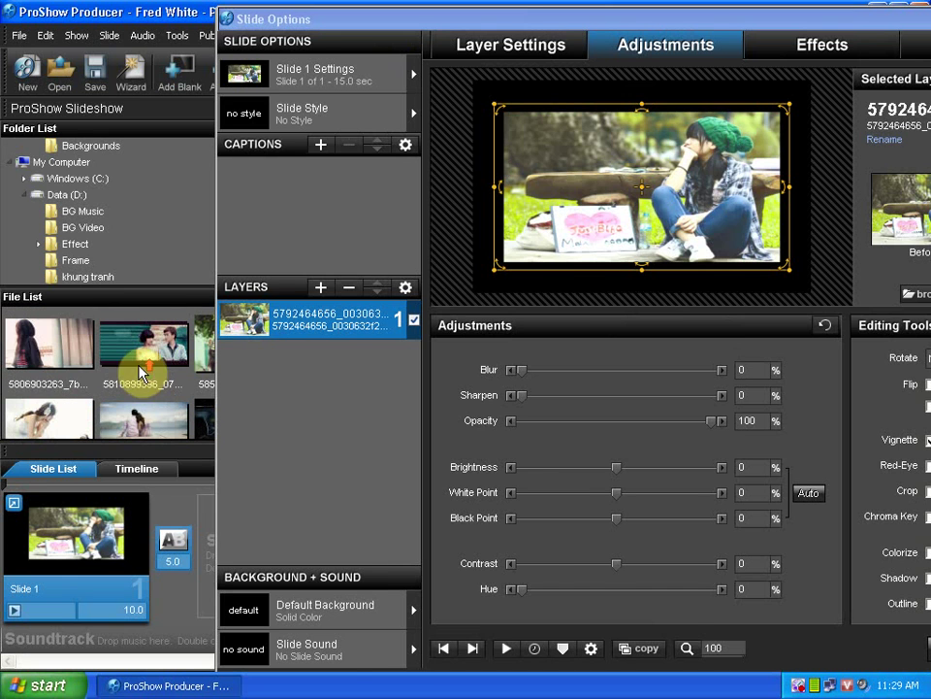
left_click_drag(503, 21, 594, 14)
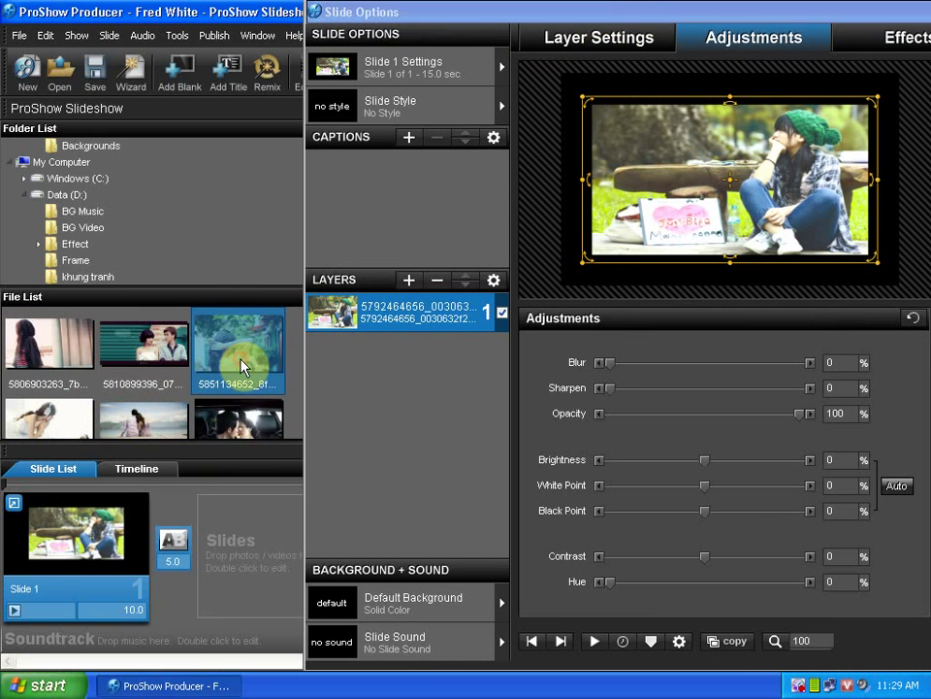
scroll(243, 369, "up", 2)
scroll(243, 374, "down", 2)
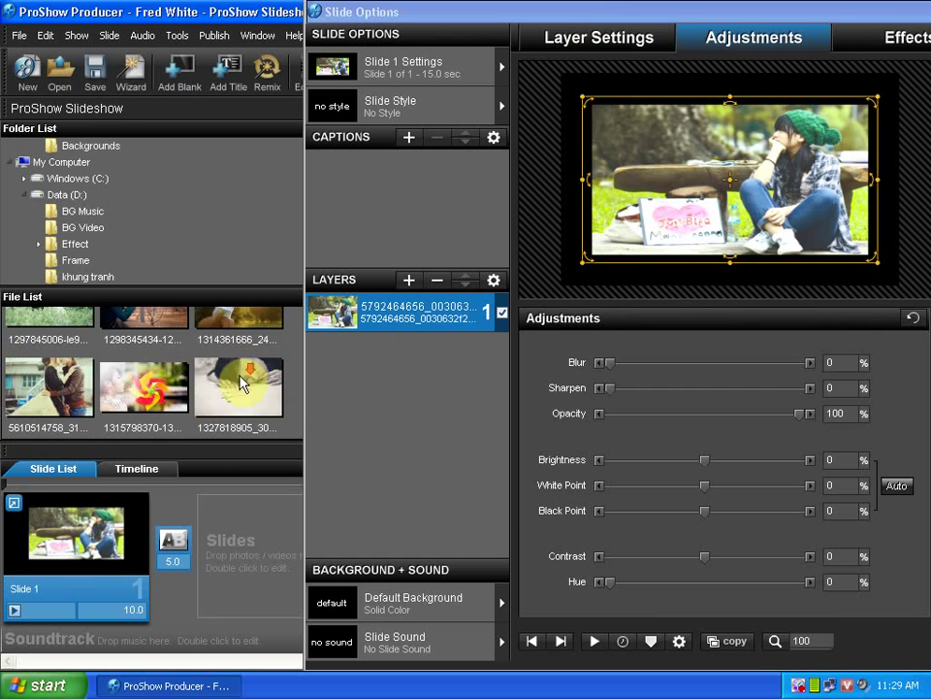
left_click_drag(242, 373, 374, 358)
Set the scaling of the newly added photo layer to Stretch to frame in its layer settings.
left_click_drag(585, 17, 301, 21)
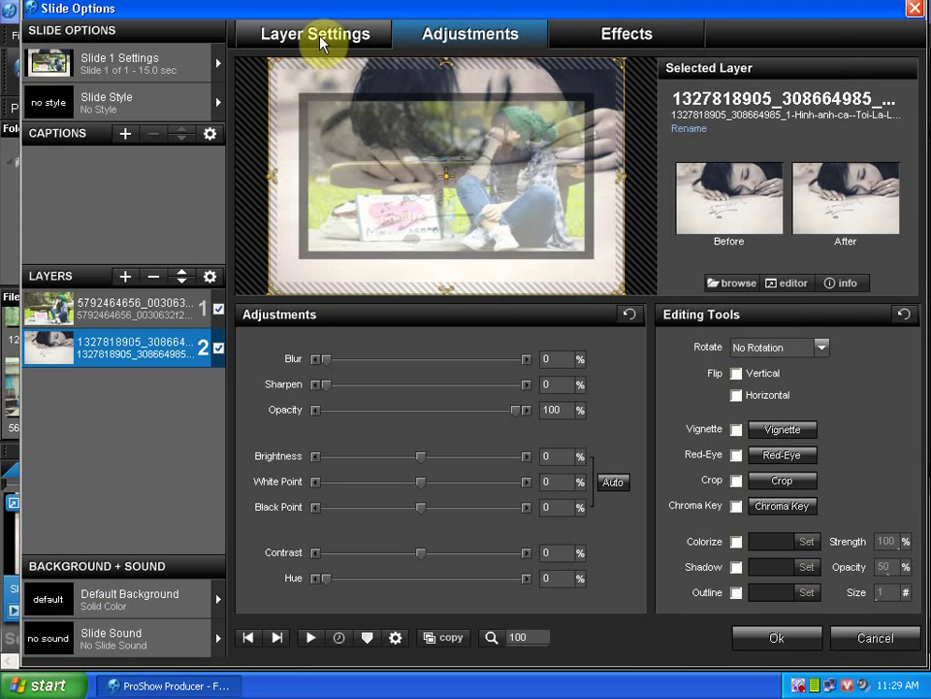
left_click(321, 39)
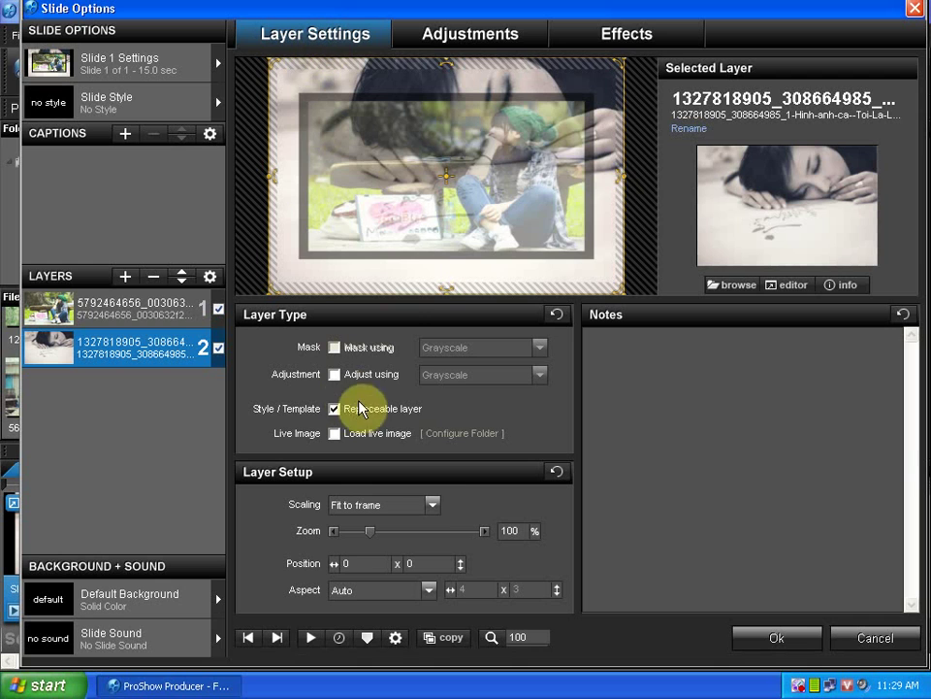
left_click(433, 504)
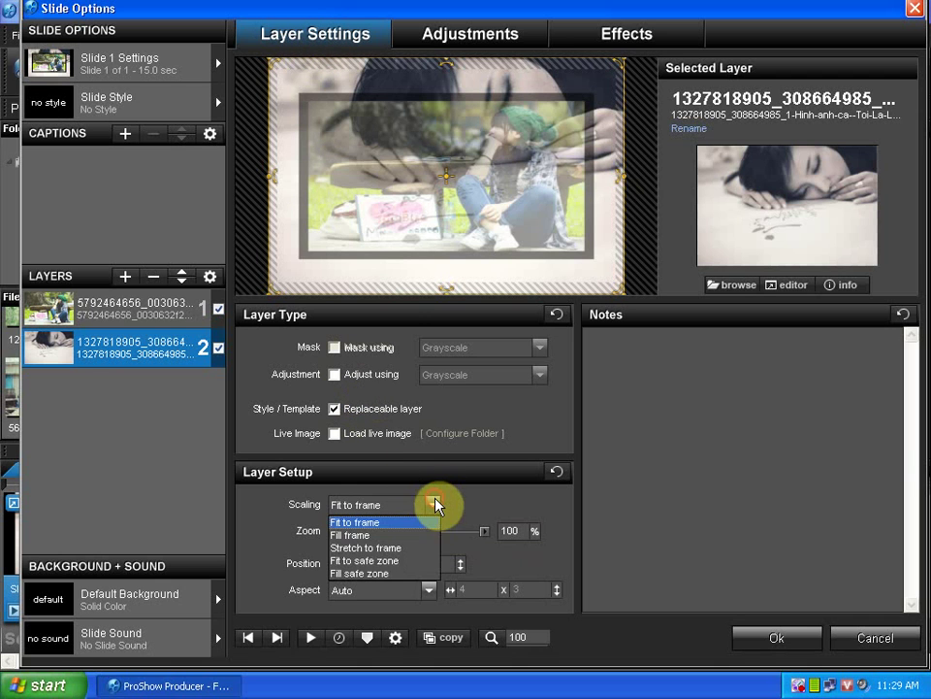
left_click(385, 551)
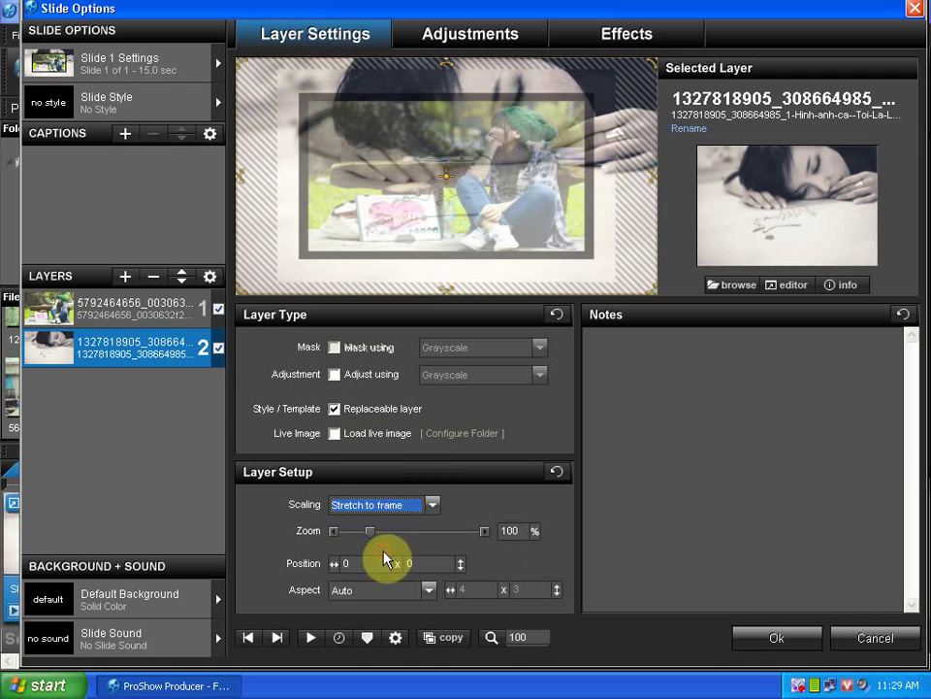
Add a gradient masking layer to the background photo layer, using a white-to-black linear gradient with its angle set to 270°.
right_click(175, 358)
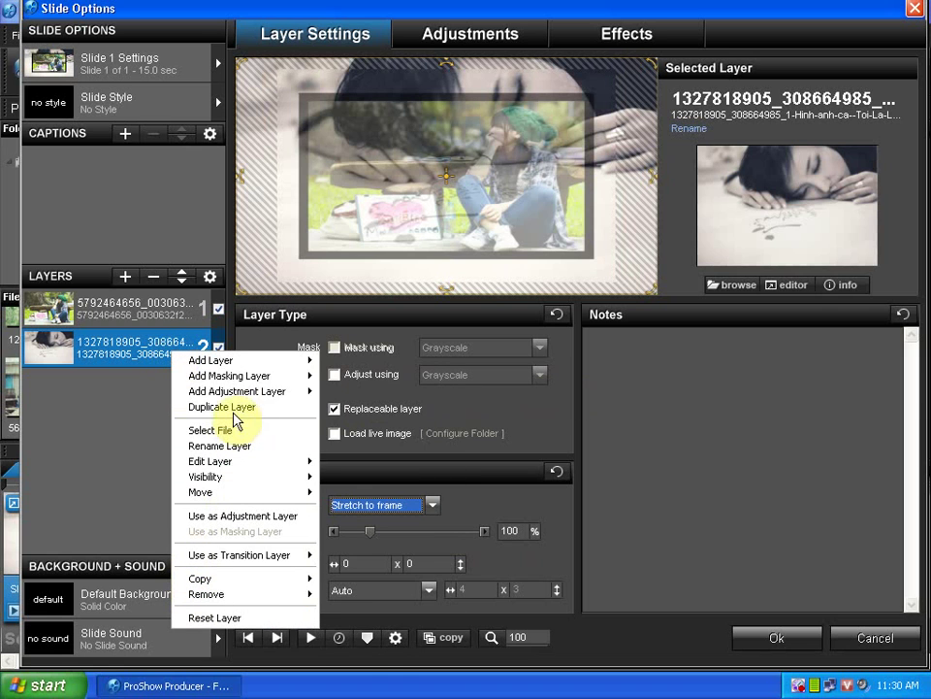
mouse_move(232, 380)
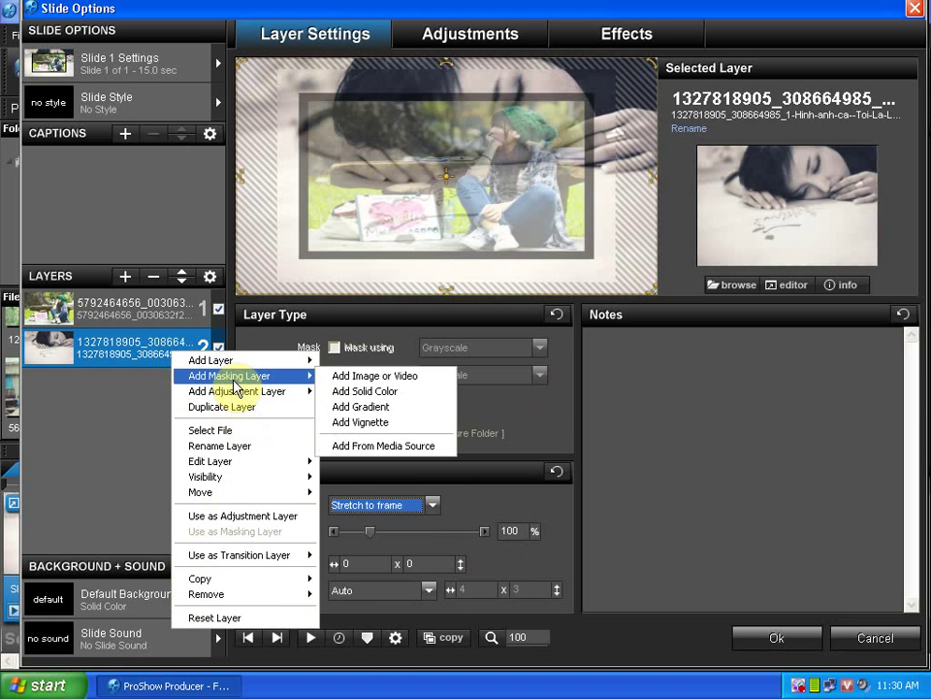
left_click(347, 408)
left_click(811, 429)
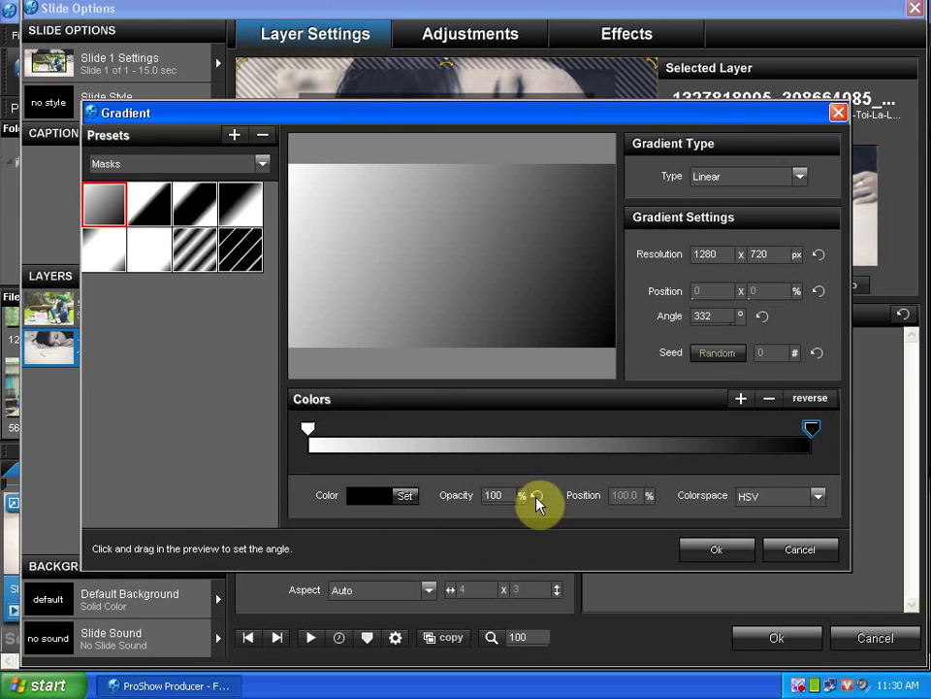
left_click(712, 316)
type("27")
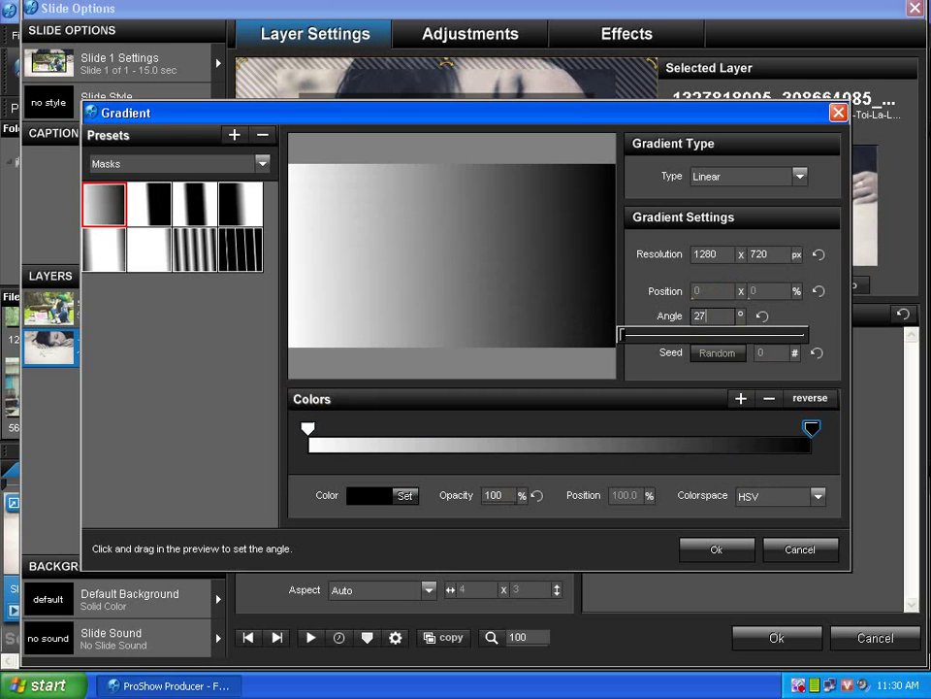
type("0")
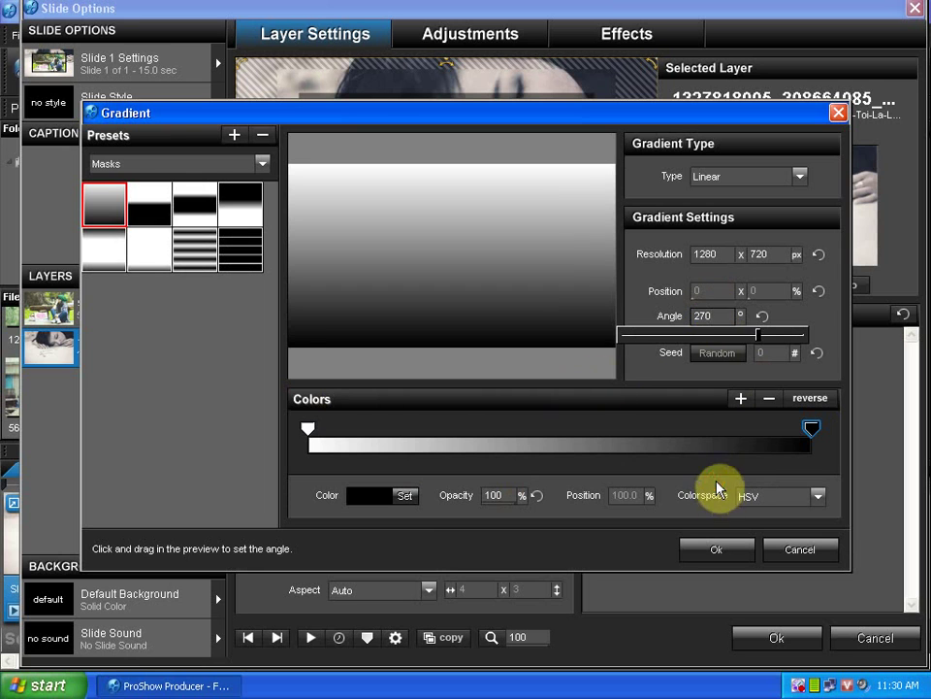
key("Return")
Add a black color stop at 80% to the mask gradient and apply the gradient and slide options.
left_click_drag(789, 428, 739, 428)
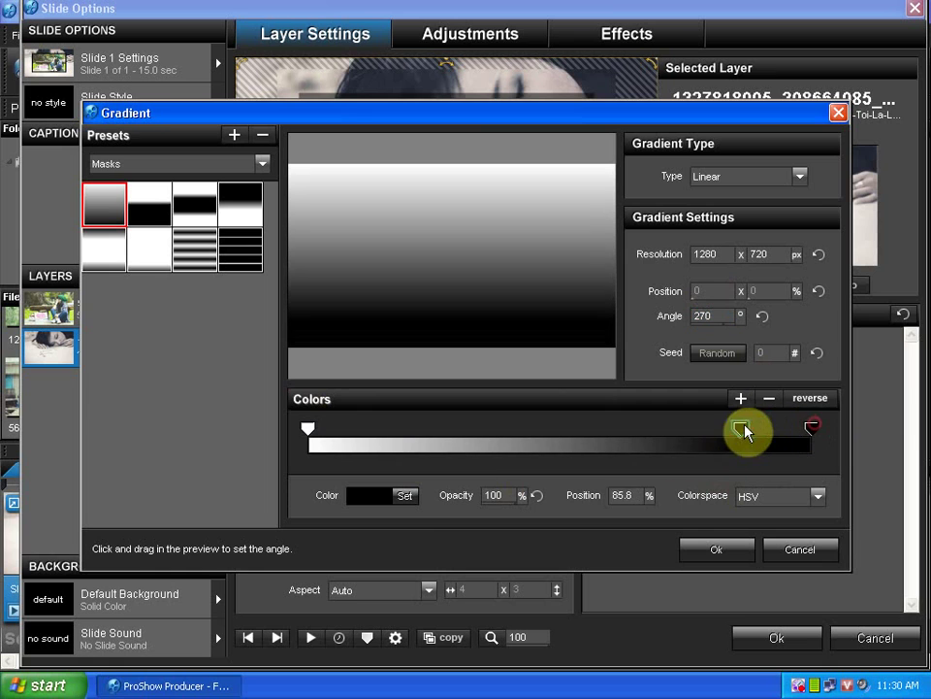
left_click(632, 495)
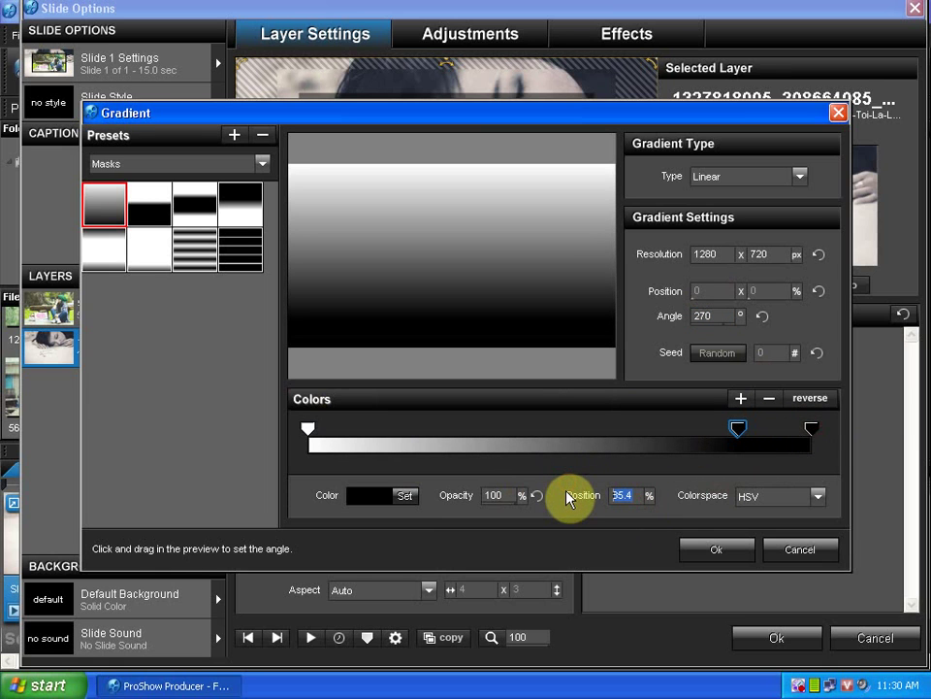
type("80")
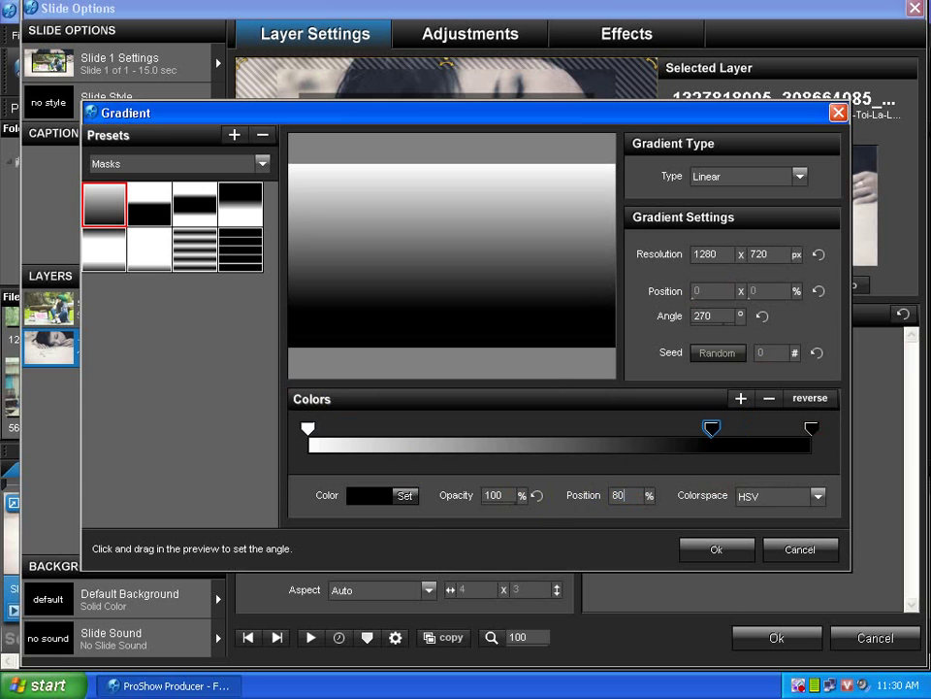
left_click(713, 549)
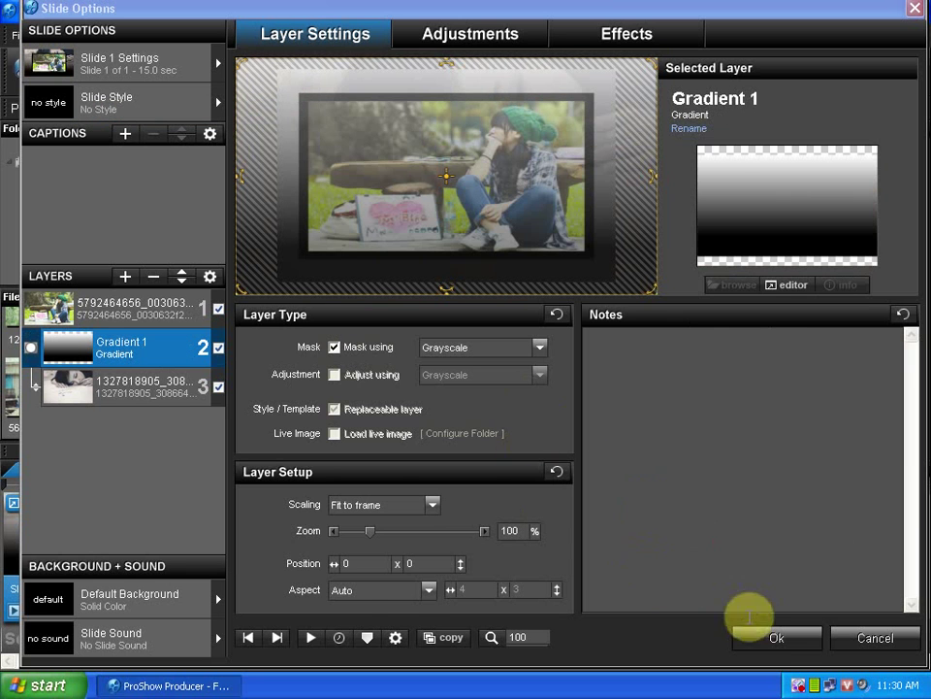
left_click(773, 643)
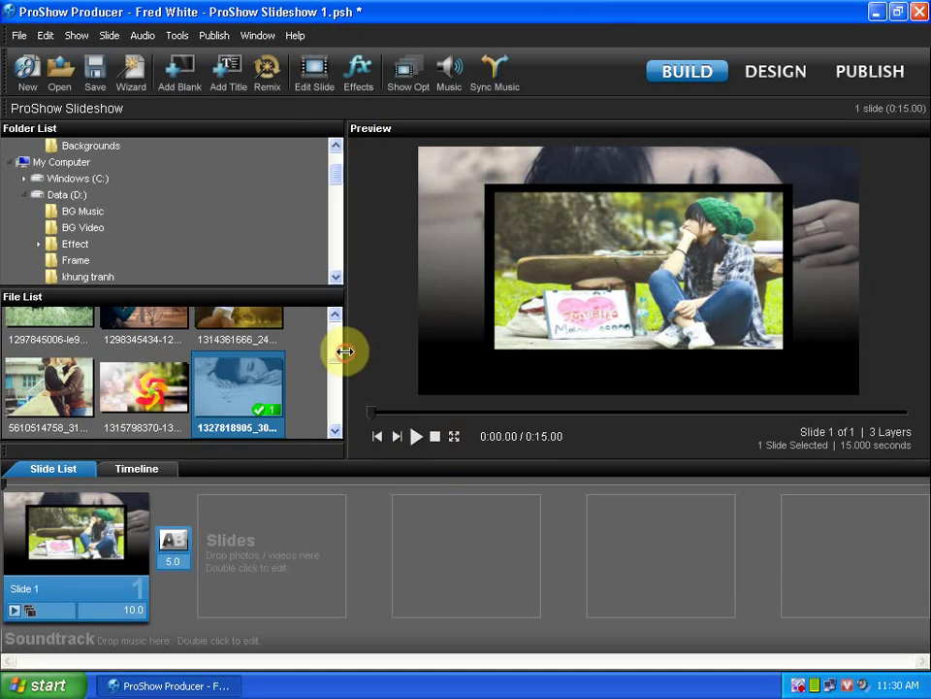
Widen the preview area, play slide 1 in it and pause the playback after a few seconds.
left_click_drag(344, 351, 260, 334)
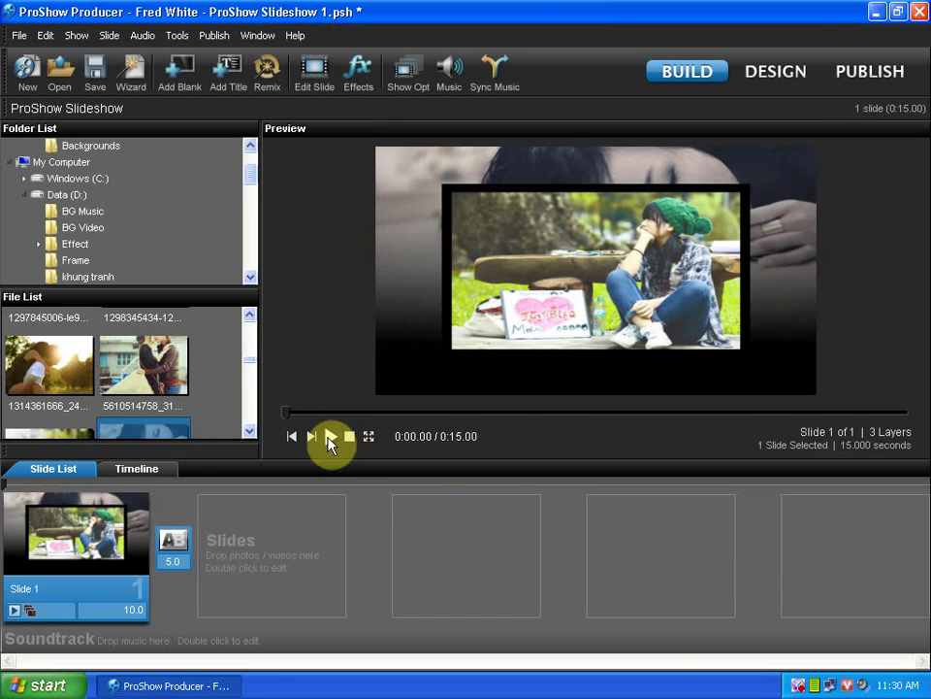
left_click(330, 438)
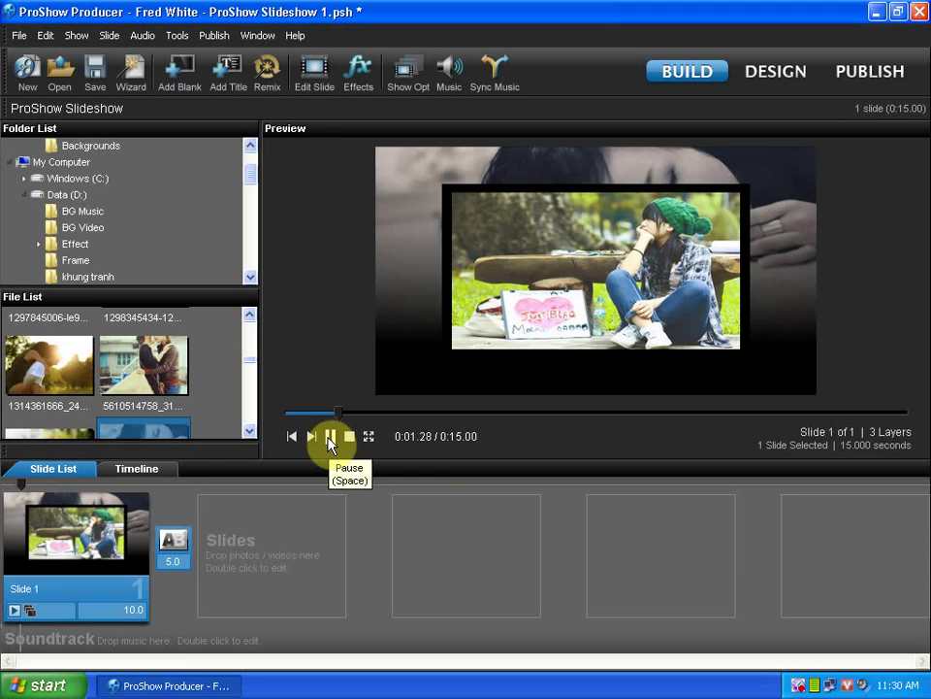
left_click(330, 439)
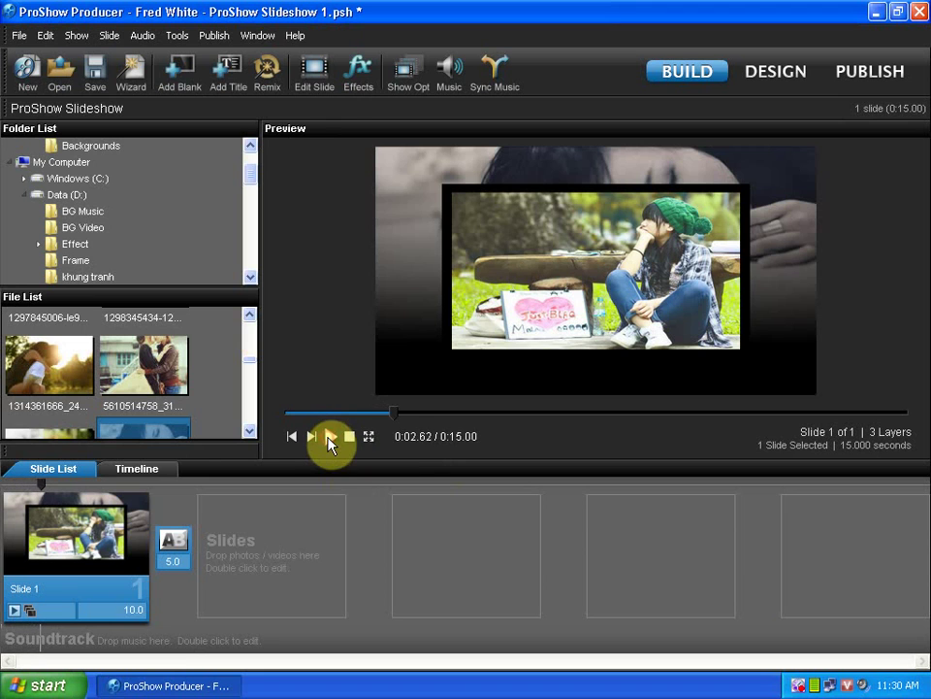
Change the solid vignette color on the front photo layer of slide 1 to white, after trying light blue.
double_click(122, 563)
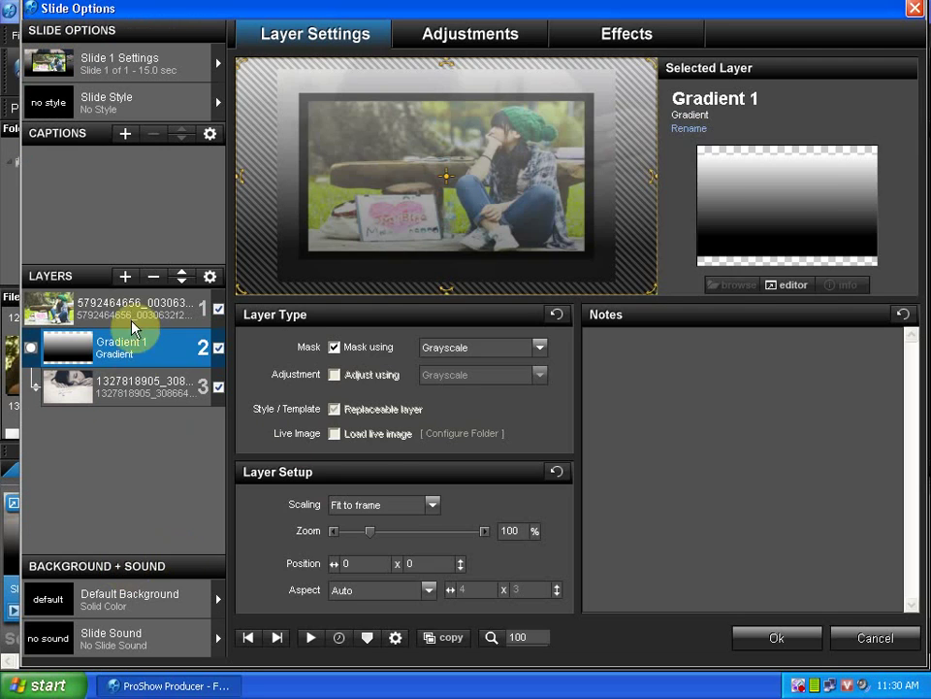
left_click(133, 317)
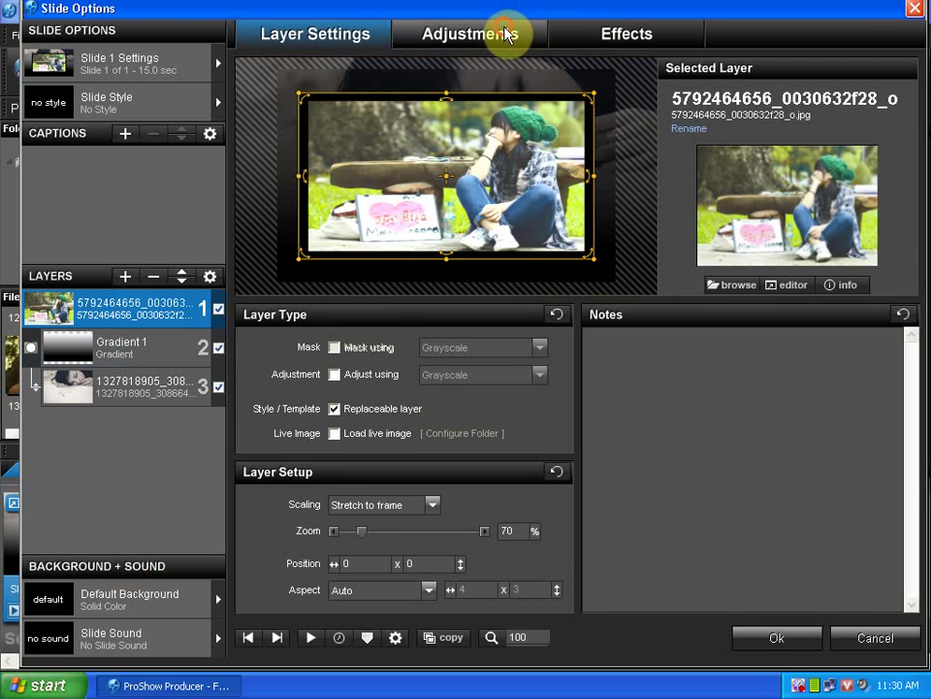
left_click(510, 35)
left_click(776, 428)
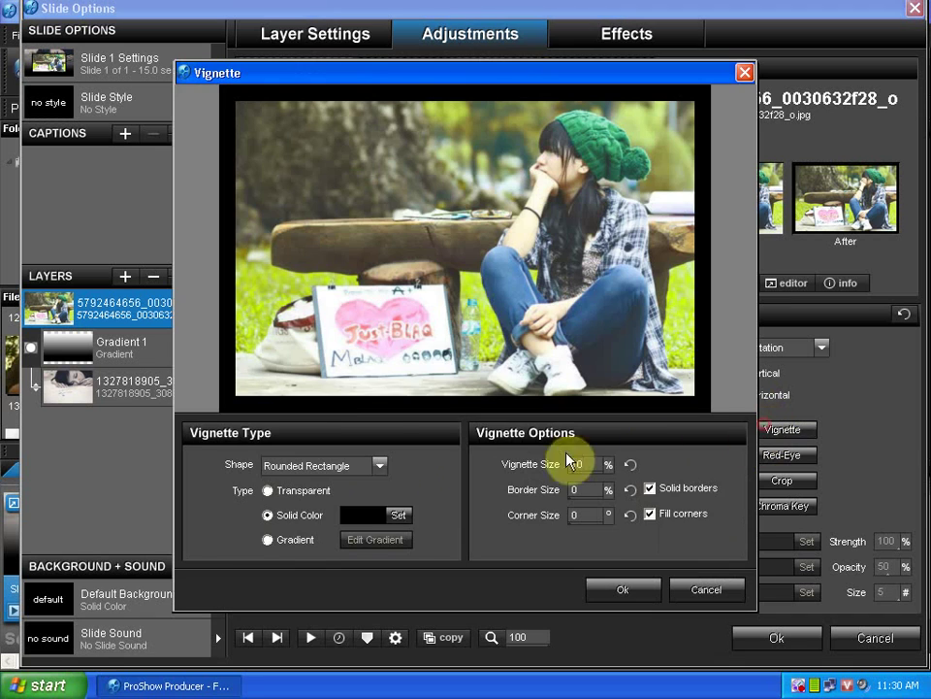
left_click(401, 517)
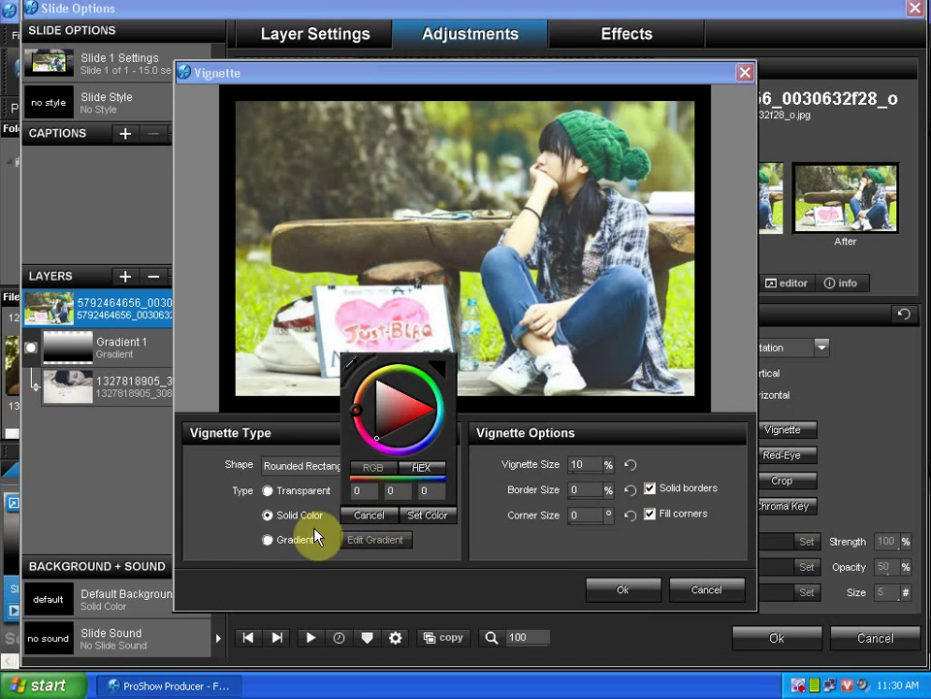
left_click(262, 528)
left_click(399, 515)
left_click(444, 427)
left_click(432, 413)
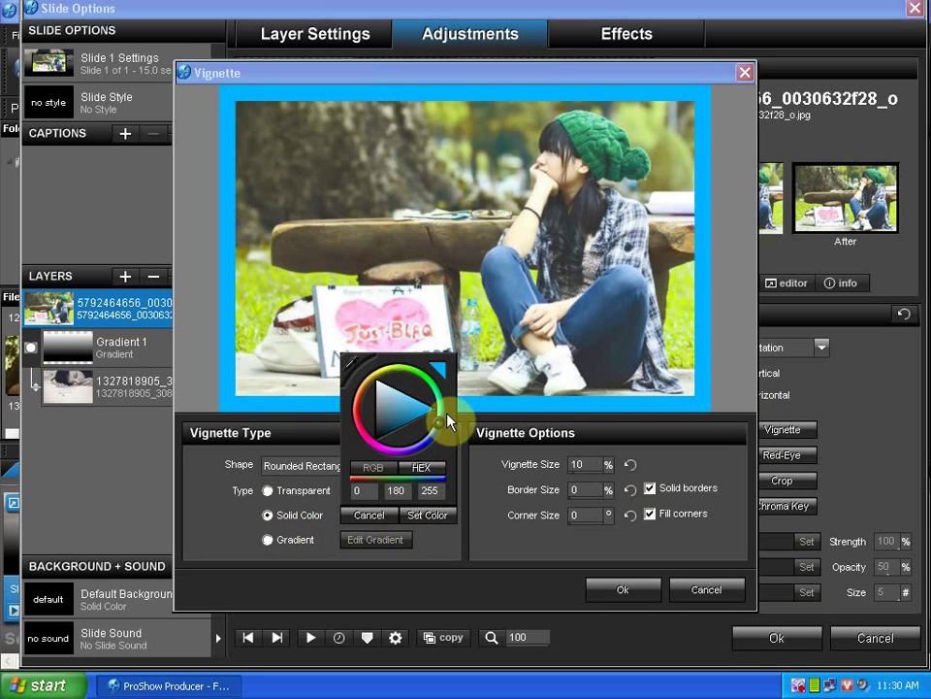
left_click_drag(427, 420, 366, 381)
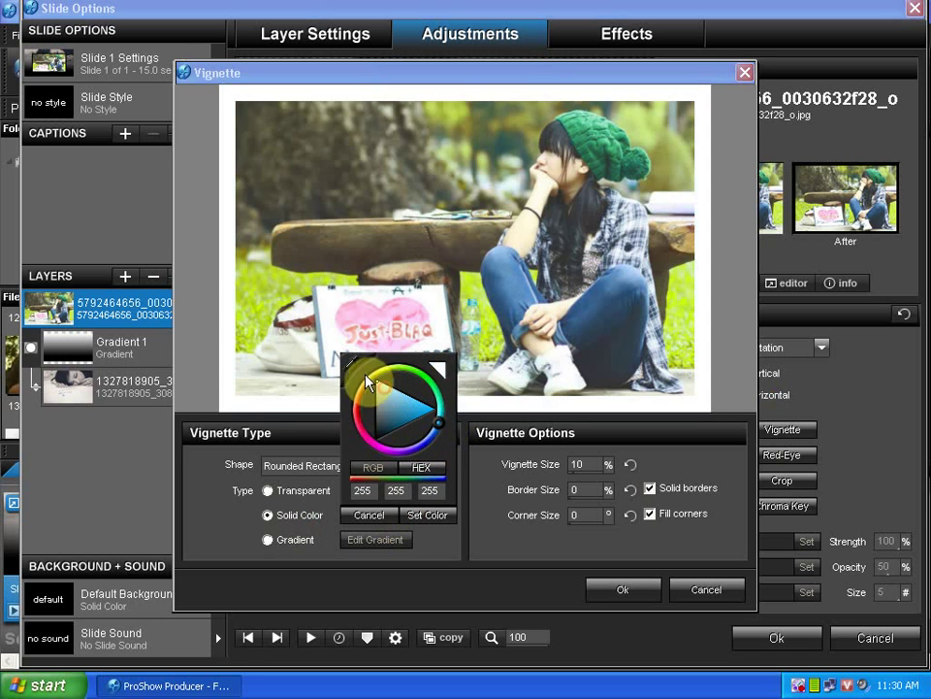
left_click(314, 452)
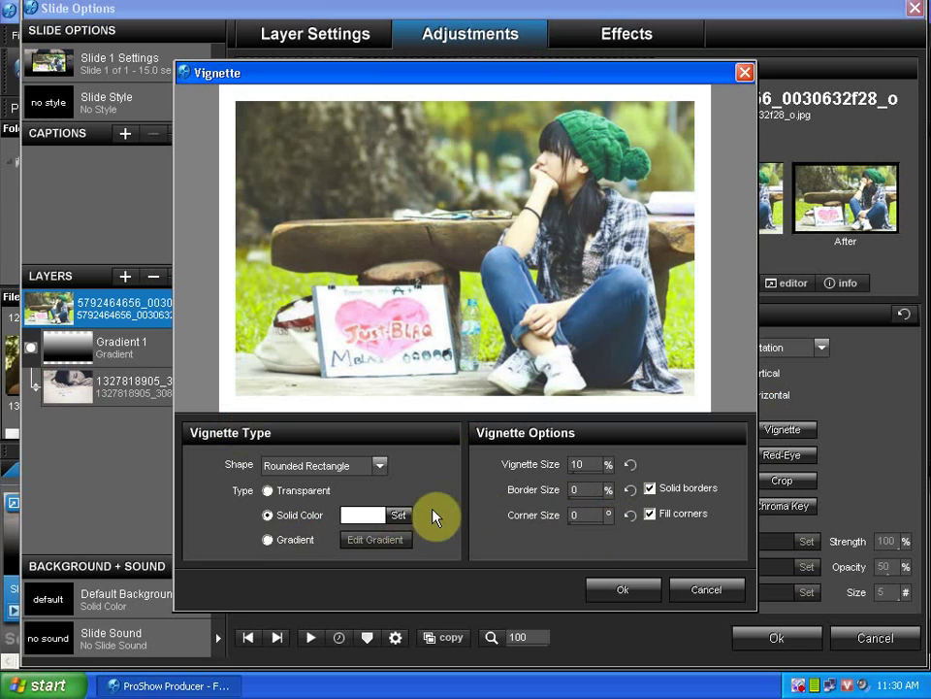
Apply the vignette and slide options, play slide 1 from the beginning and pause the playback after about a second.
left_click(609, 590)
left_click(782, 636)
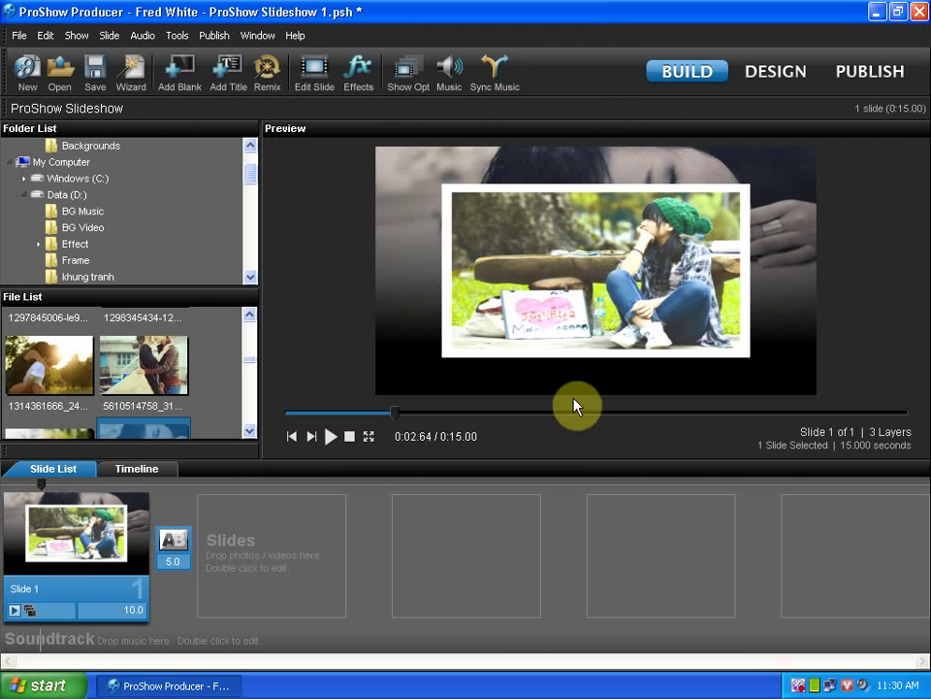
left_click(301, 420)
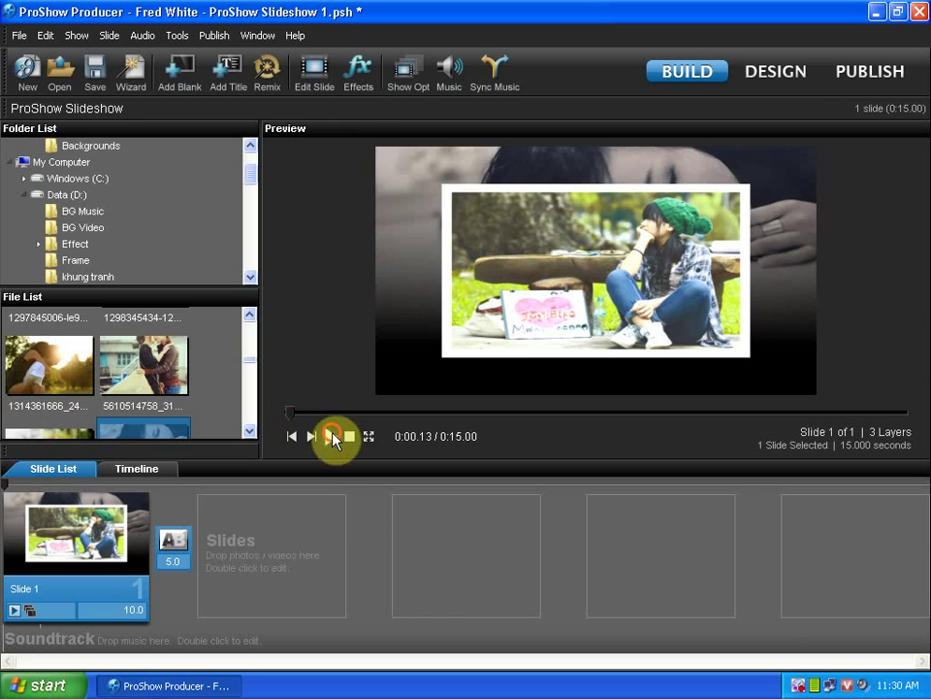
left_click(332, 436)
Enable a white outline on the front photo layer and change its vignette type to Gradient.
double_click(110, 540)
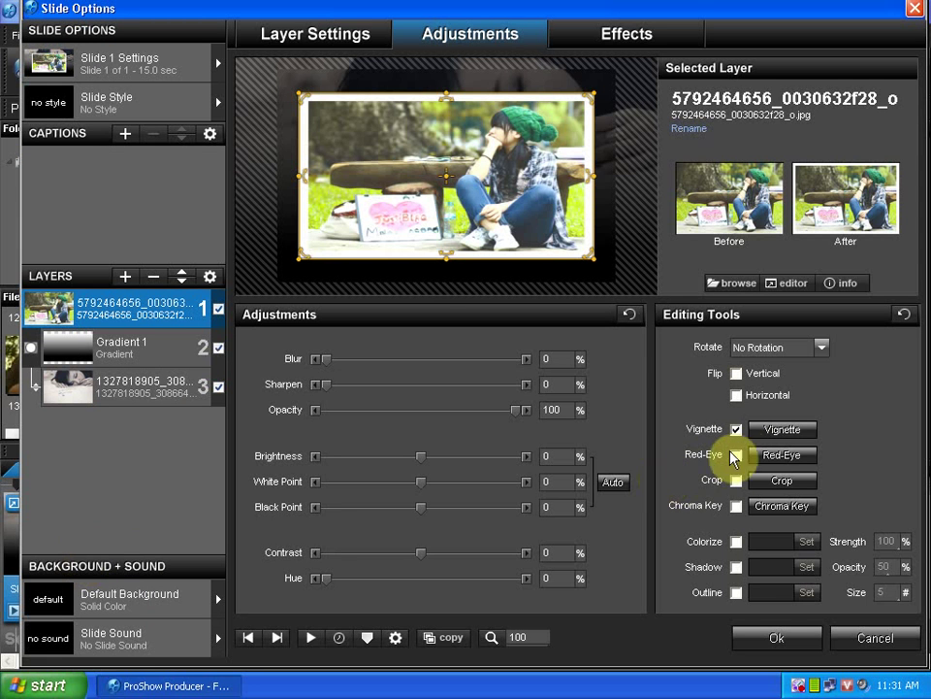
left_click(736, 593)
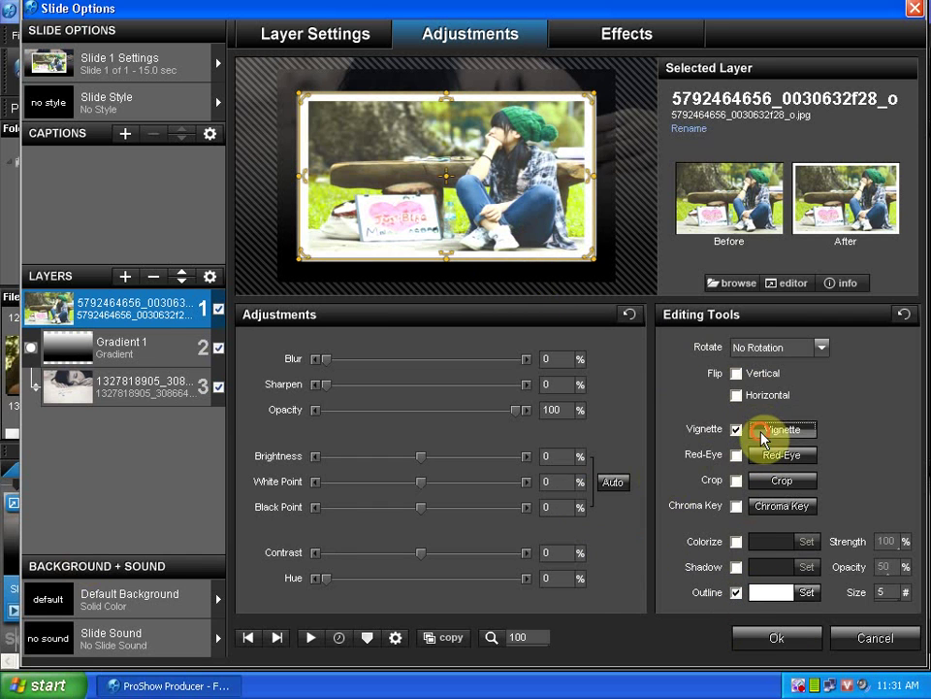
left_click(771, 431)
left_click(400, 515)
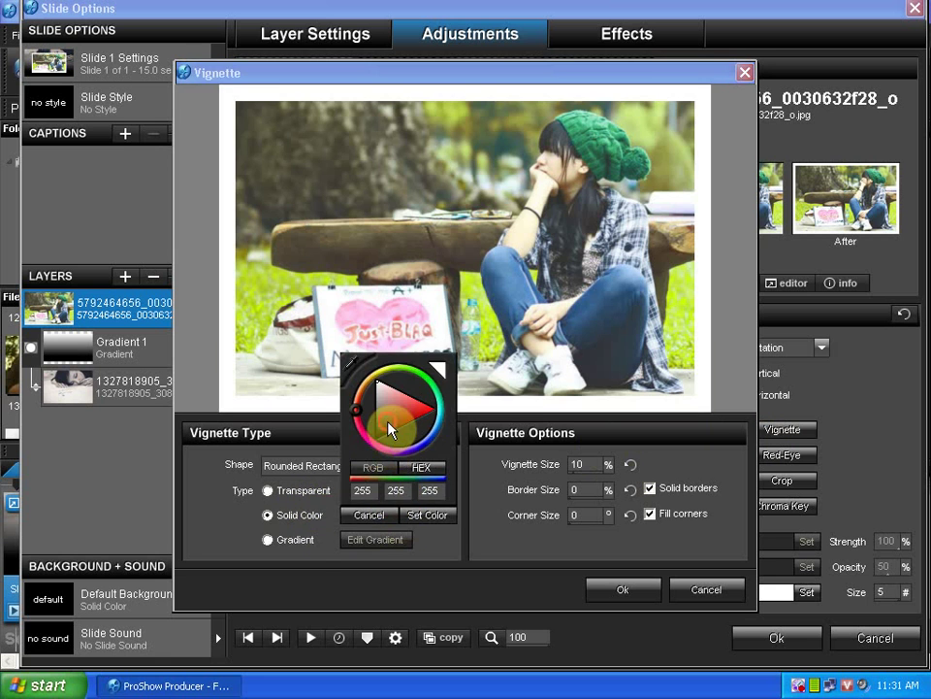
left_click(380, 423)
left_click(293, 540)
left_click(606, 589)
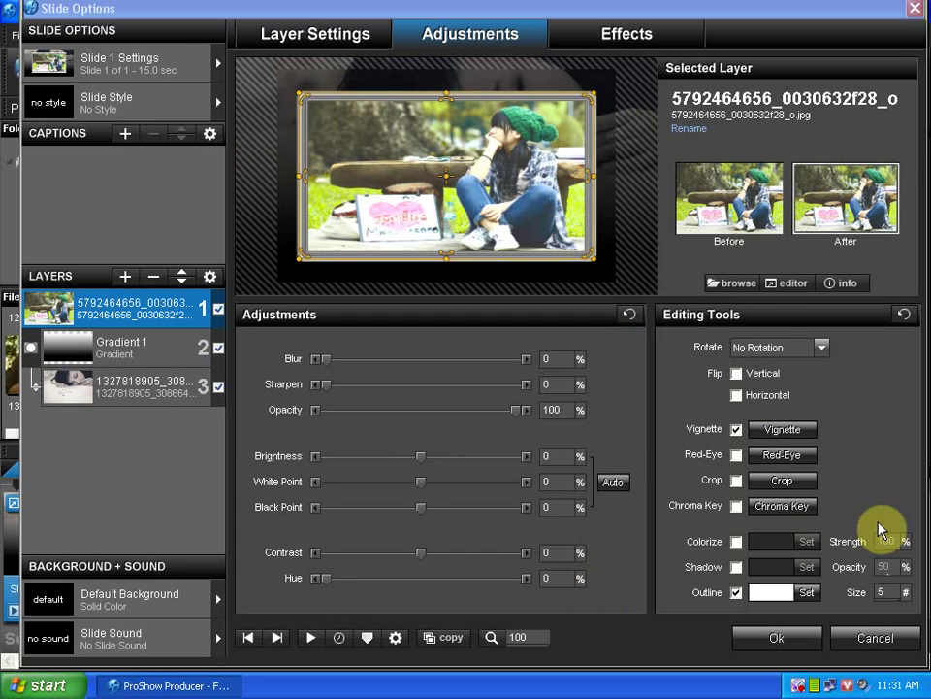
Set the photo layer's outline size to 2 and apply the slide options.
double_click(882, 591)
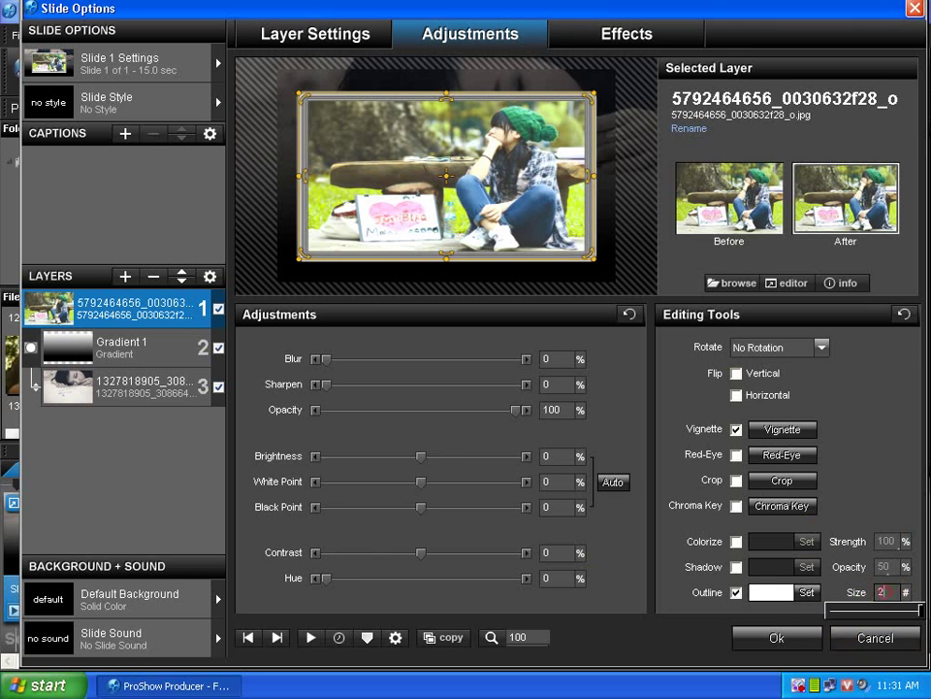
type("2")
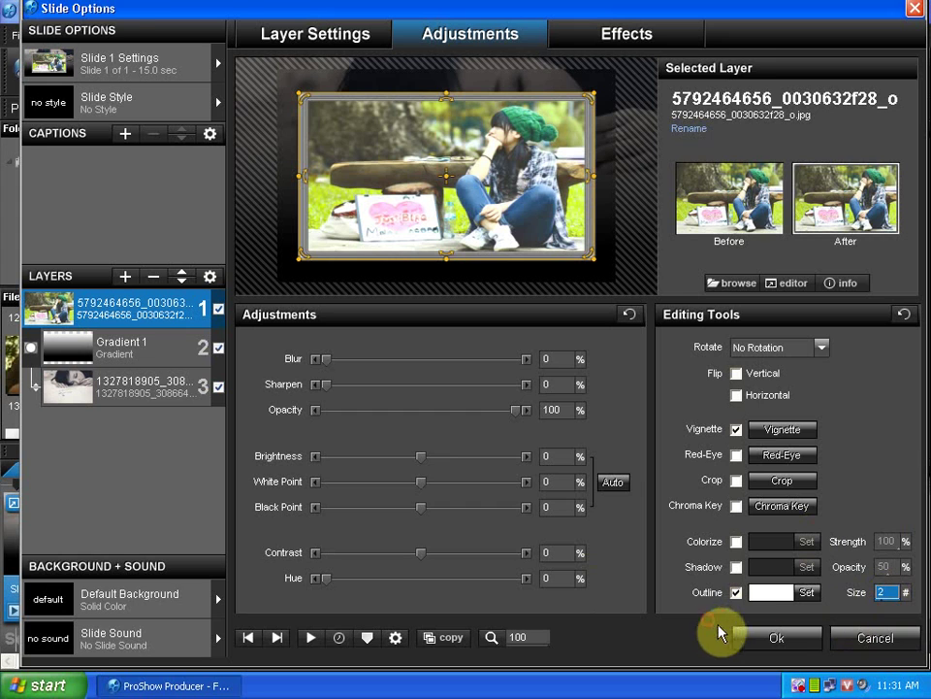
left_click(773, 637)
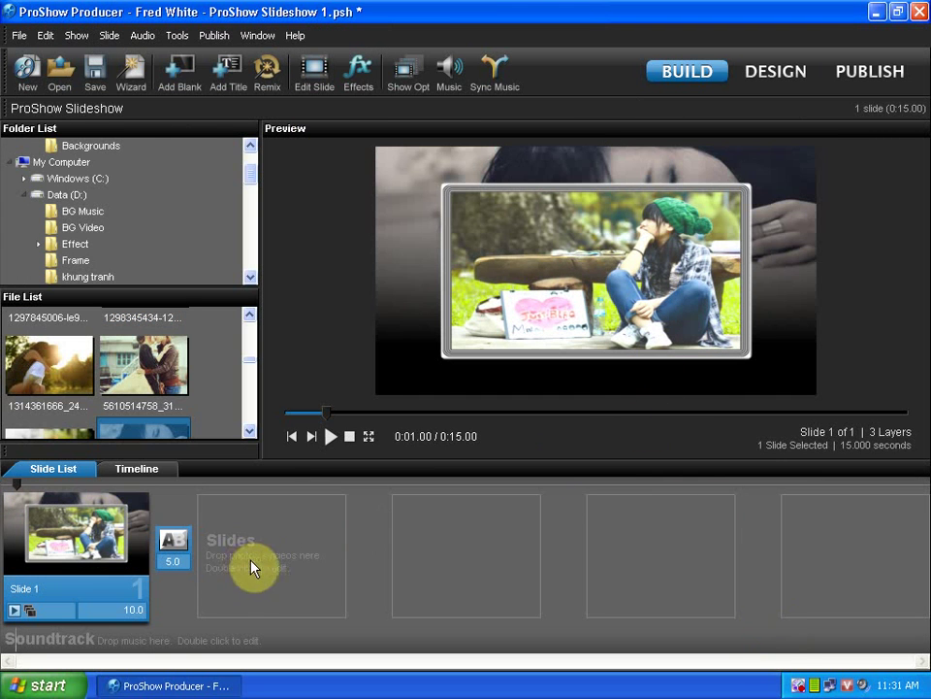
Switch the photo layer's vignette type to Solid Color in black and apply the vignette and slide options.
double_click(139, 551)
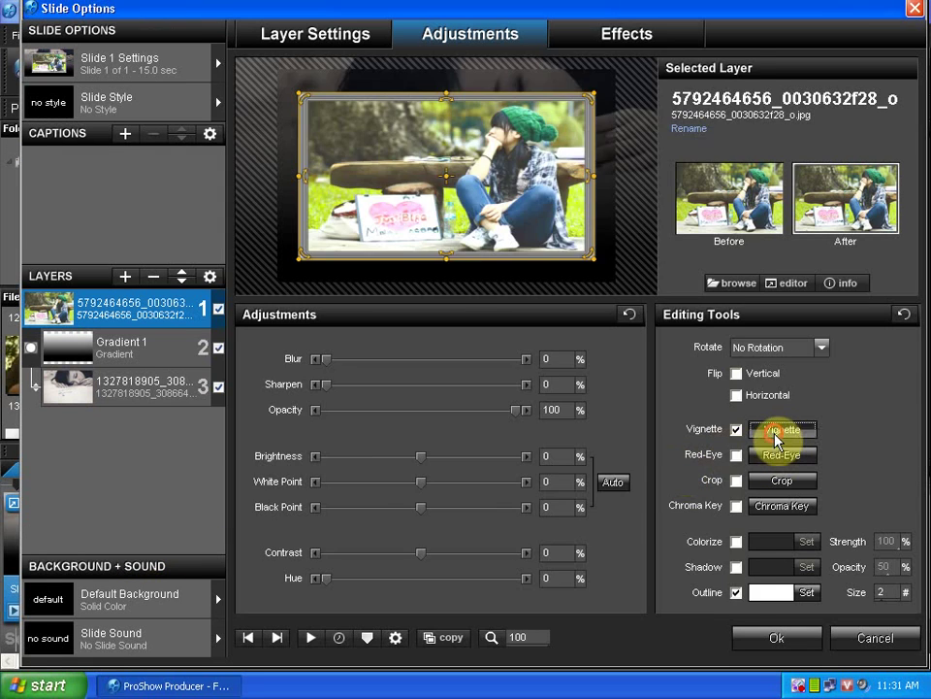
left_click(774, 437)
left_click(268, 516)
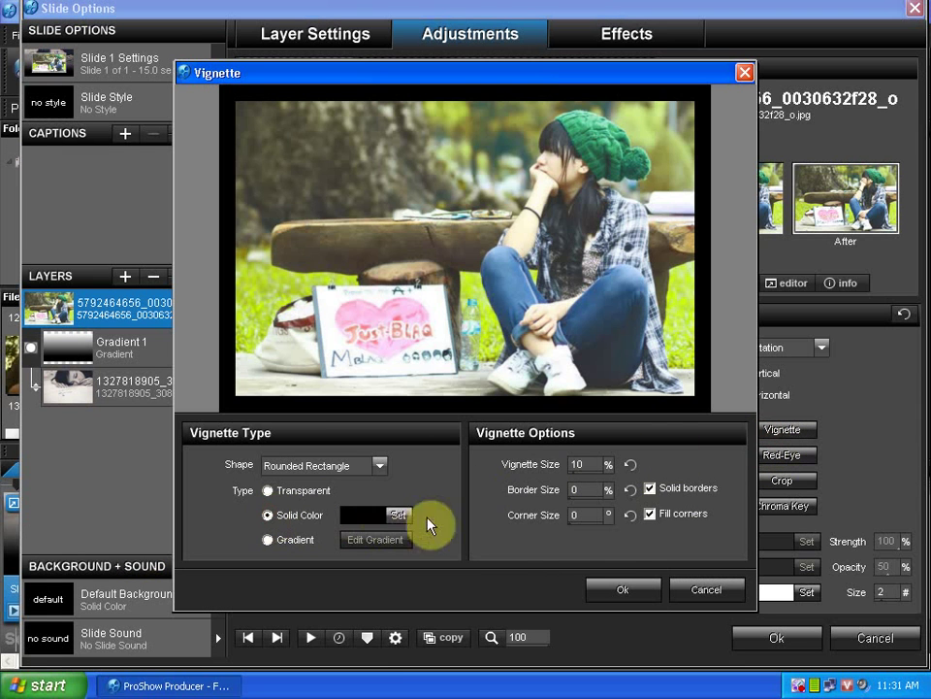
left_click(611, 589)
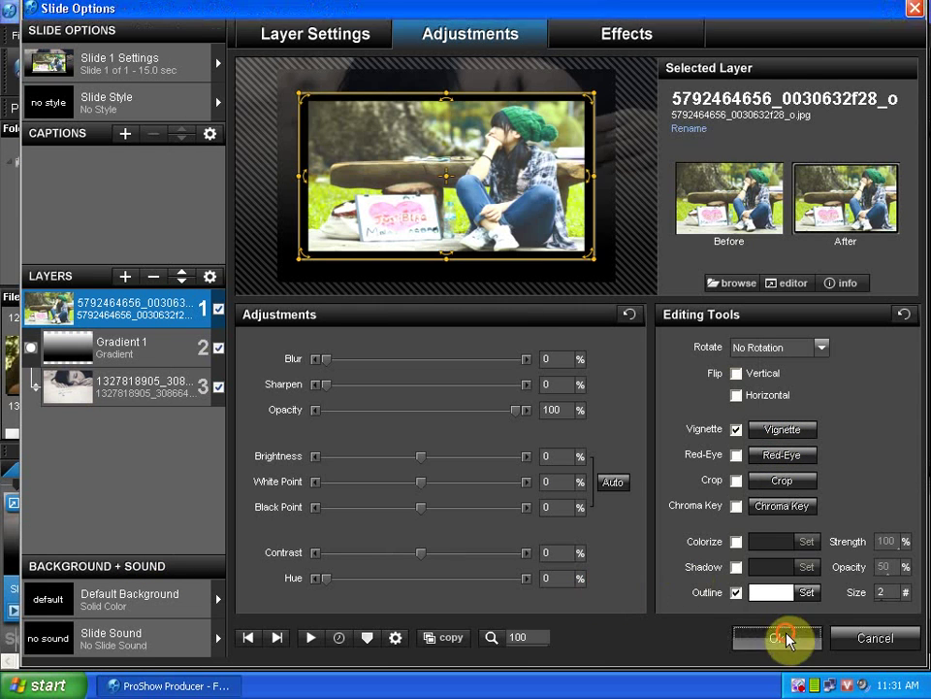
left_click(781, 635)
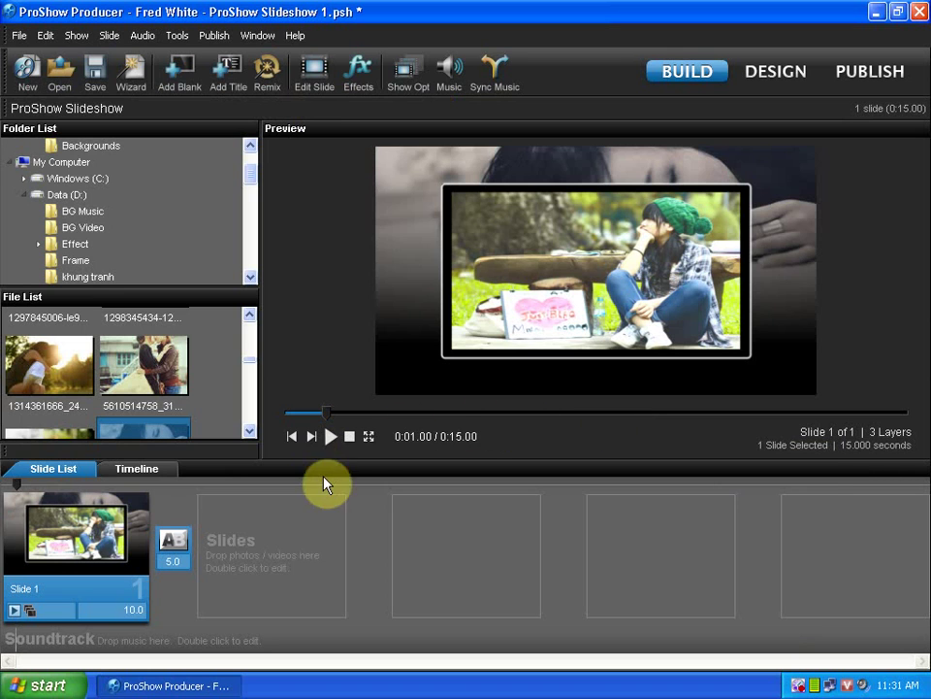
Turn off the front photo layer's outline and set its vignette type to Gradient.
double_click(90, 537)
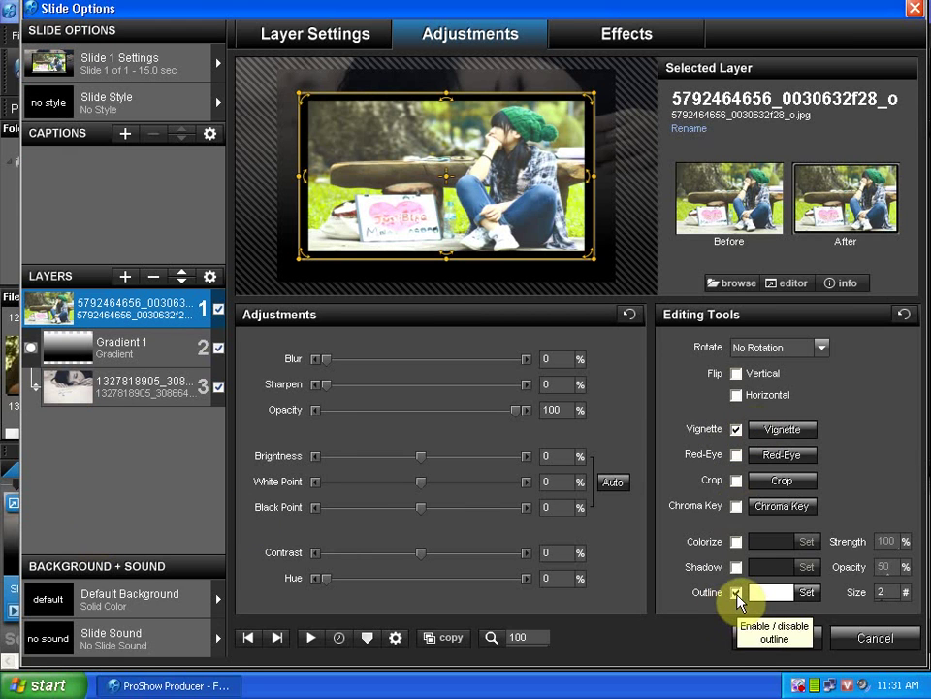
left_click(788, 433)
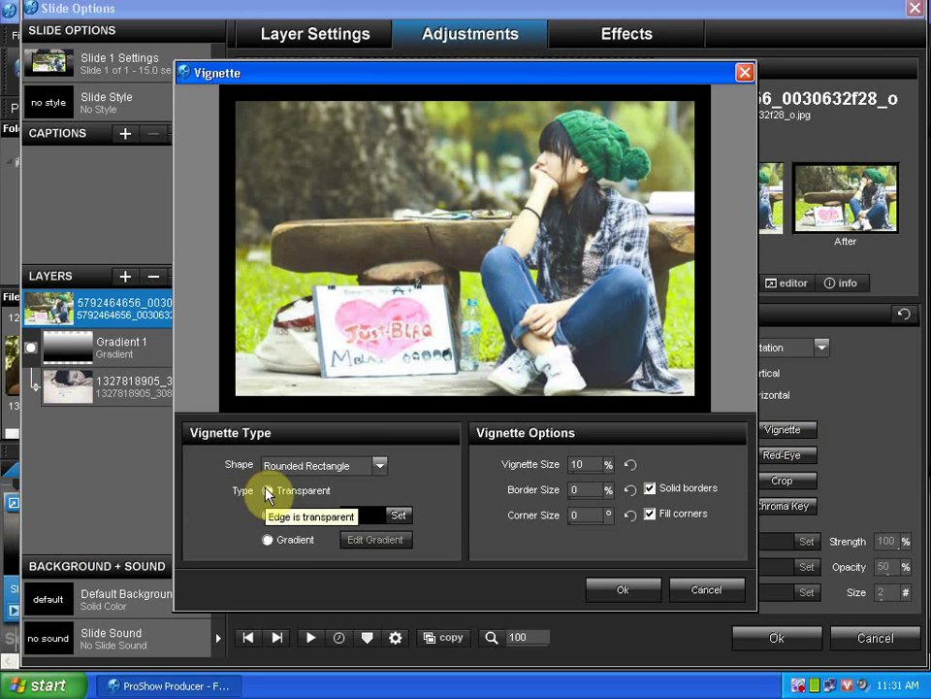
left_click(266, 542)
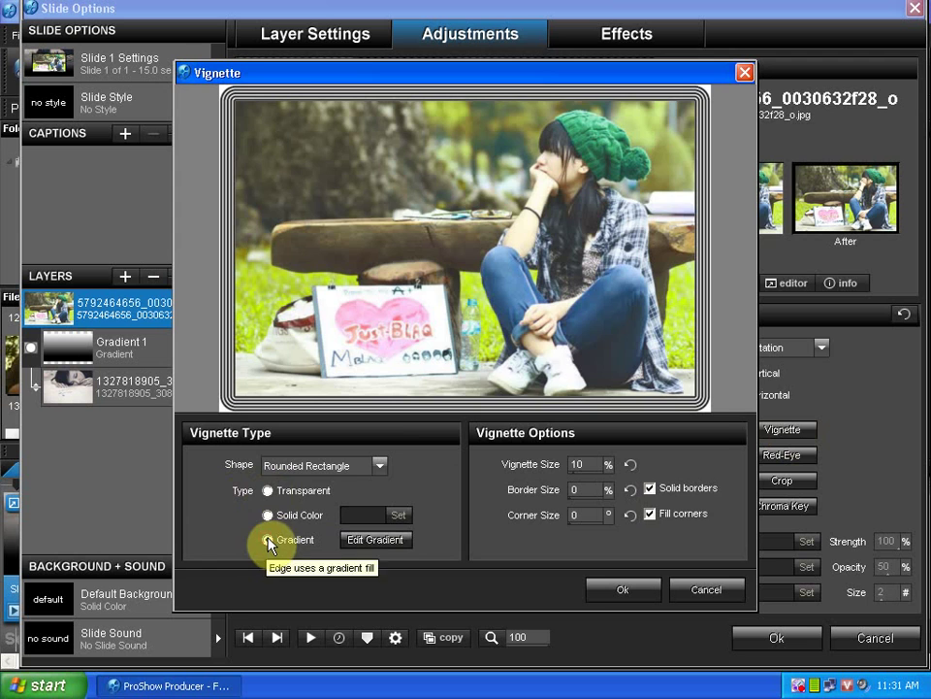
Give the vignette gradient the Masks preset with evenly repeating soft black-and-white diagonal stripes and confirm the gradient colormap.
left_click(366, 541)
left_click(283, 143)
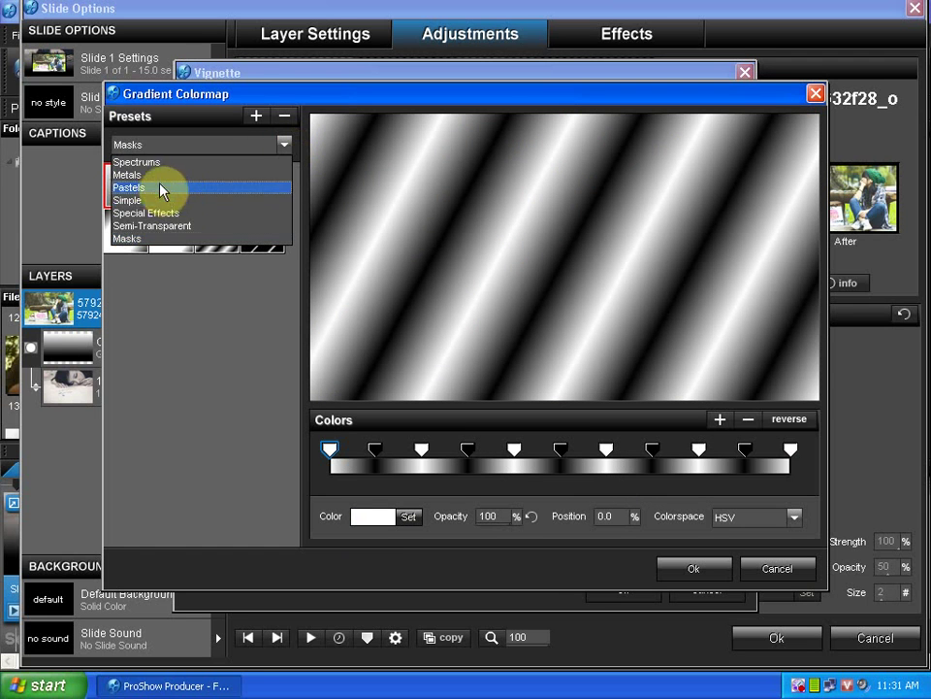
left_click(158, 301)
left_click(285, 142)
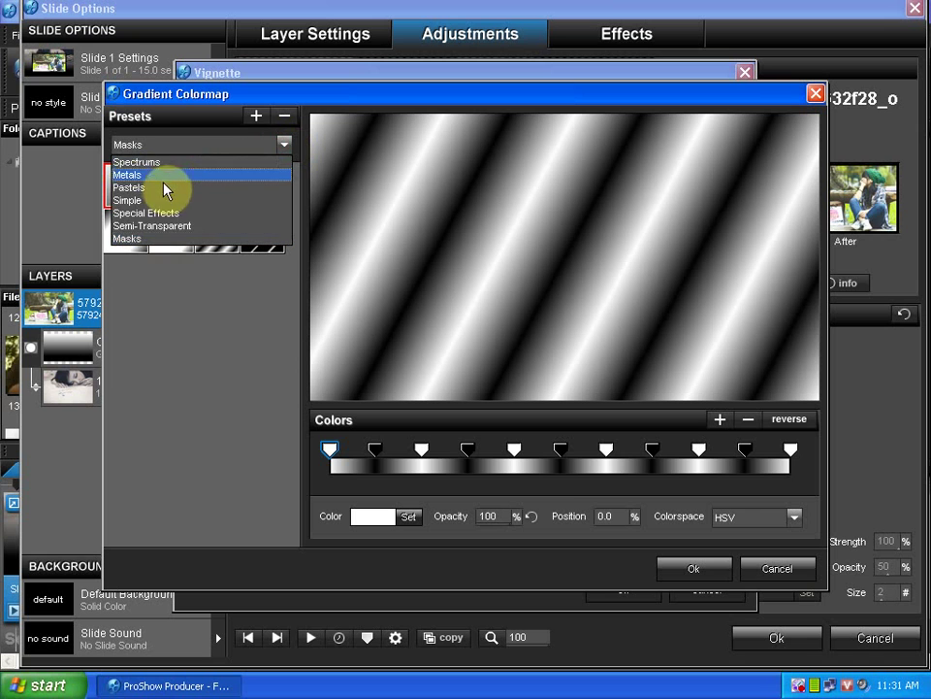
left_click(161, 238)
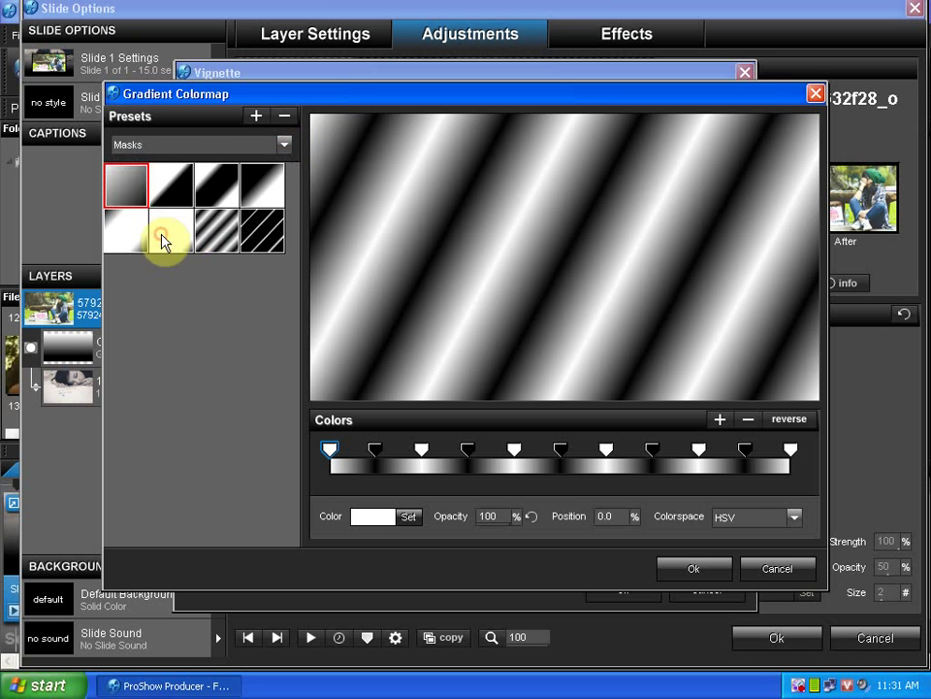
left_click(225, 236)
left_click(247, 243)
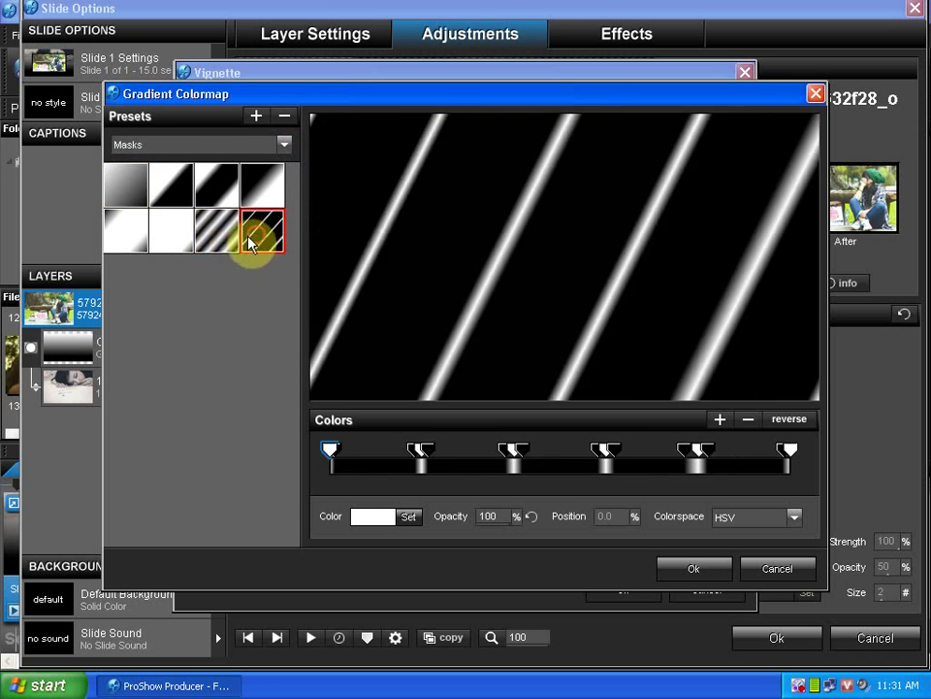
left_click(232, 240)
left_click(216, 241)
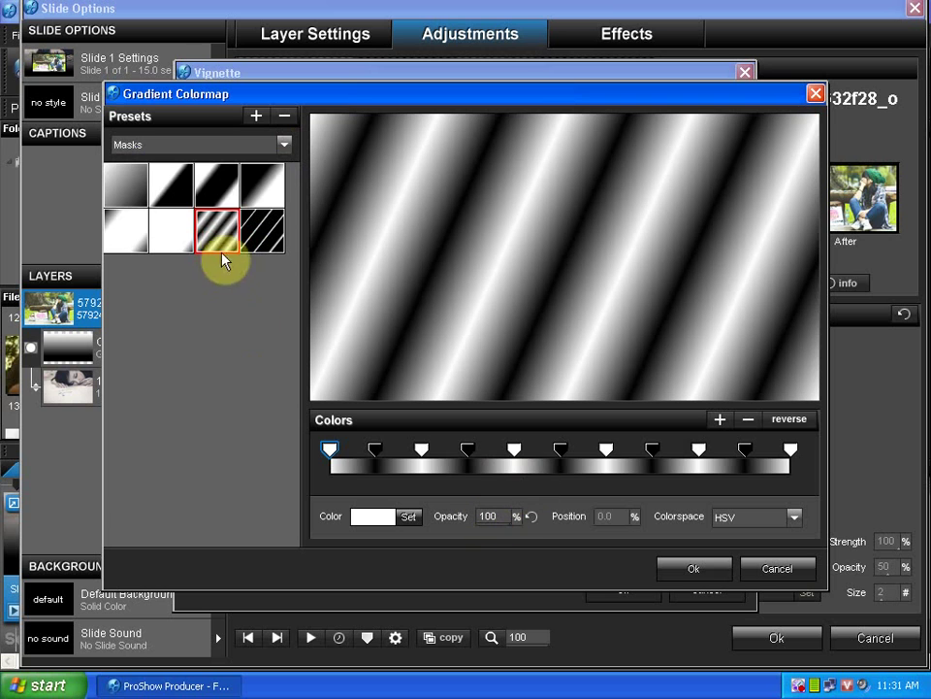
left_click(223, 237)
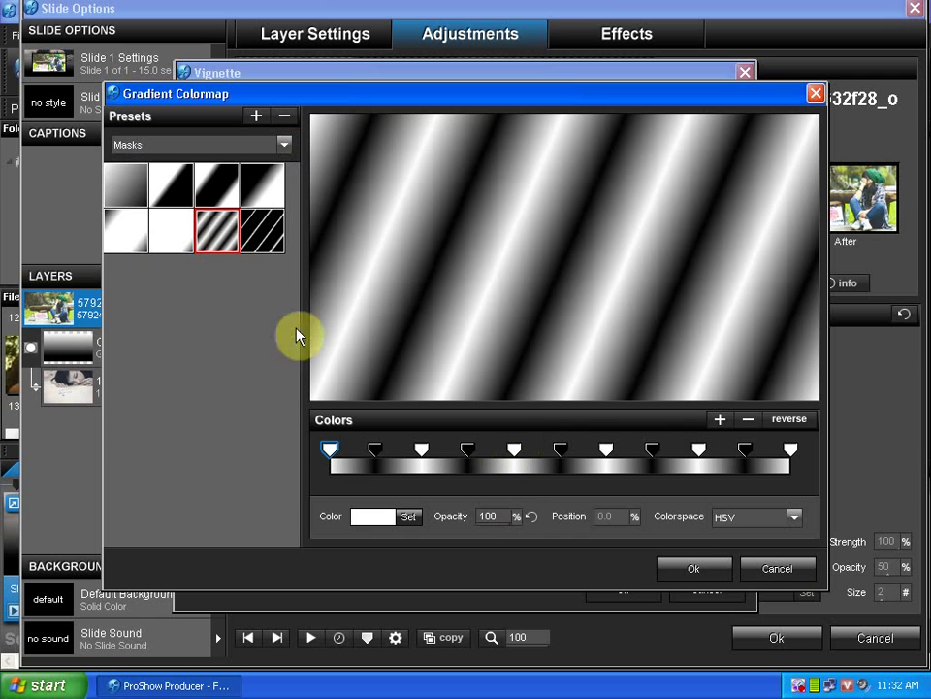
left_click(219, 231)
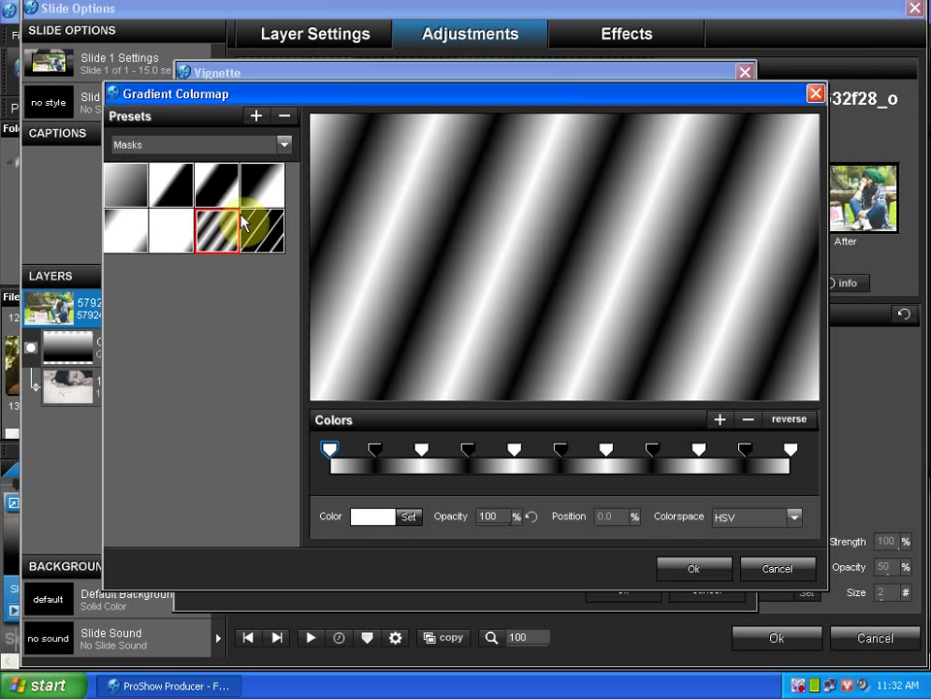
left_click(690, 563)
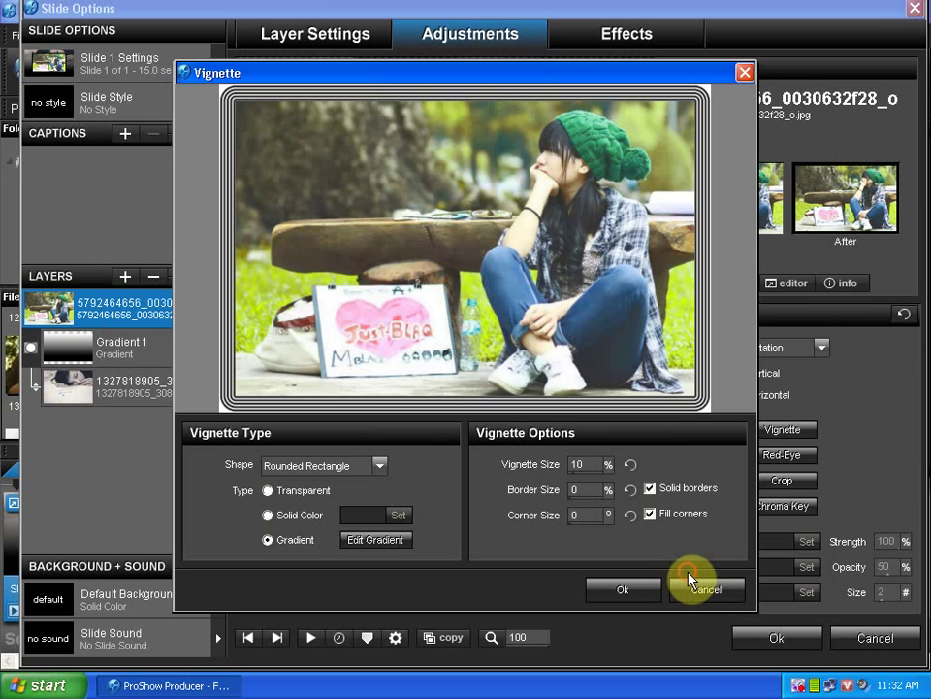
Set the vignette size to 15% and turn off both the Fill corners and Solid borders options.
left_click(600, 465)
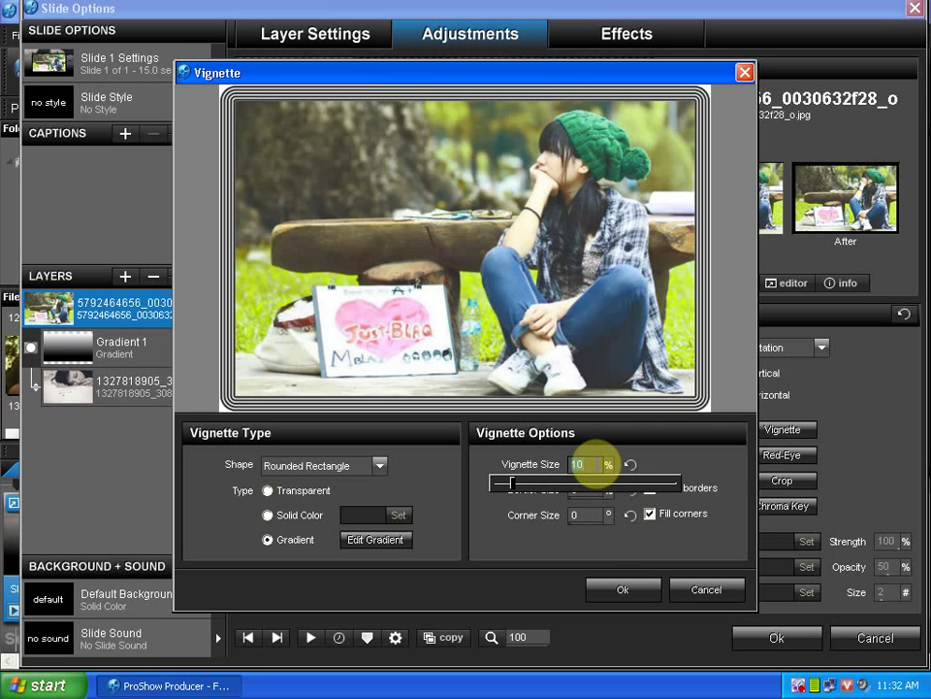
mouse_move(596, 464)
left_mouse_down()
mouse_move(544, 466)
mouse_move(601, 468)
left_mouse_up()
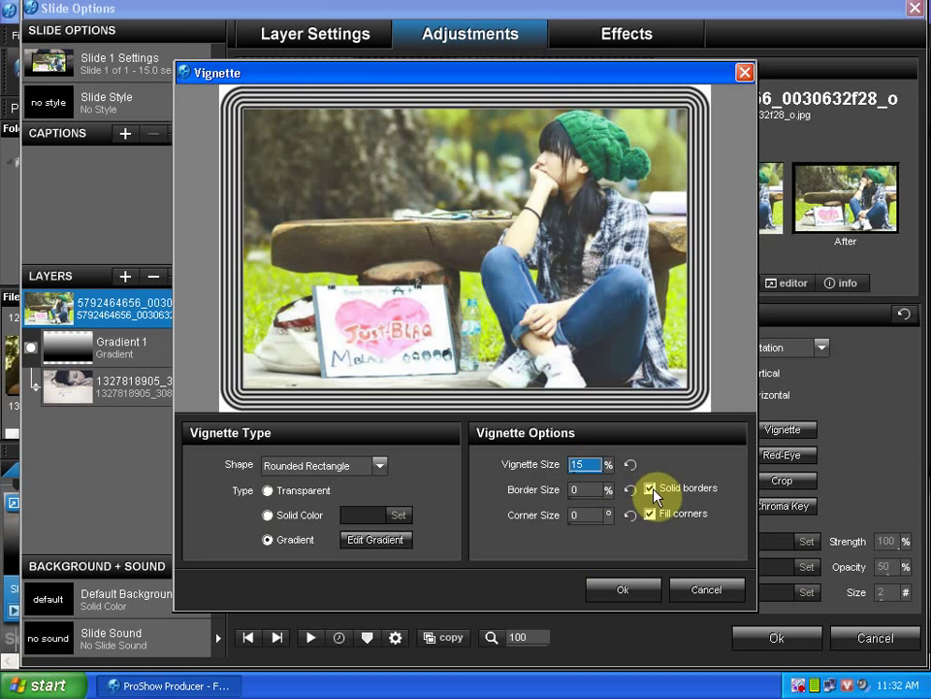
left_click(649, 513)
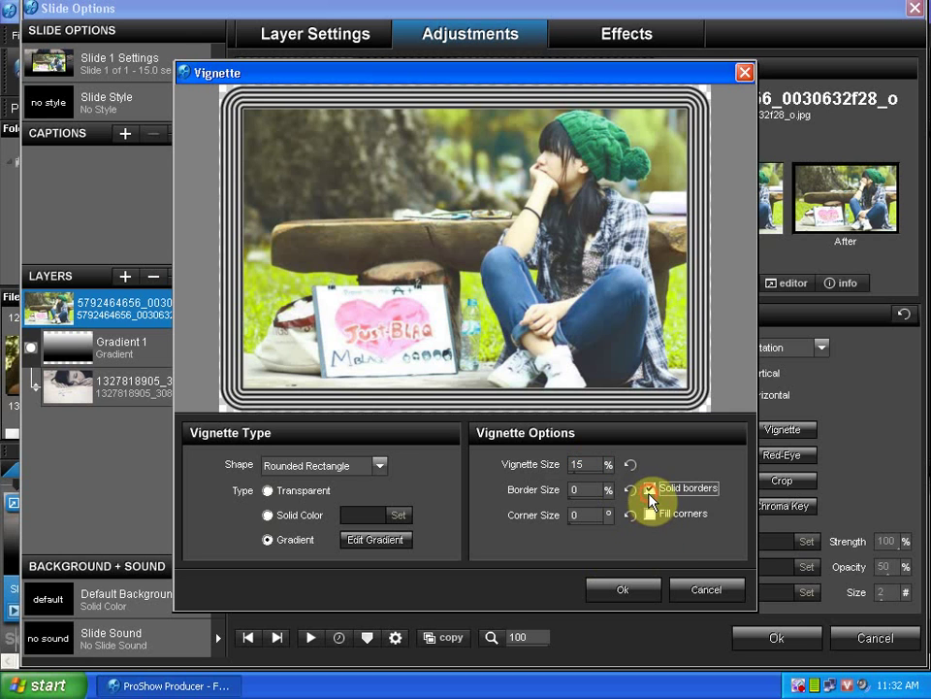
left_click(649, 489)
left_click(649, 488)
left_click(649, 489)
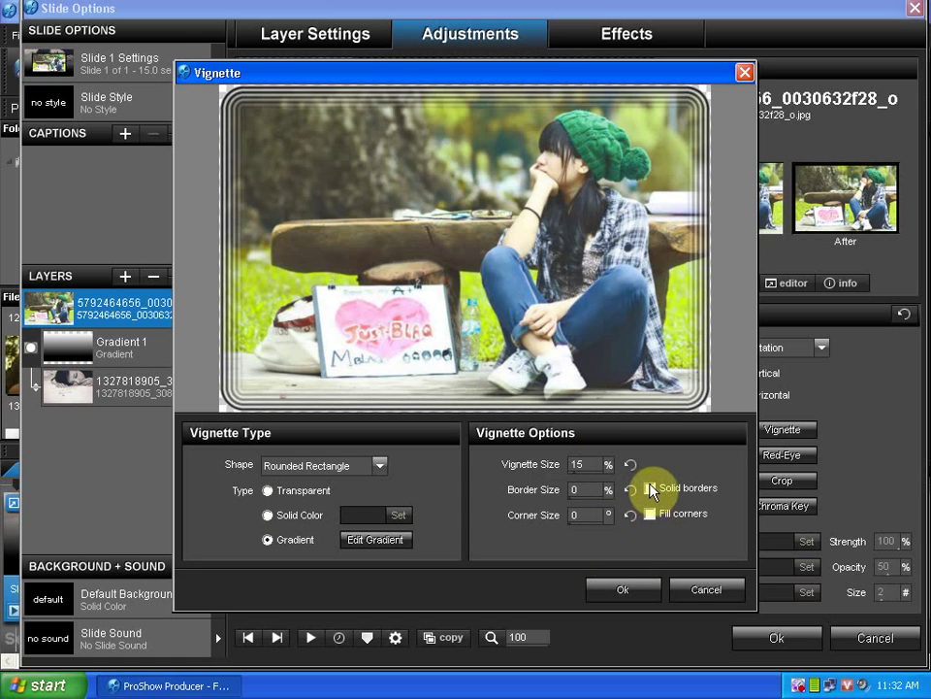
Turn on Solid borders for the photo layer's gradient vignette and apply the vignette and slide options.
left_click(649, 489)
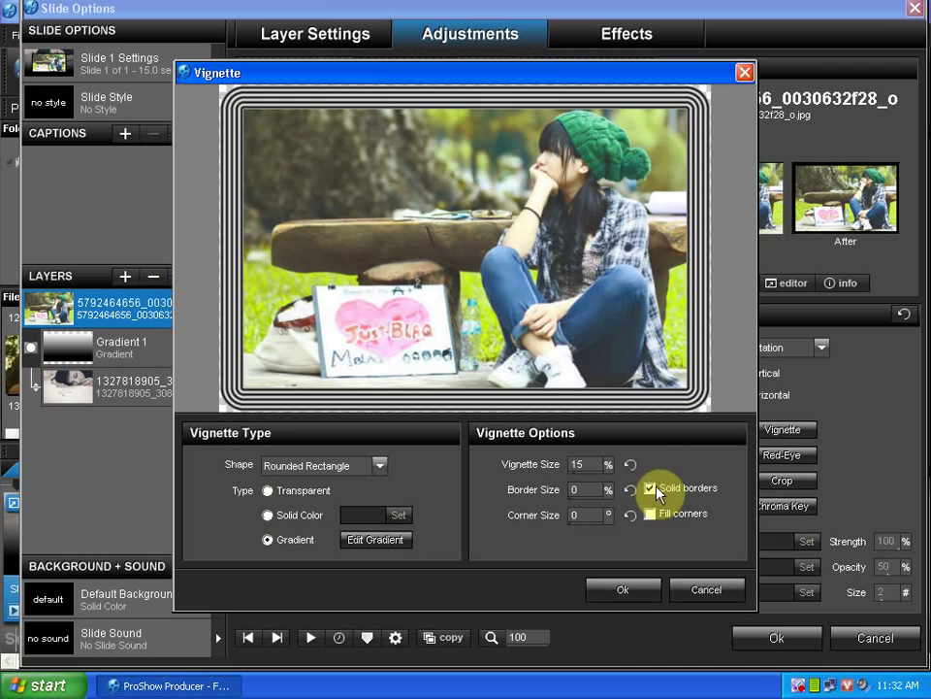
left_click(628, 594)
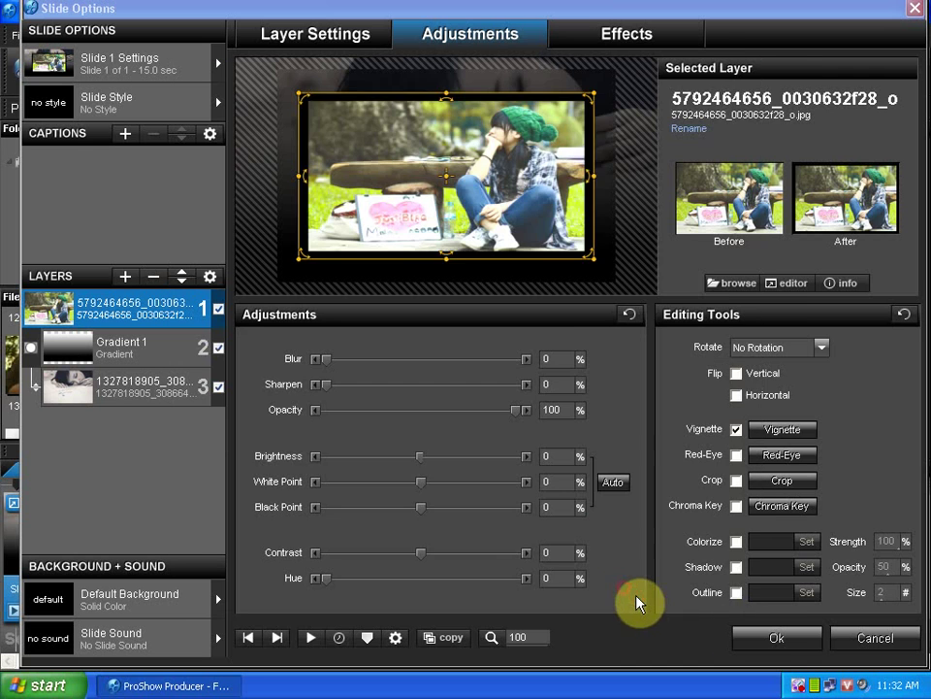
left_click(766, 637)
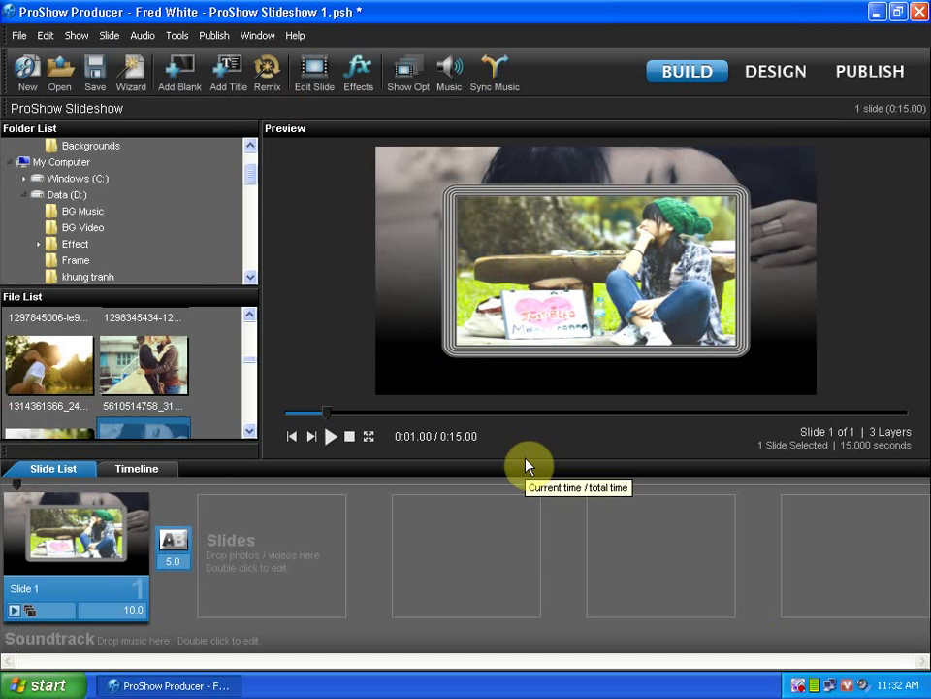
Turn off Solid borders in the photo layer's vignette, apply the slide options, and widen the slide preview area slightly.
double_click(123, 550)
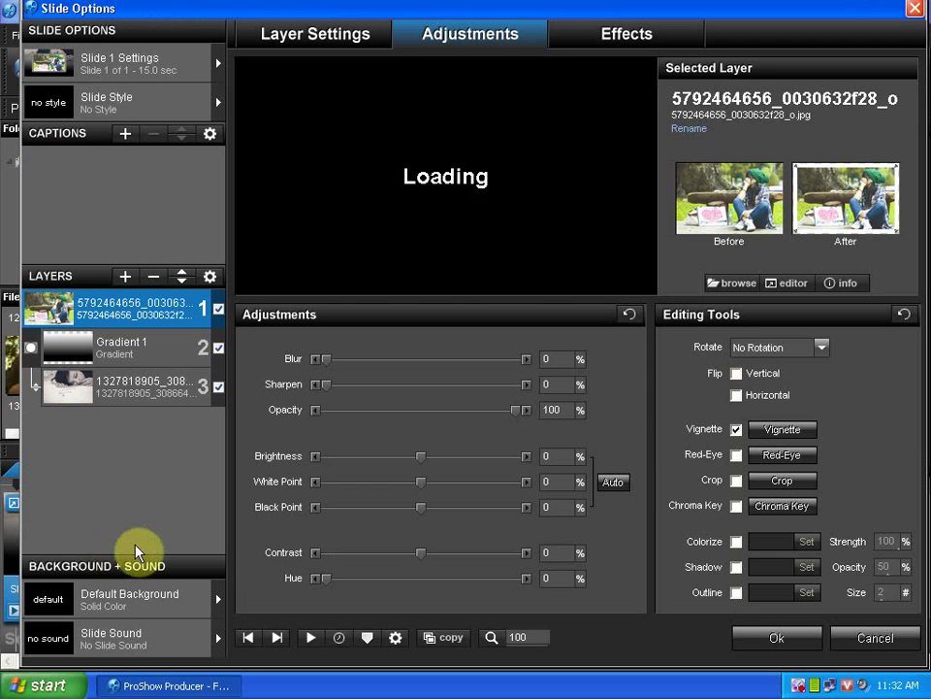
left_click(754, 430)
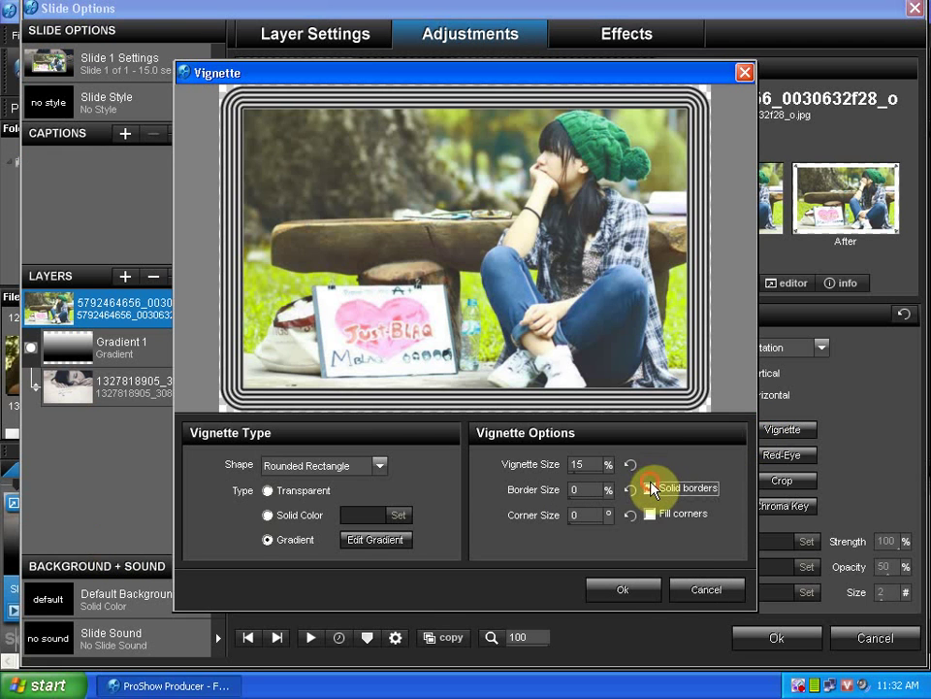
left_click(650, 487)
left_click(626, 591)
left_click(761, 638)
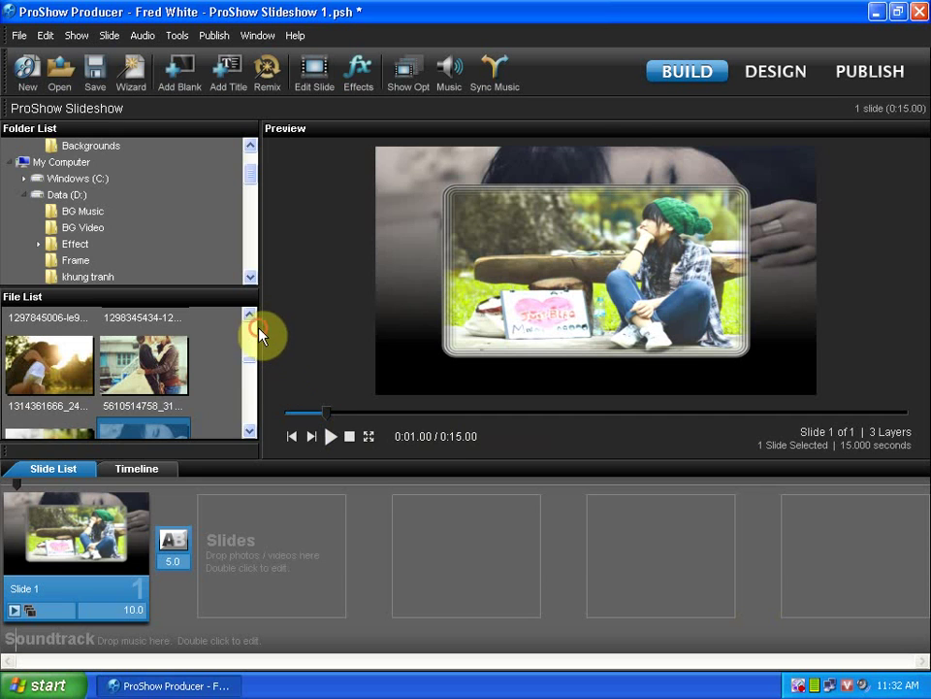
left_click_drag(260, 326, 234, 326)
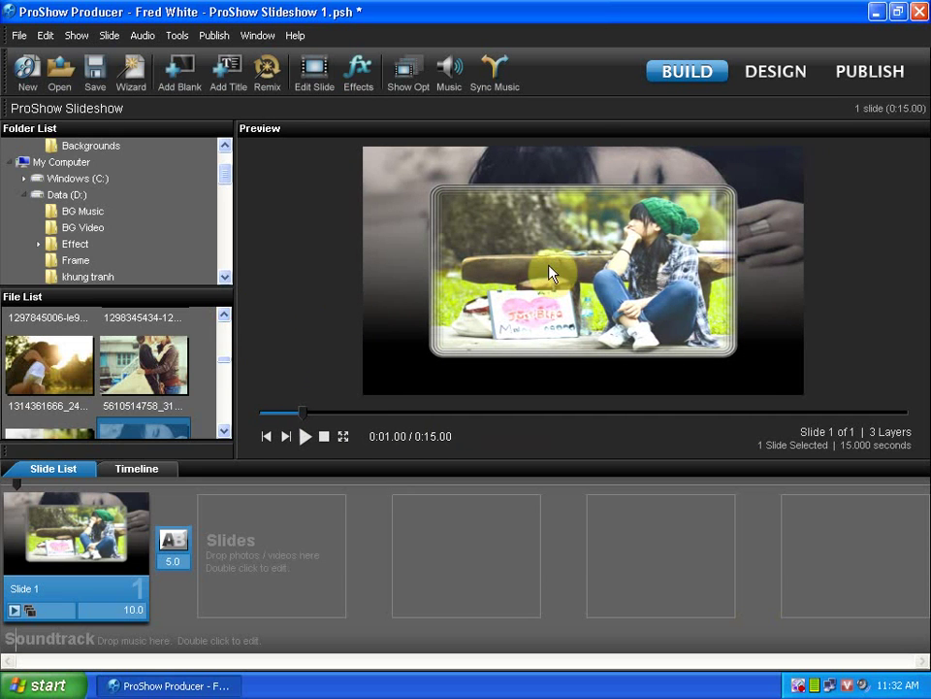
double_click(104, 552)
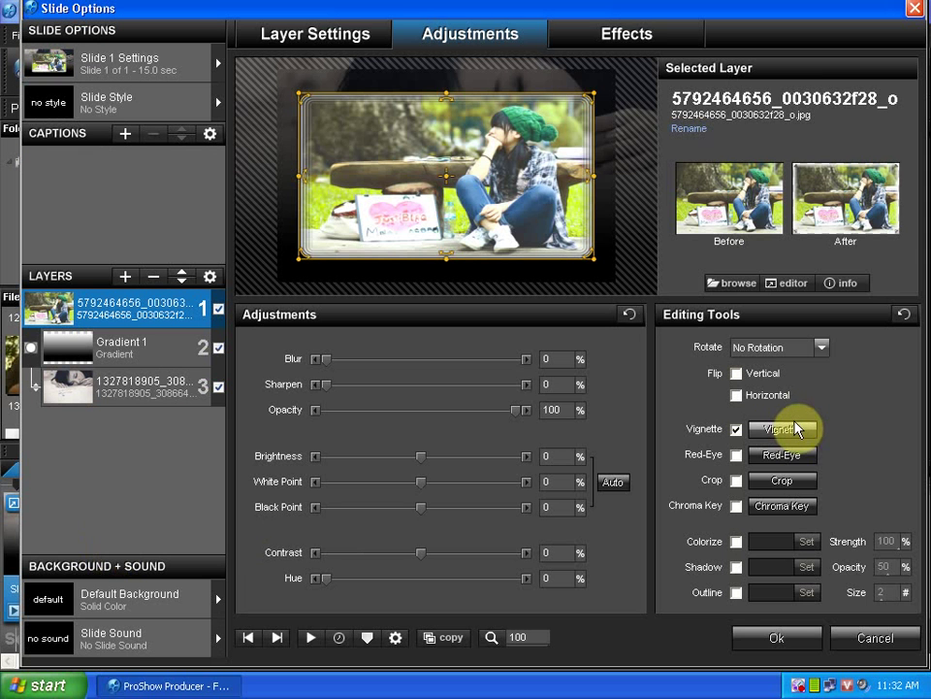
left_click(775, 640)
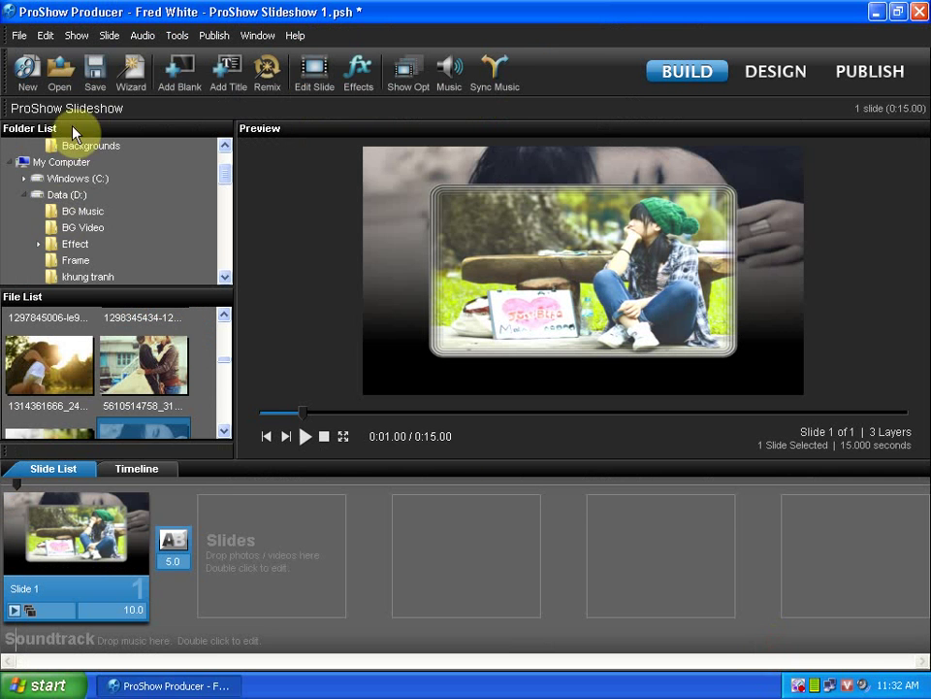
Give the photo layer's vignette gradient the gold-brown striped Metals preset, apply the slide options and briefly play the slide preview.
double_click(73, 567)
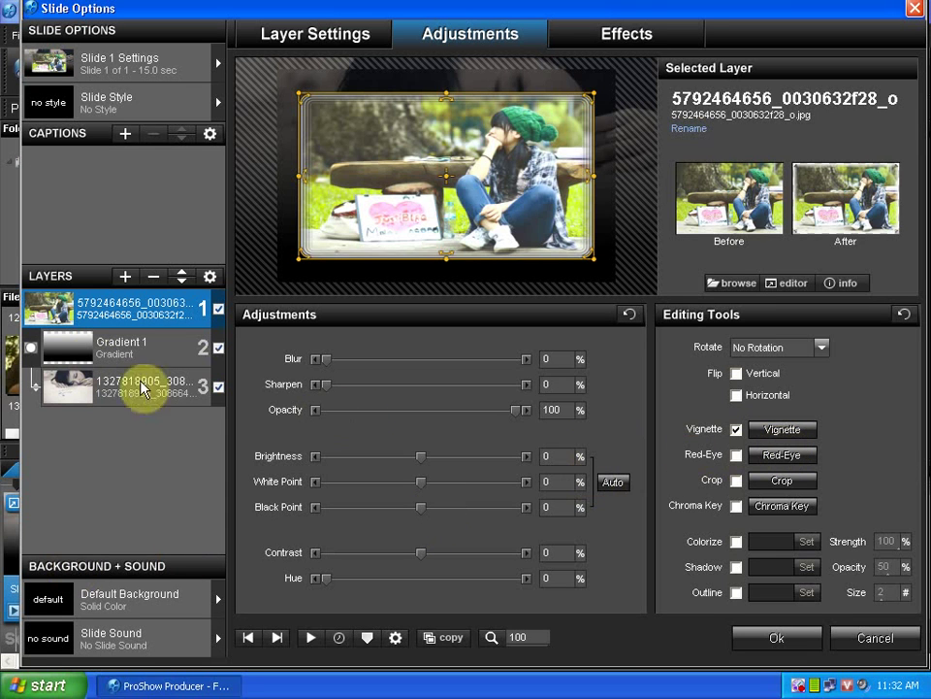
left_click(782, 430)
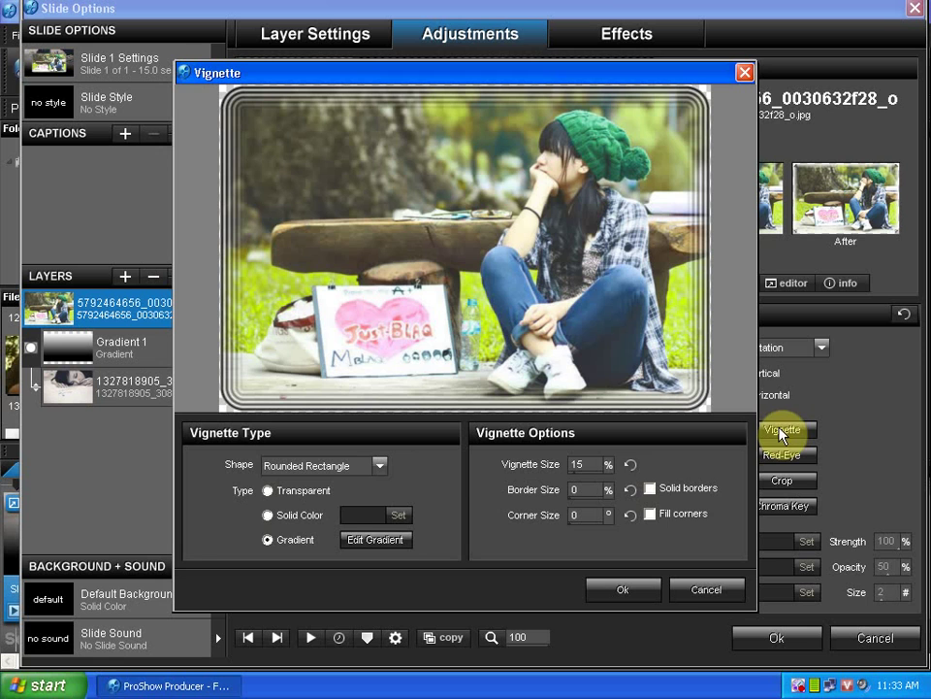
left_click(377, 539)
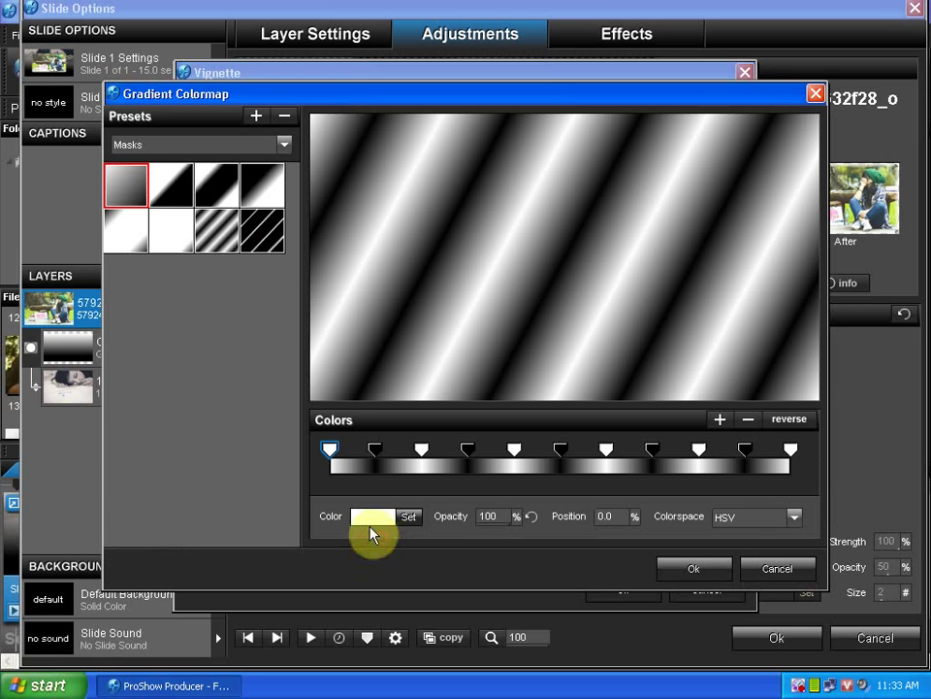
left_click(283, 146)
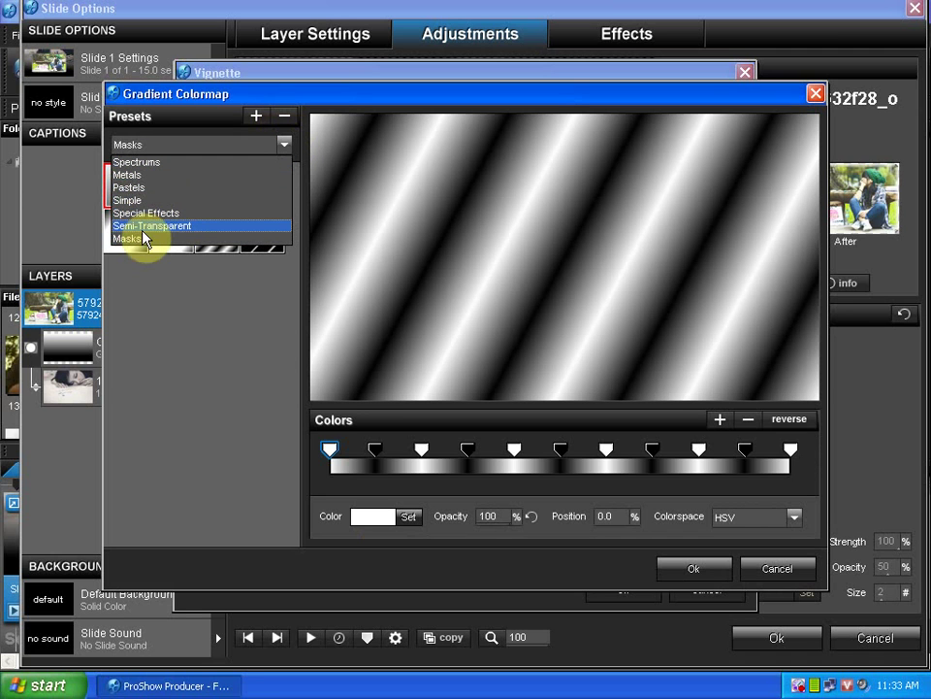
left_click(139, 177)
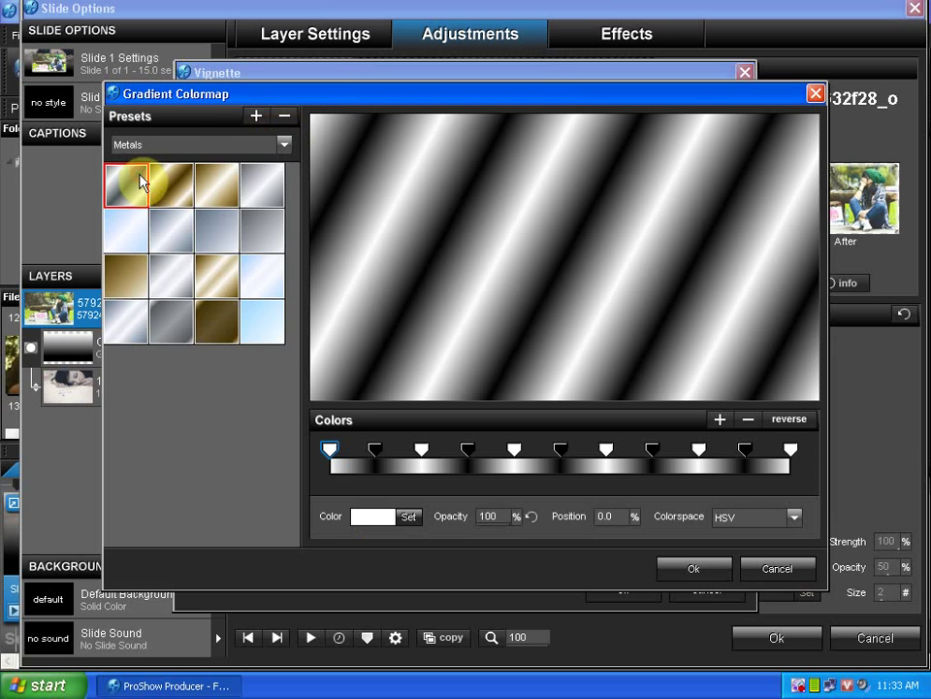
left_click(173, 188)
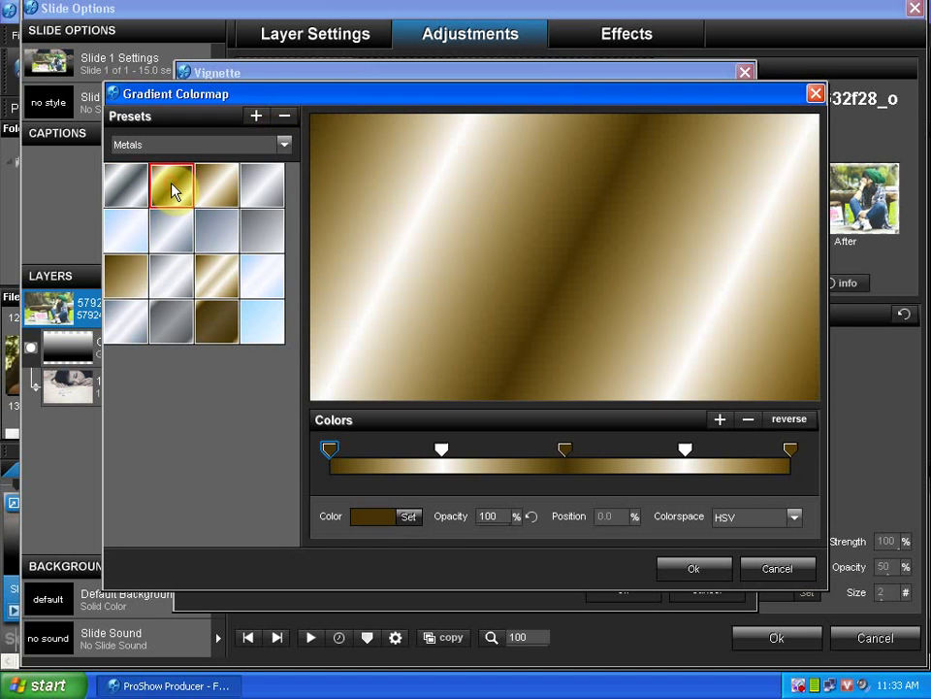
left_click(686, 572)
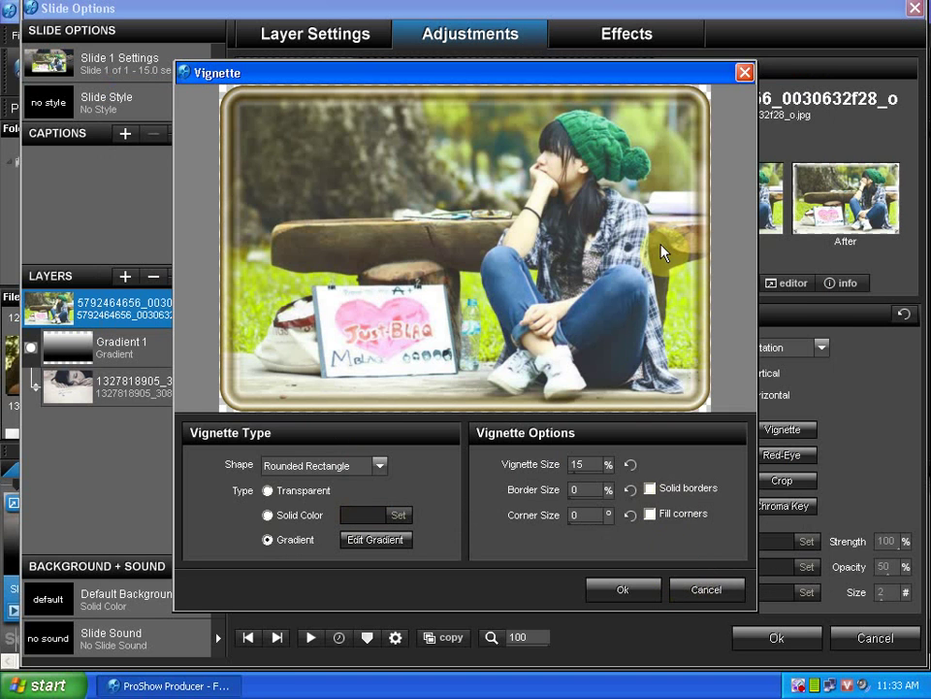
left_click(635, 591)
left_click(781, 640)
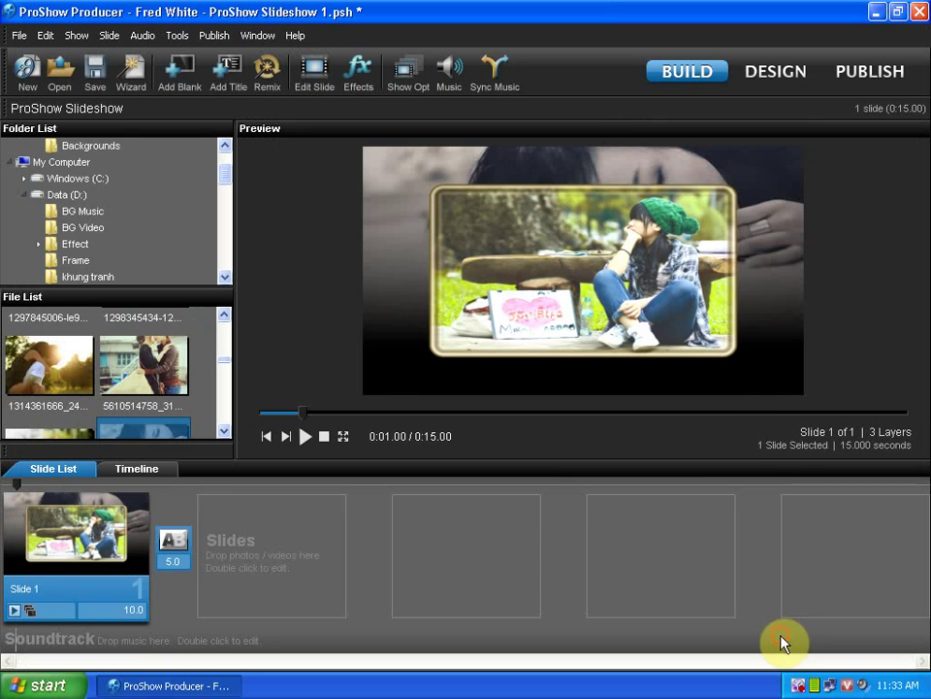
left_click(308, 437)
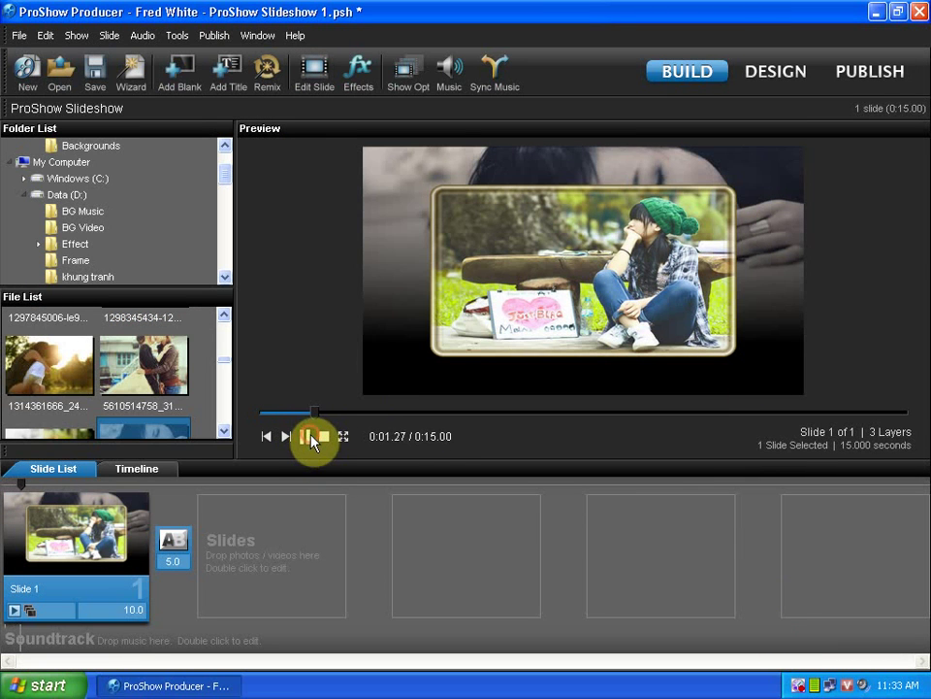
left_click(308, 438)
Open the front photo layer's vignette settings and review the preset categories available for its gradient colormap.
double_click(92, 584)
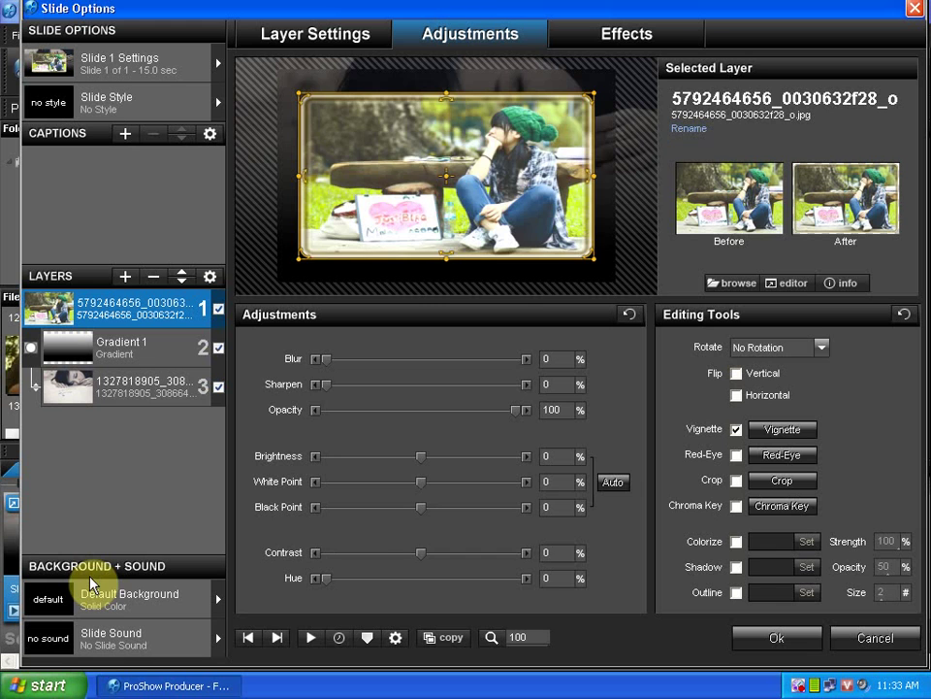
left_click(782, 430)
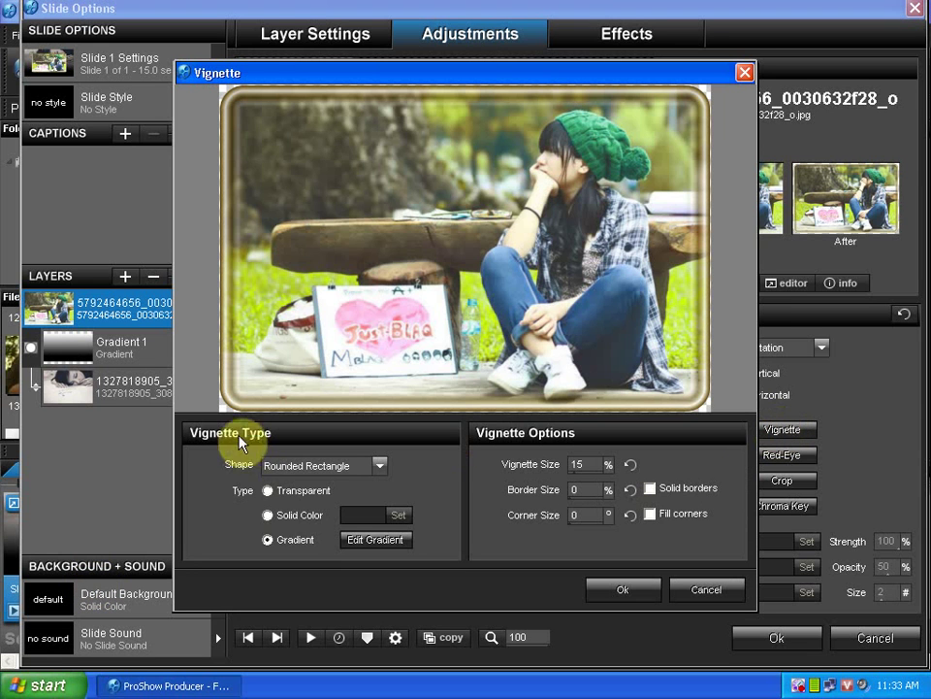
left_click(361, 541)
left_click(282, 145)
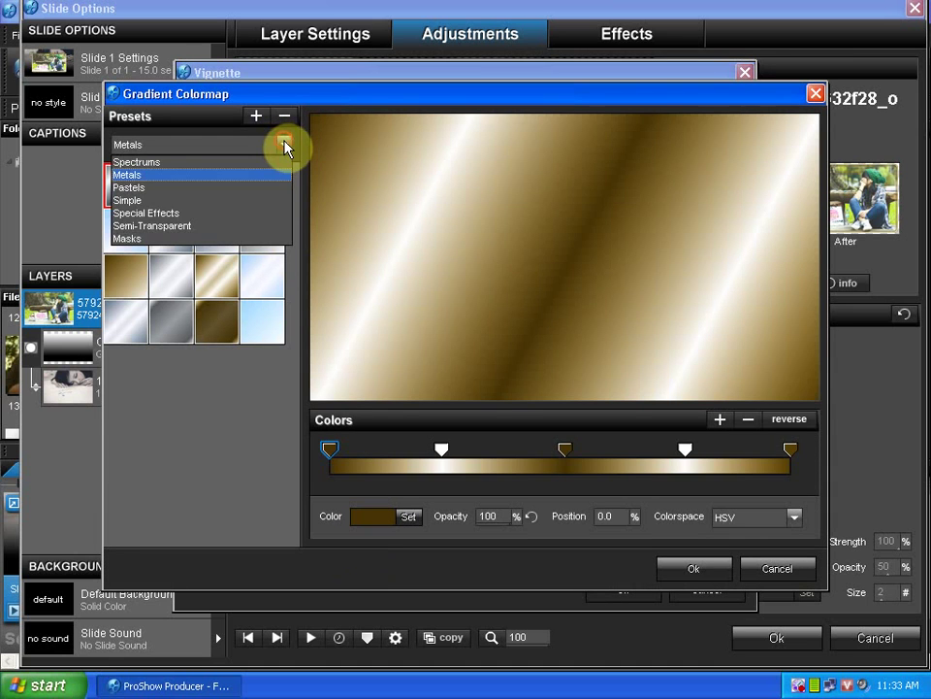
left_click(283, 145)
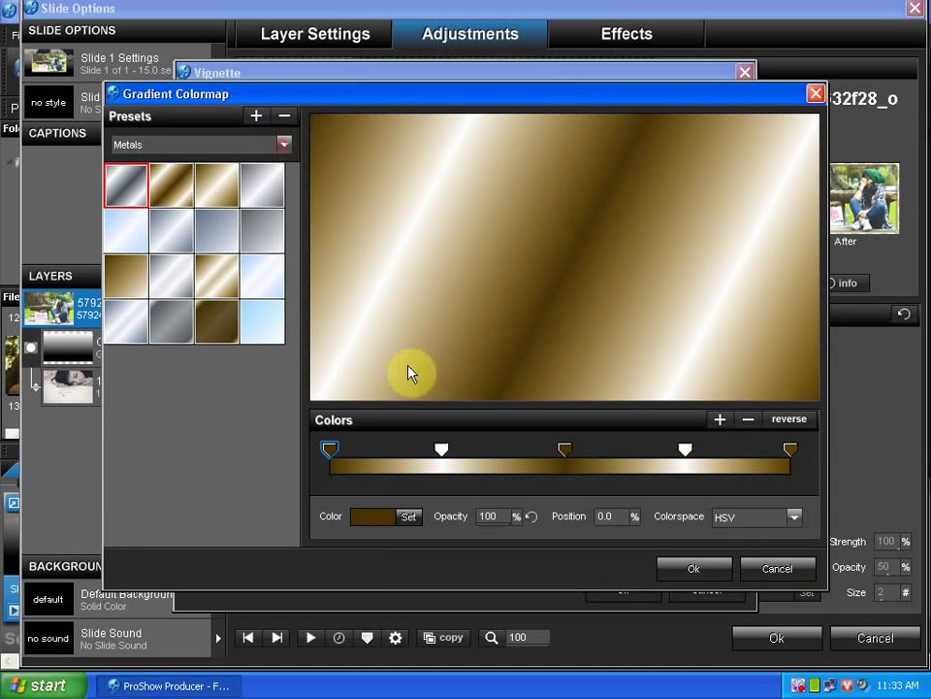
left_click(720, 565)
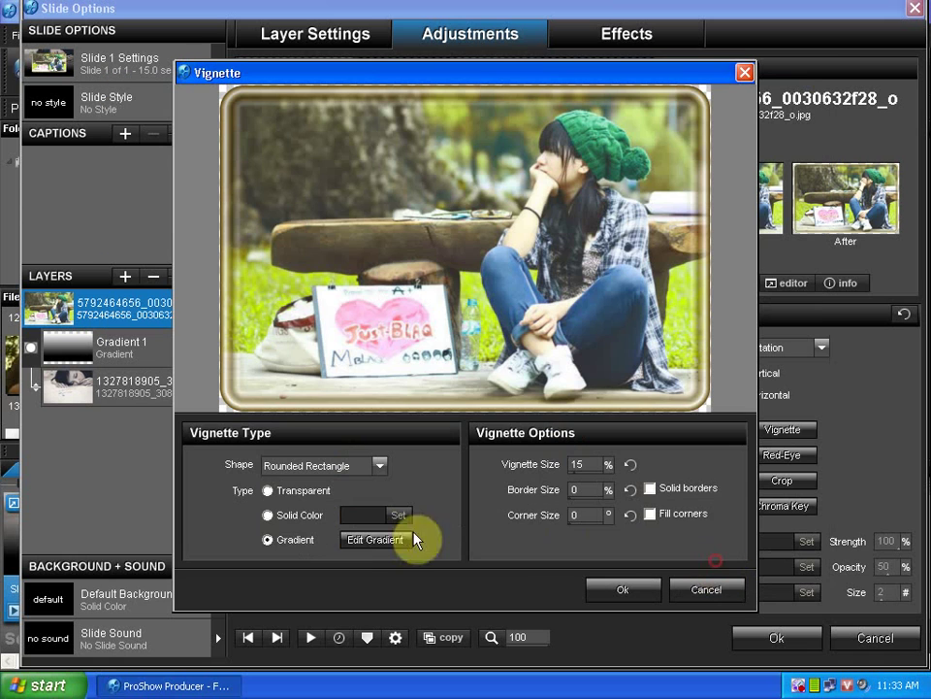
Set the front photo's vignette type to Transparent with a vignette size of 25% and confirm the vignette.
left_click(268, 491)
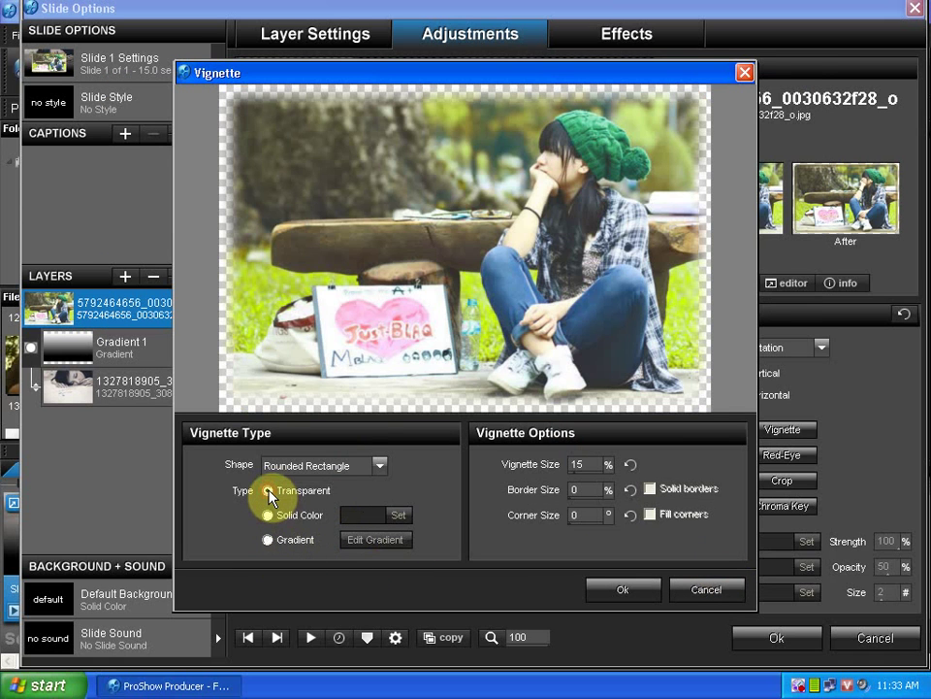
left_click(586, 466)
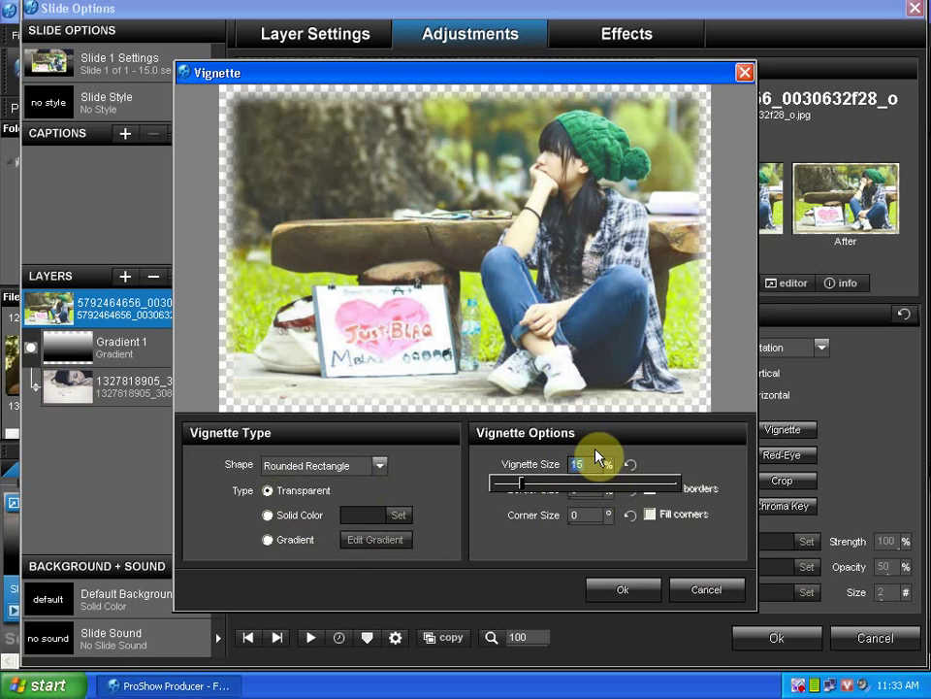
type("30")
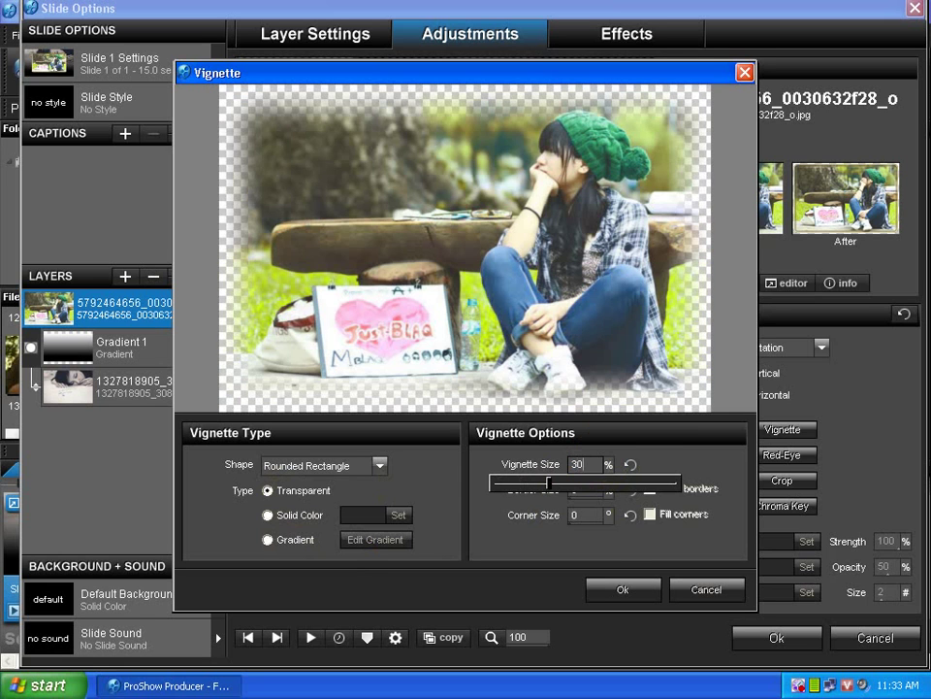
double_click(593, 463)
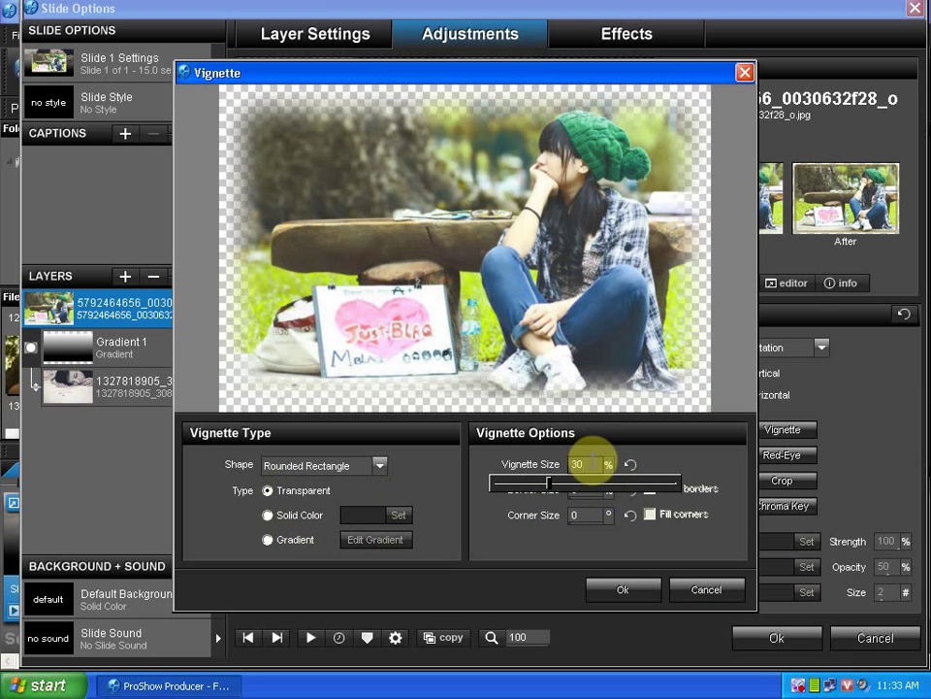
key("BackSpace")
type("20")
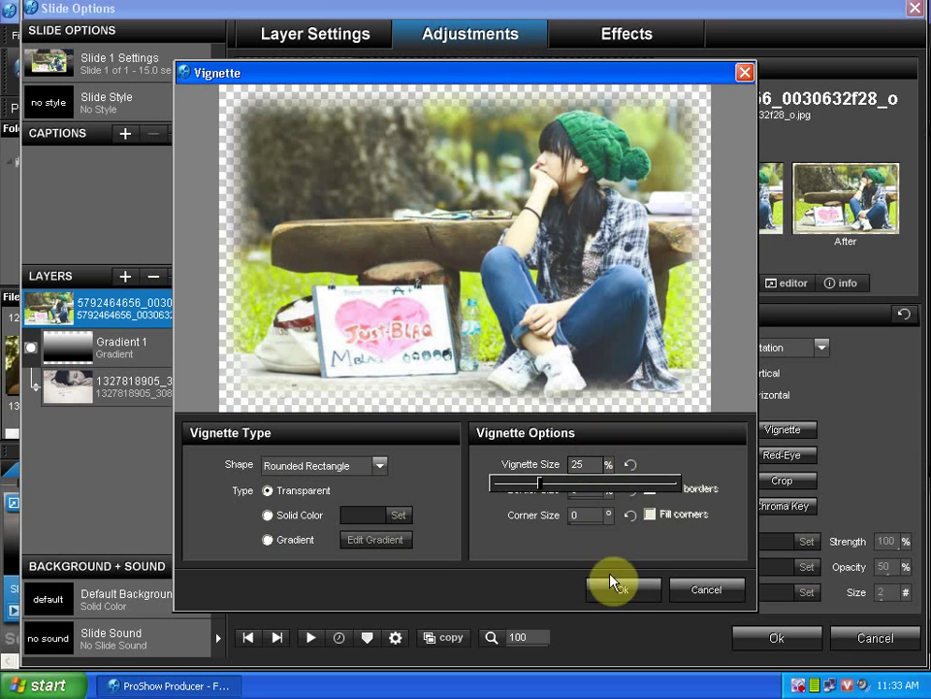
left_click(617, 588)
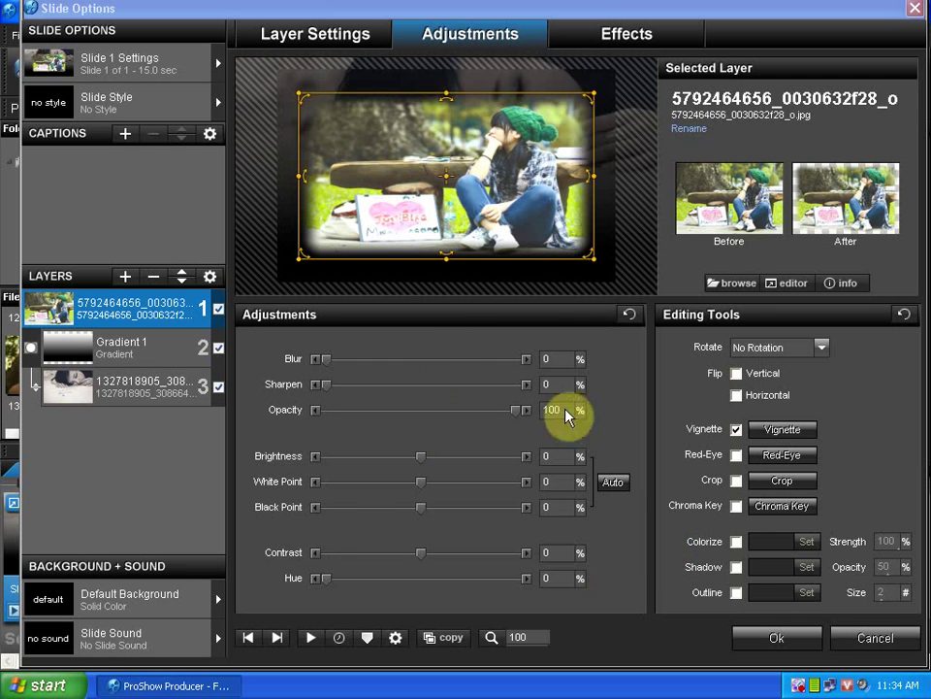
Recheck the vignette settings, turn on a white size 2 outline for the front photo layer, and apply the slide options.
left_click(757, 430)
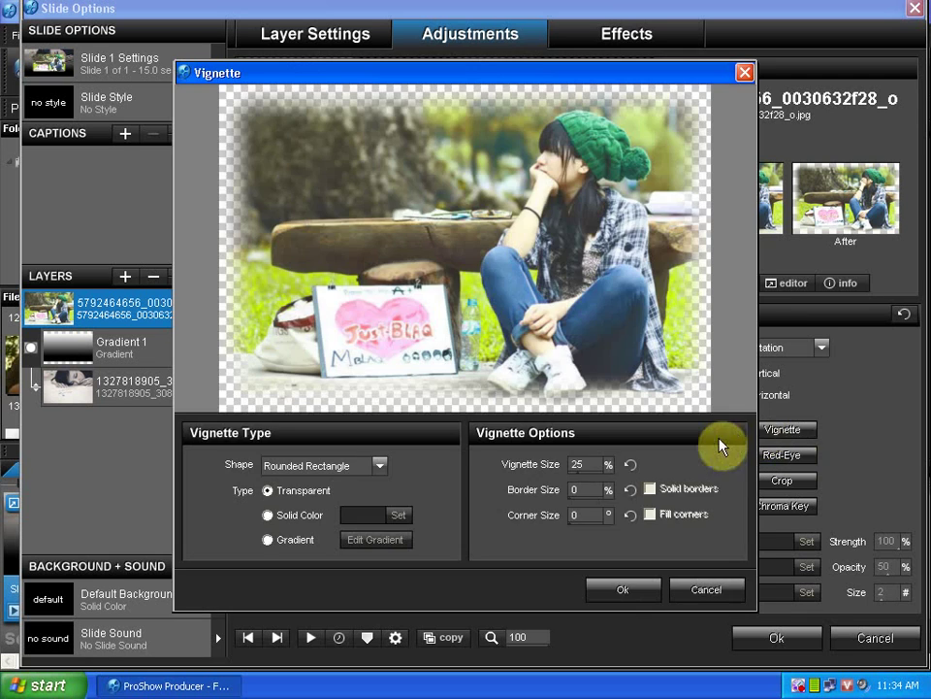
left_click(596, 601)
left_click(737, 593)
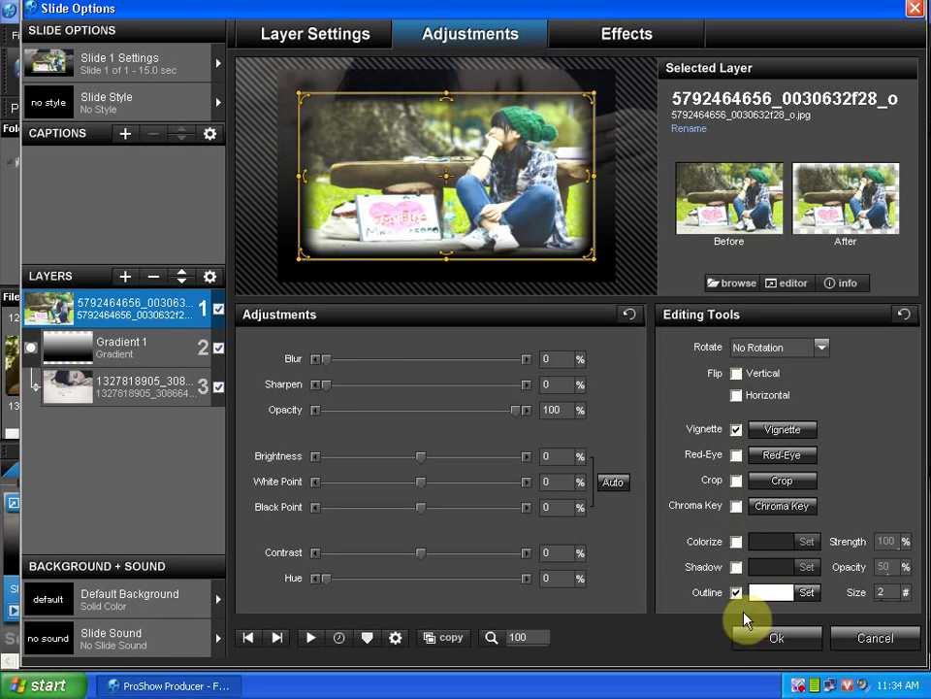
left_click(758, 638)
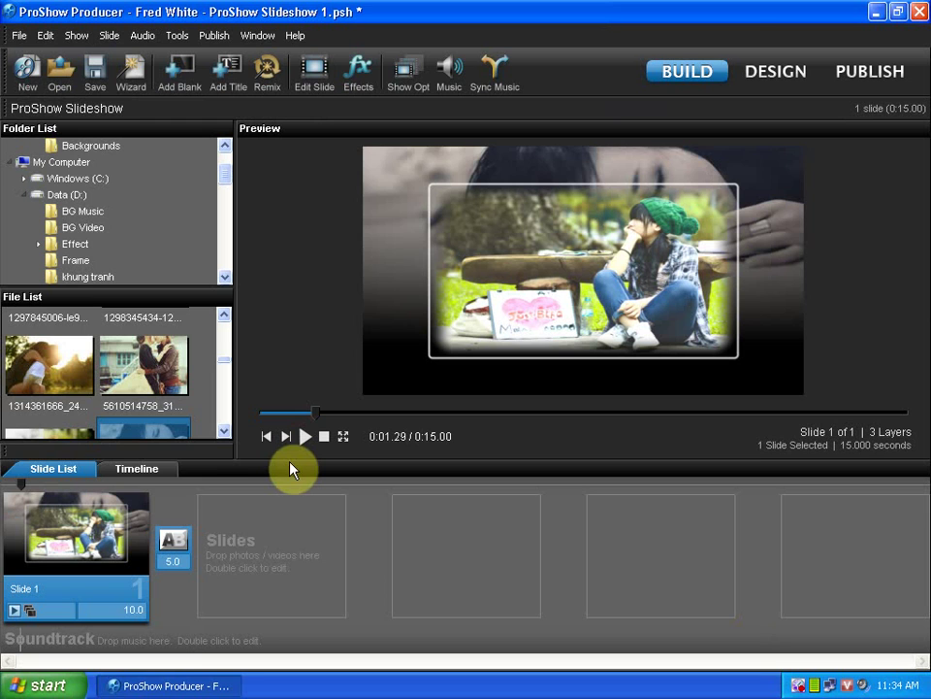
Turn off both the vignette and the outline of the front photo layer and apply the slide options.
double_click(115, 529)
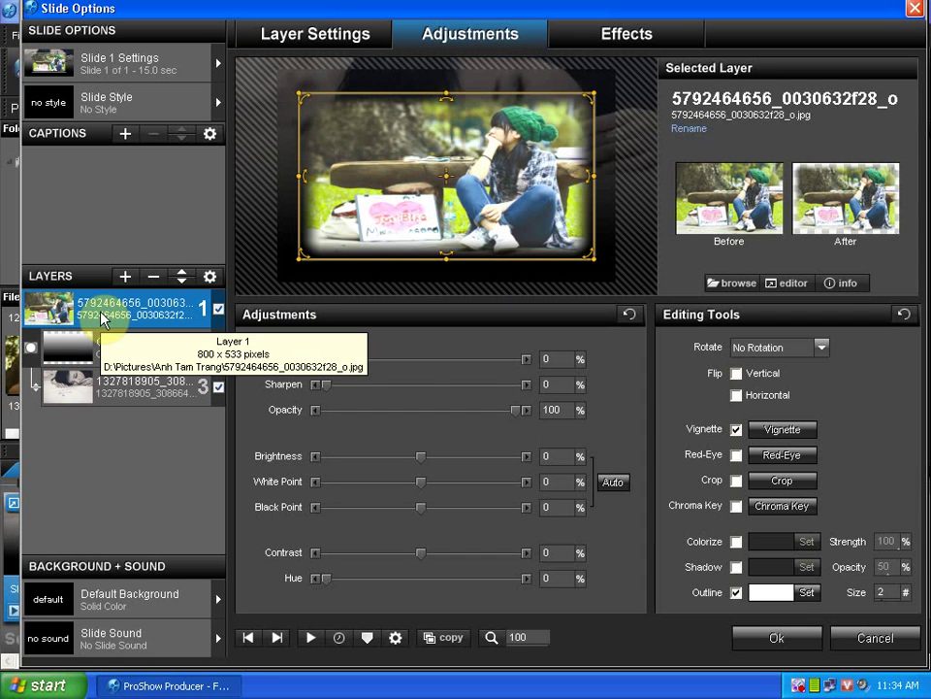
left_click(736, 429)
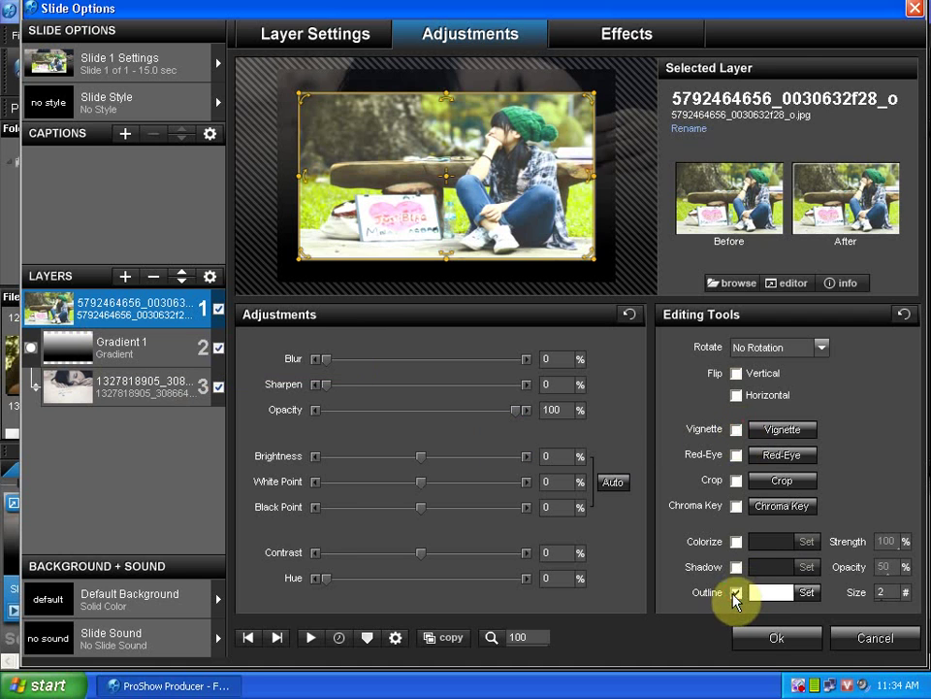
left_click(767, 635)
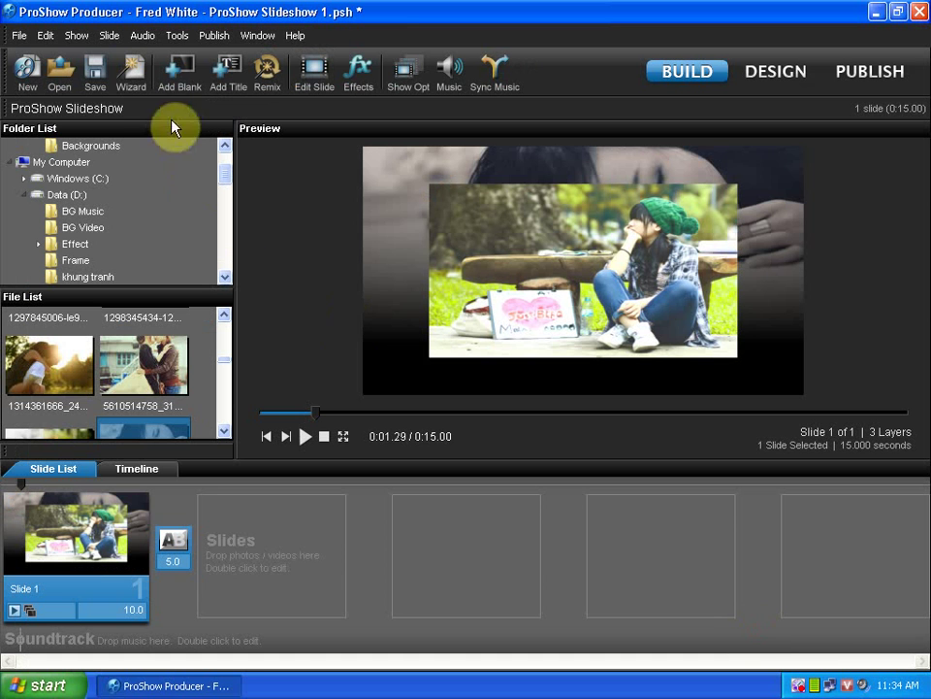
Reopen the slide's options, duplicate the front photo layer, and select the lower copy.
double_click(27, 505)
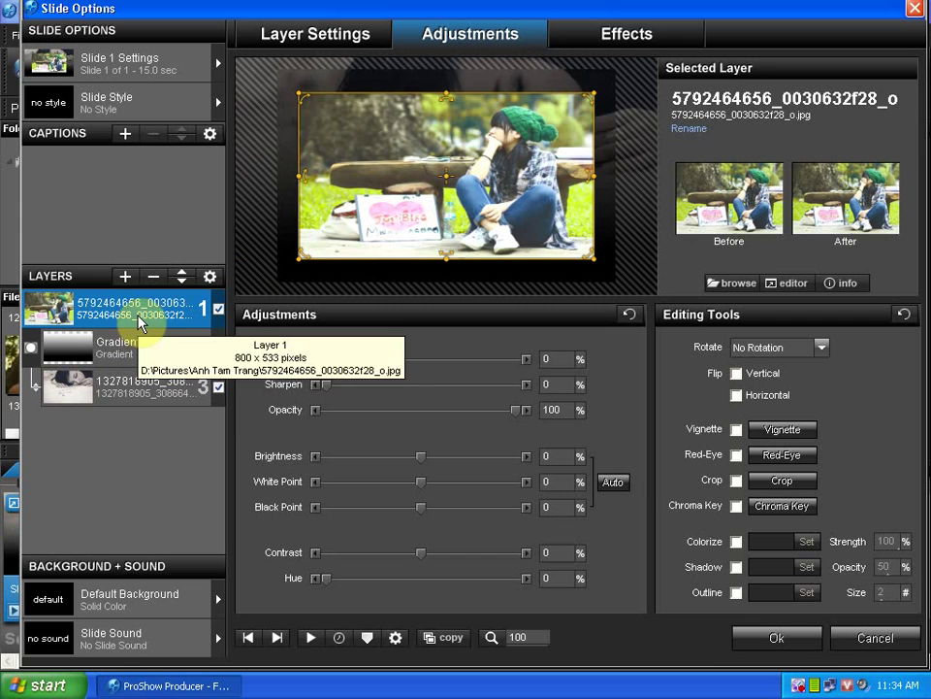
right_click(143, 327)
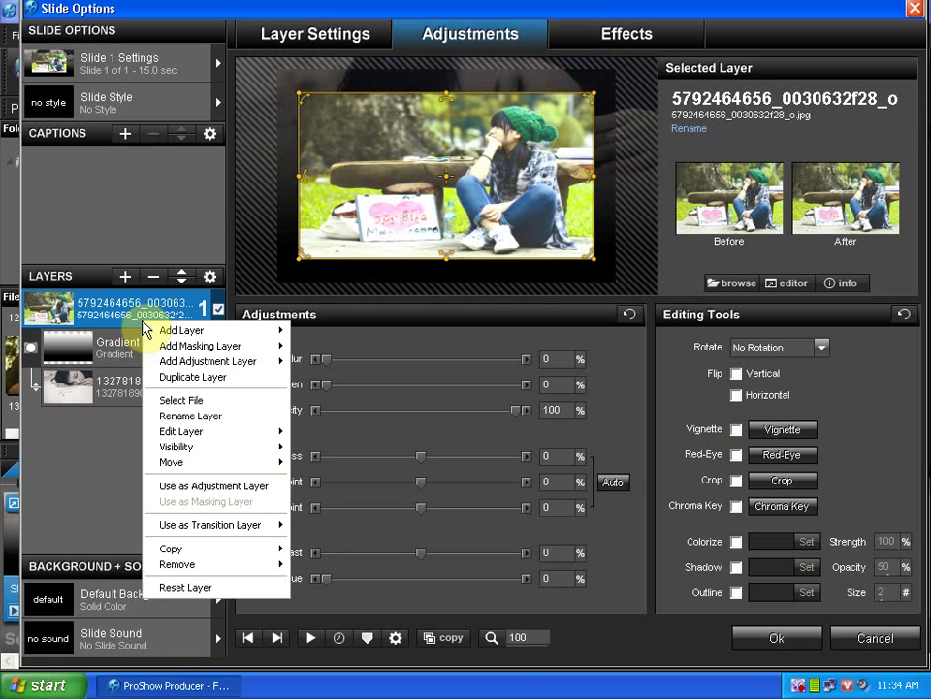
left_click(184, 379)
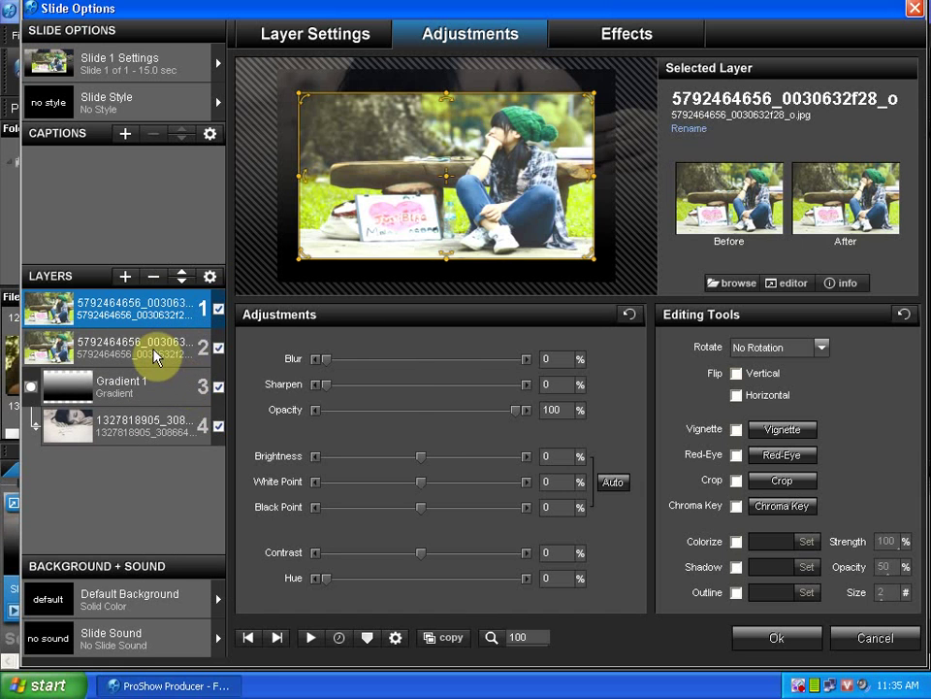
mouse_move(155, 357)
left_mouse_down()
mouse_move(151, 312)
mouse_move(149, 345)
left_mouse_up()
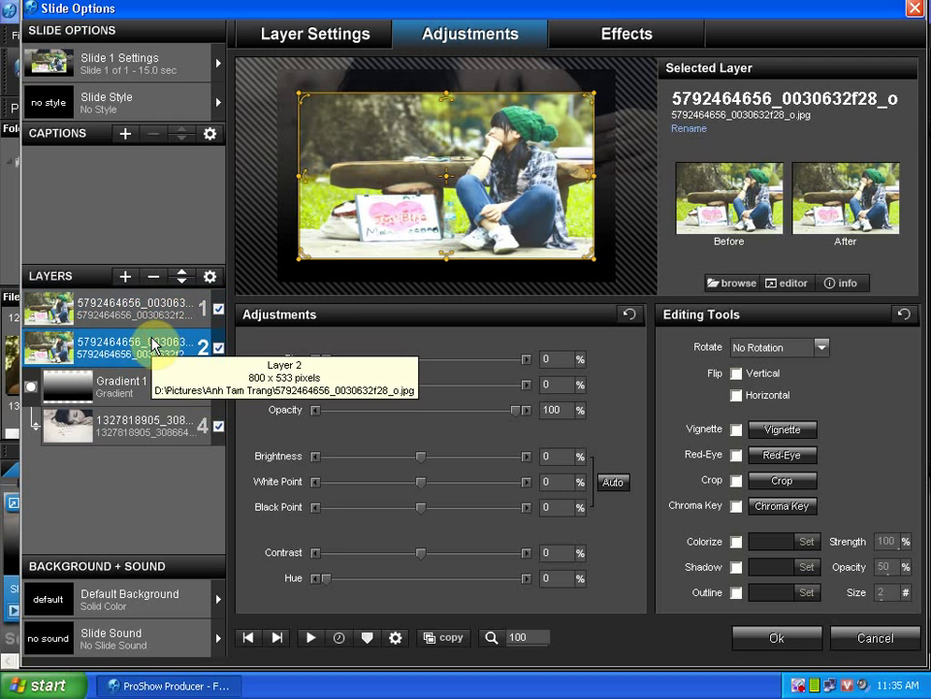
Open the motion effects and compare the settings of the two identical photo layers.
left_click(630, 37)
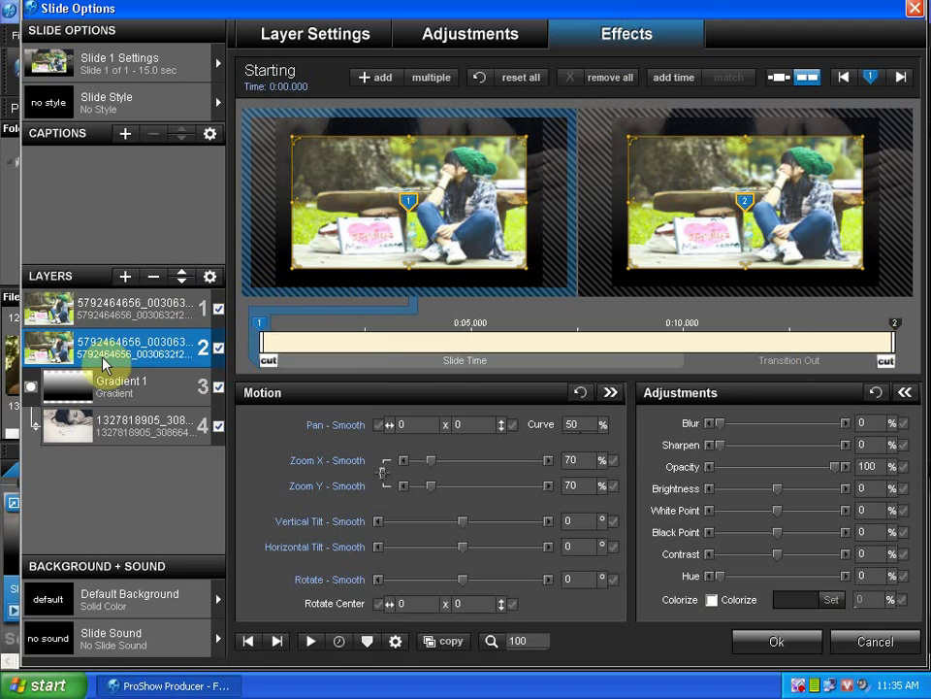
left_click(132, 309)
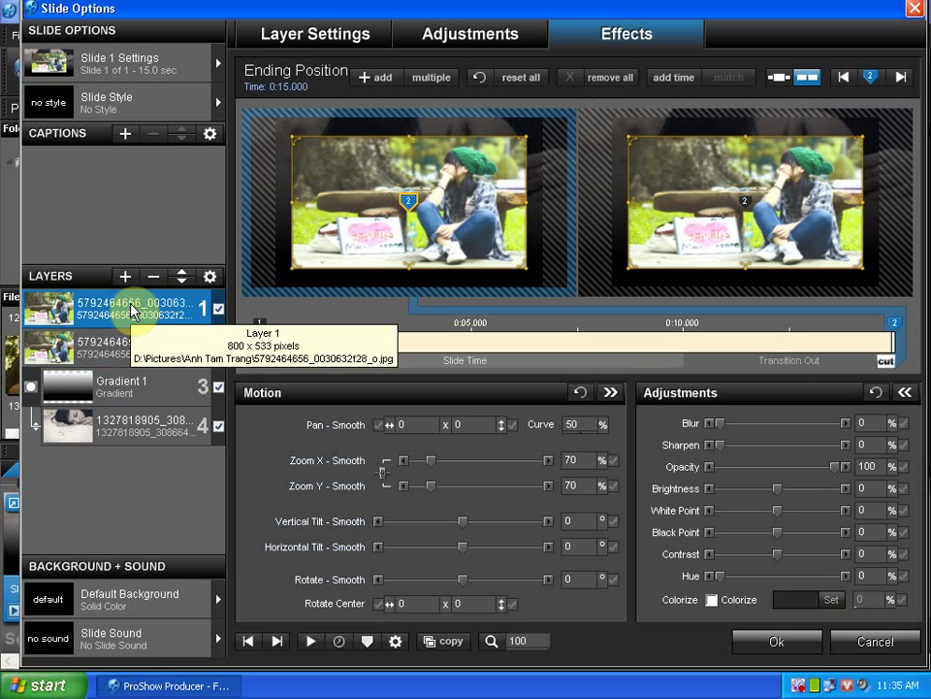
left_click(161, 353)
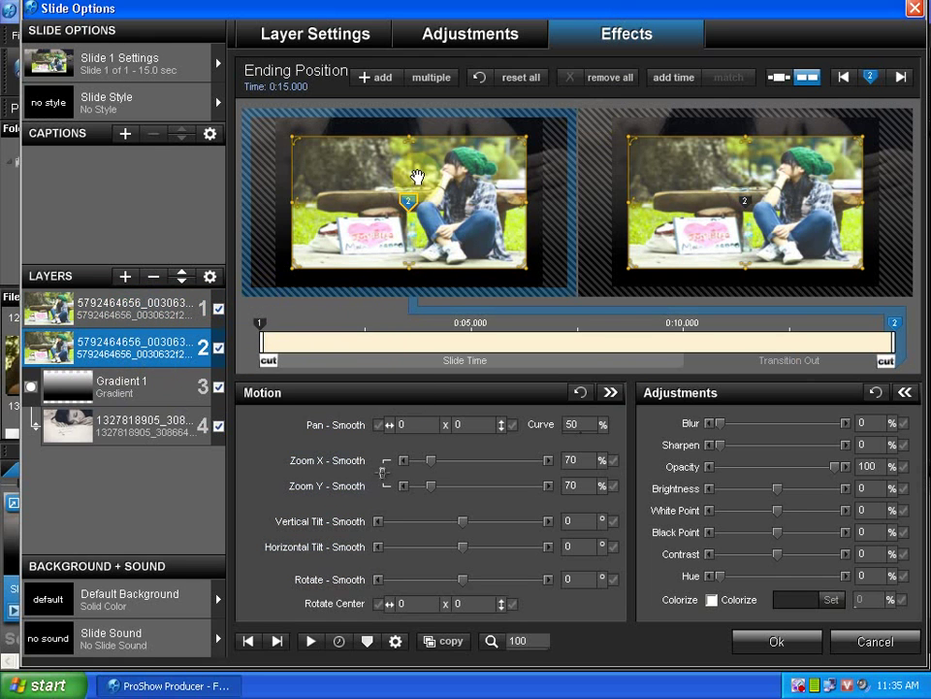
left_click(113, 311)
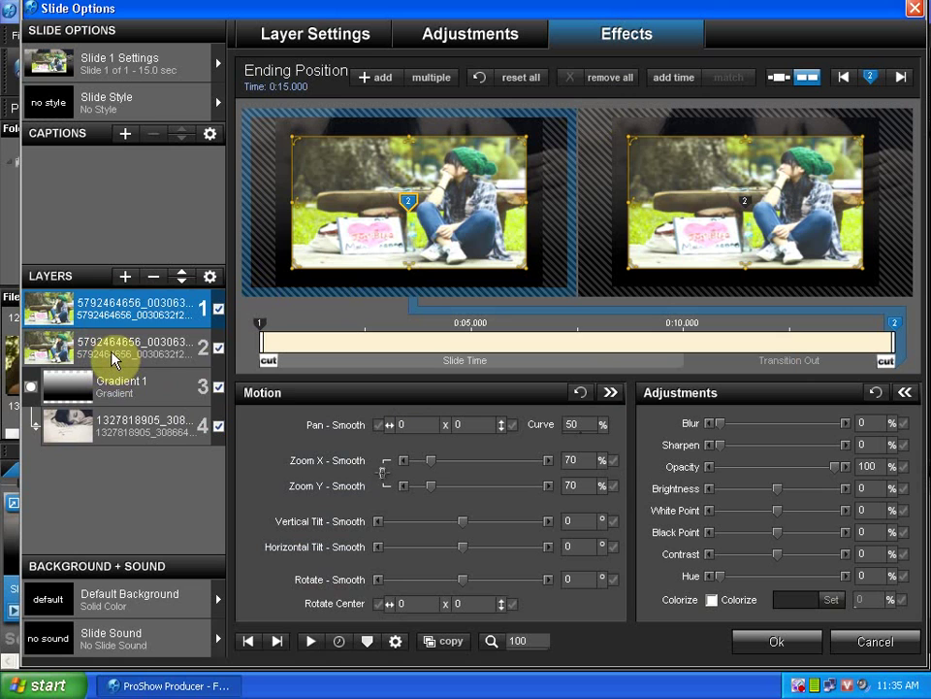
left_click(113, 355)
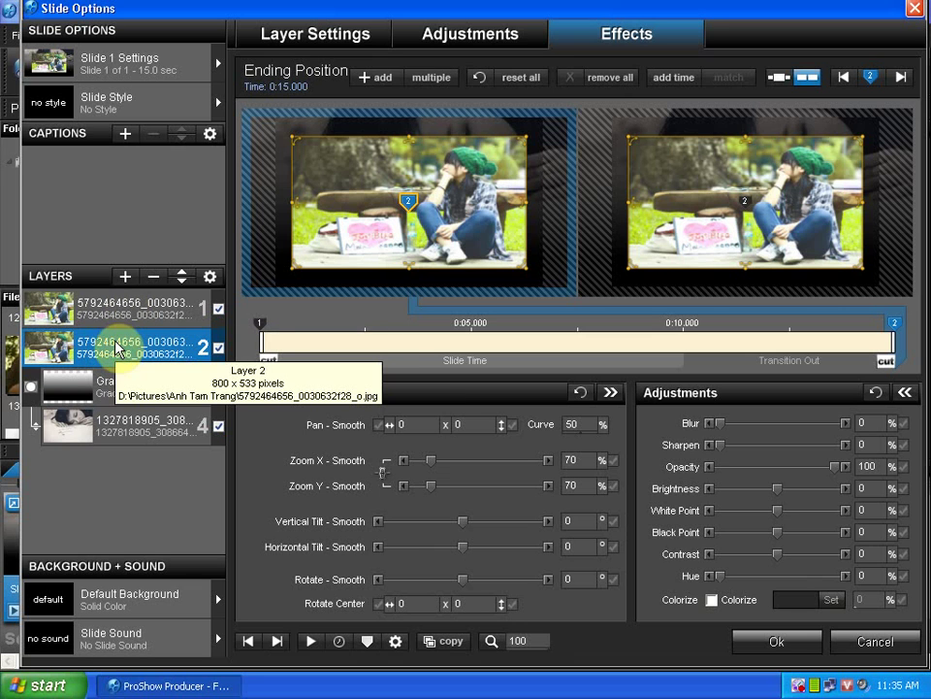
Unlock X and Y zooming on the top photo layer and set its starting keyframe to Zoom X 64% and Zoom Y 60%.
left_click(171, 307)
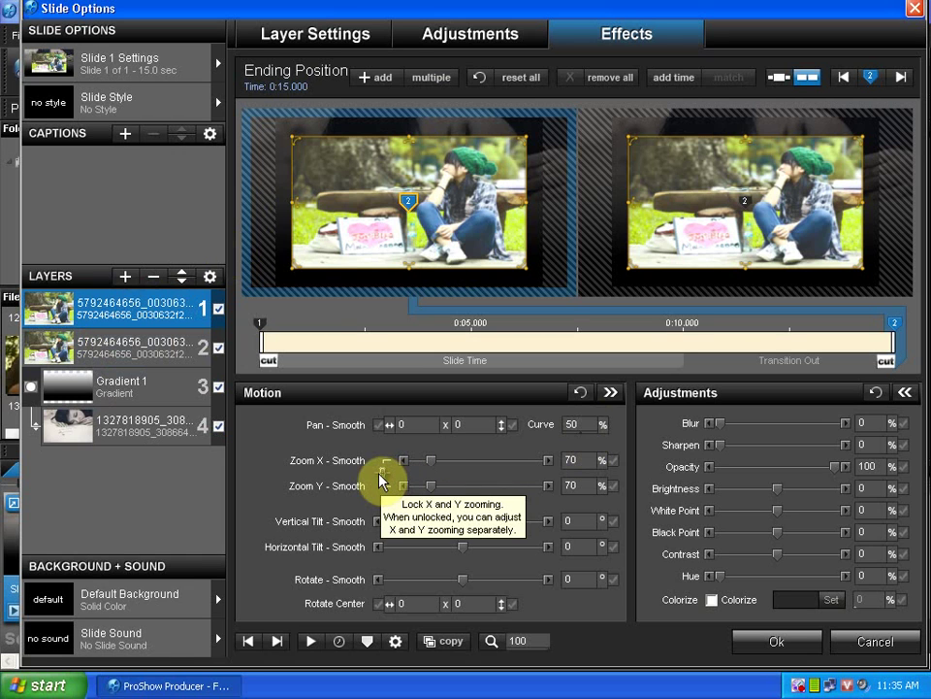
left_click(571, 460)
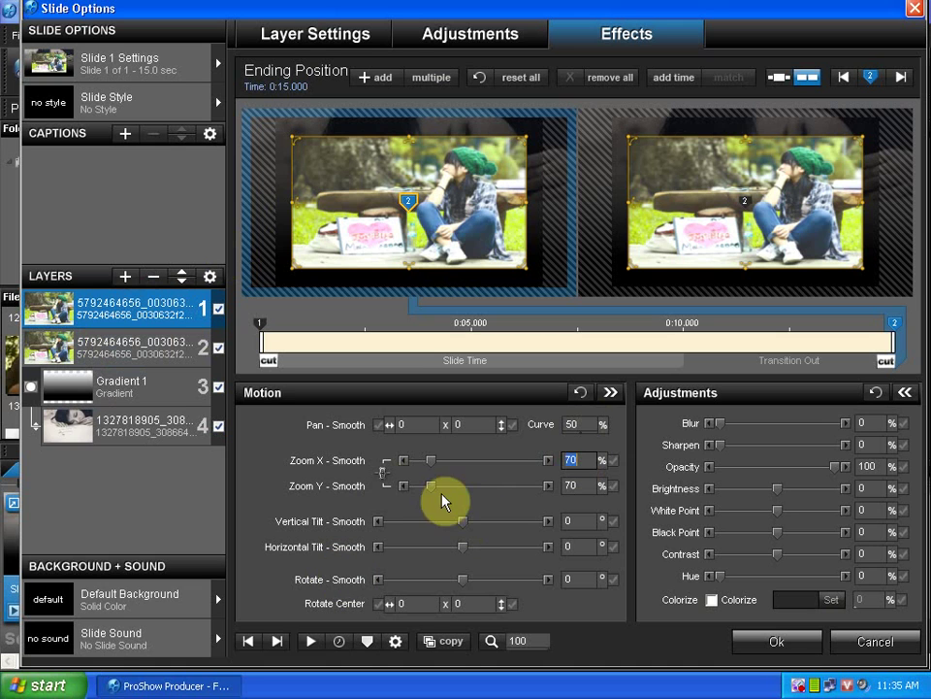
left_click(383, 473)
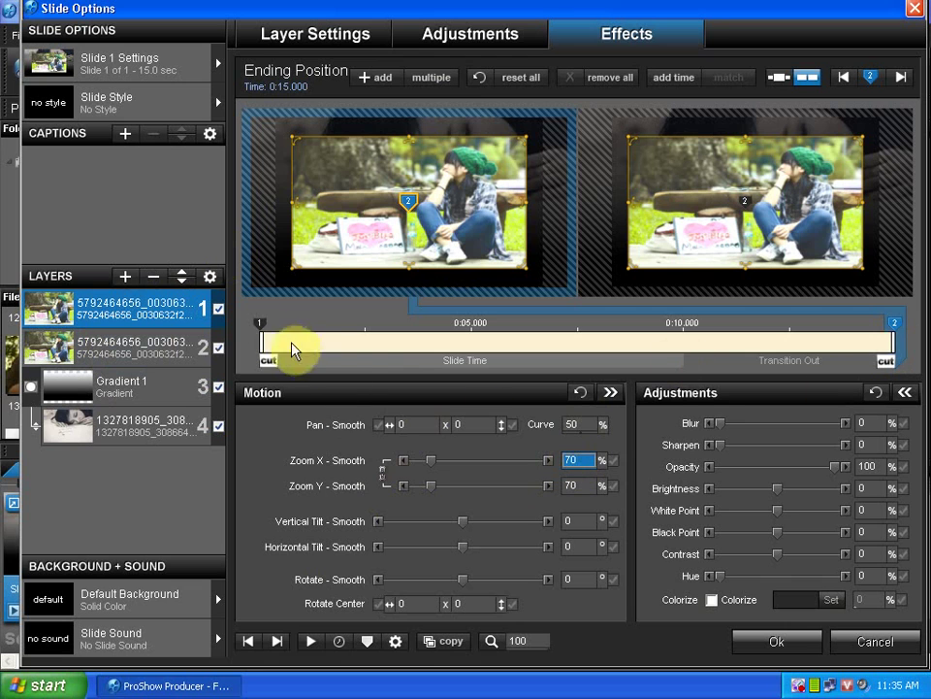
left_click(260, 324)
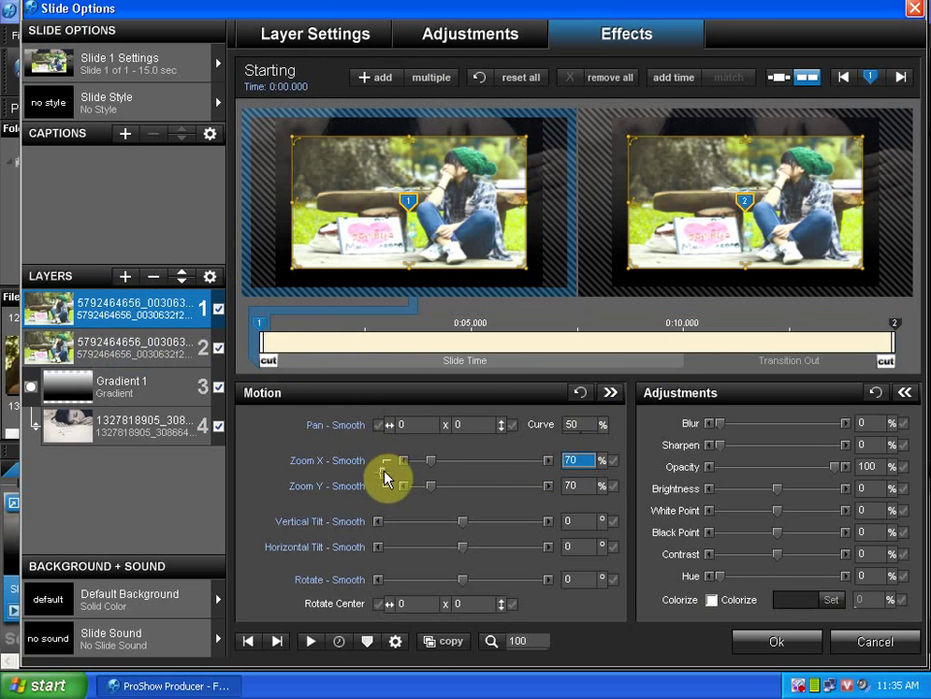
left_click(580, 461)
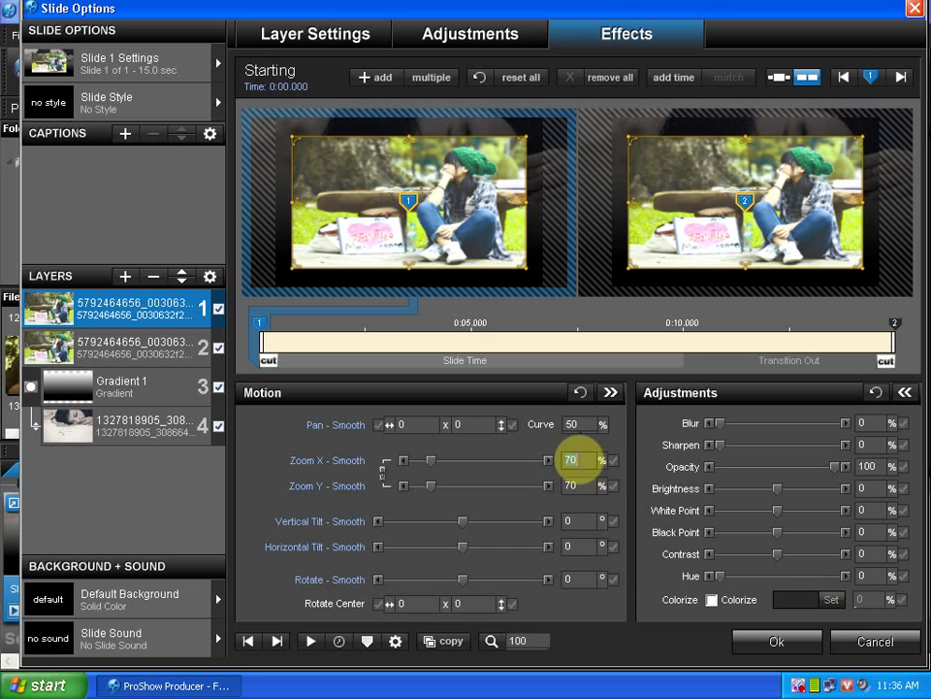
type("64")
left_click(579, 485)
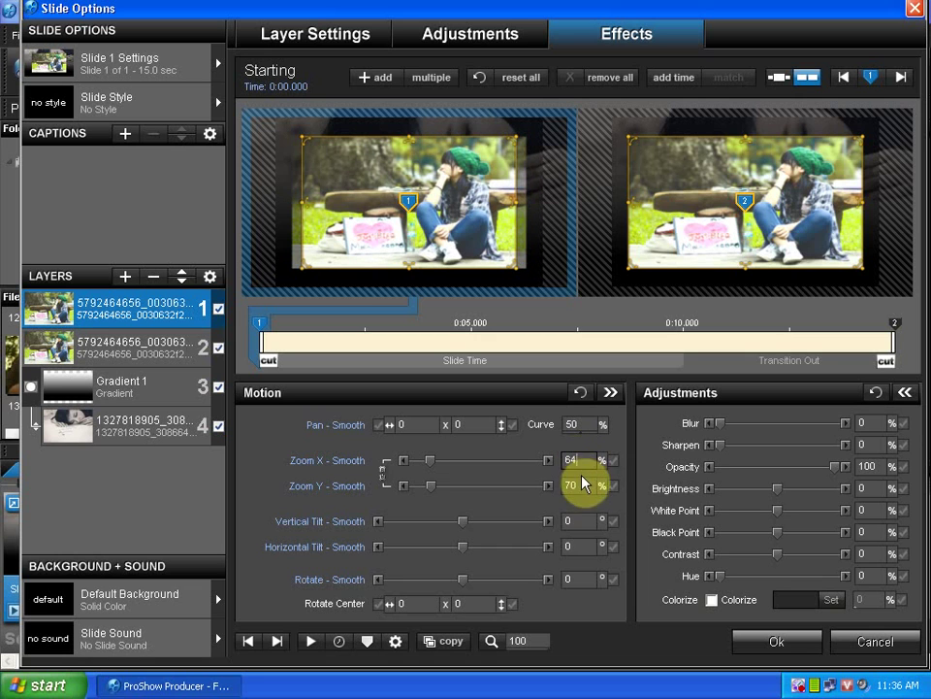
type("60")
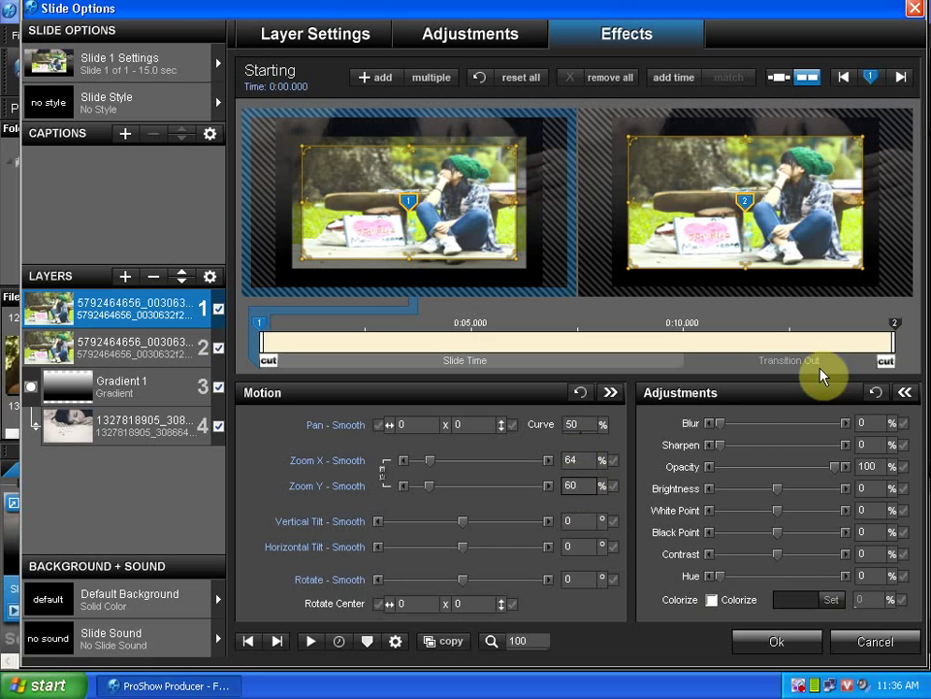
Set Zoom X to 64% at the top photo layer's ending keyframe and check it against the starting keyframe.
left_click(897, 323)
left_click(572, 459)
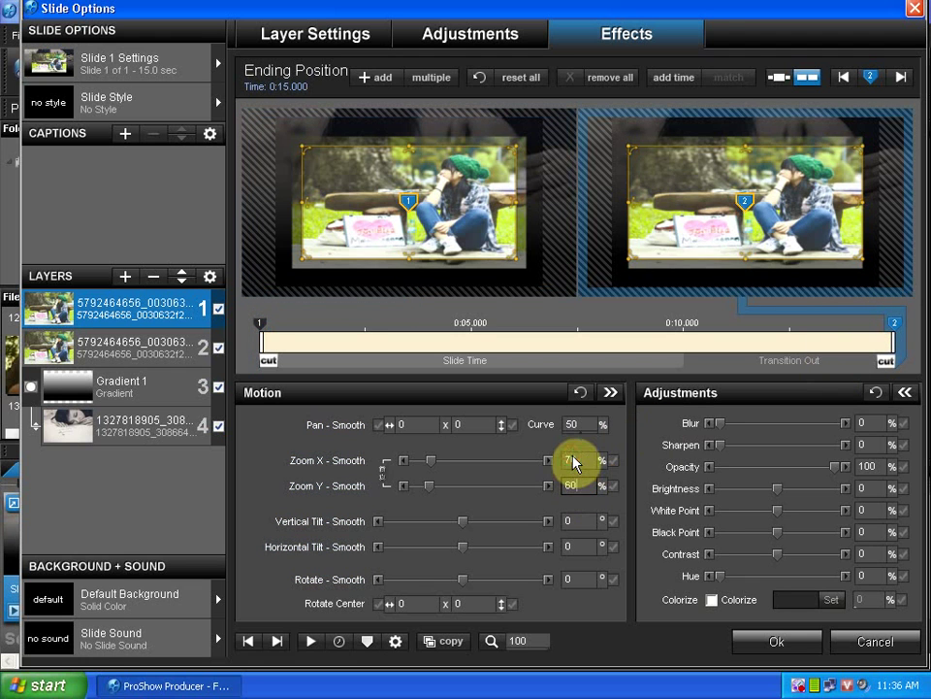
type("64")
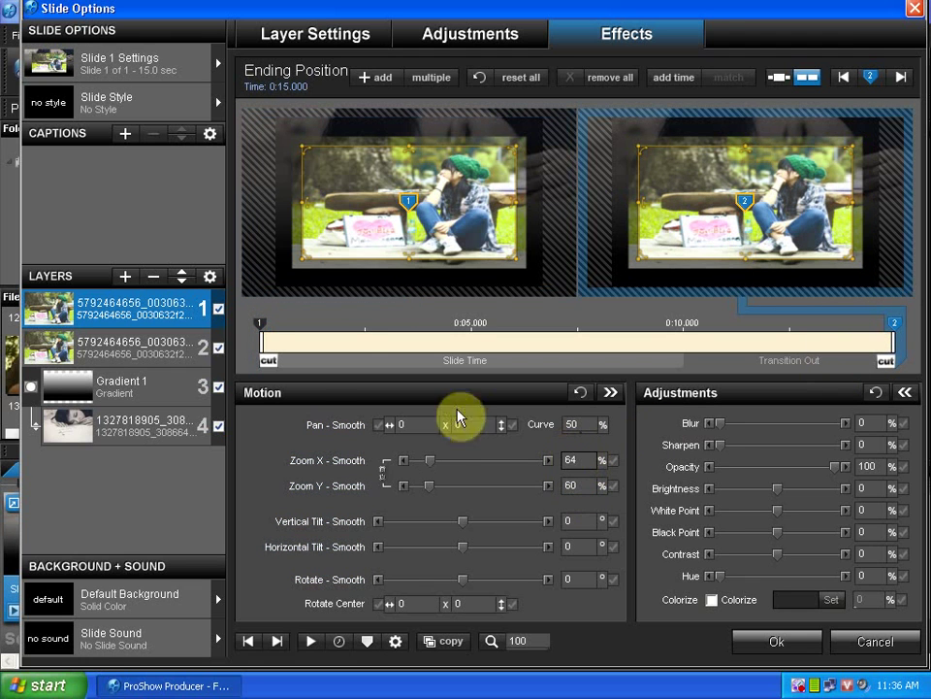
left_click(260, 324)
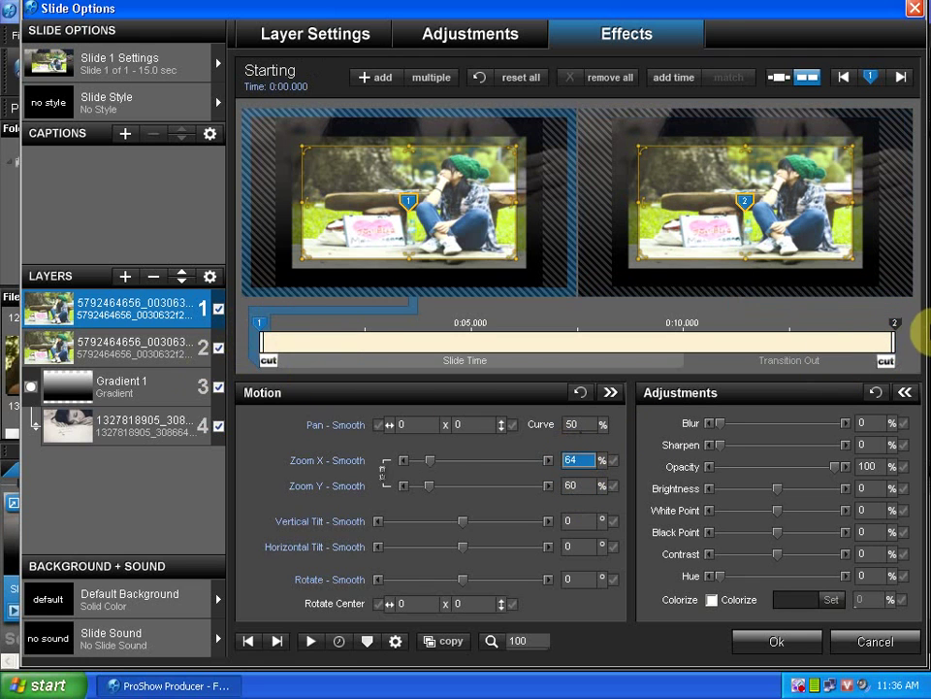
left_click(893, 324)
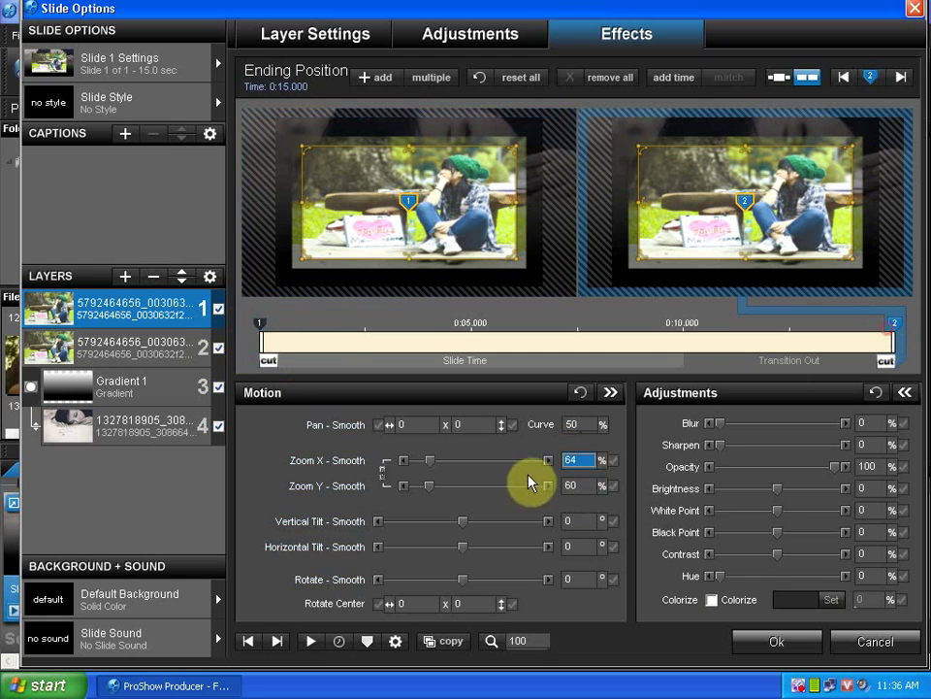
left_click(262, 325)
left_click(894, 330)
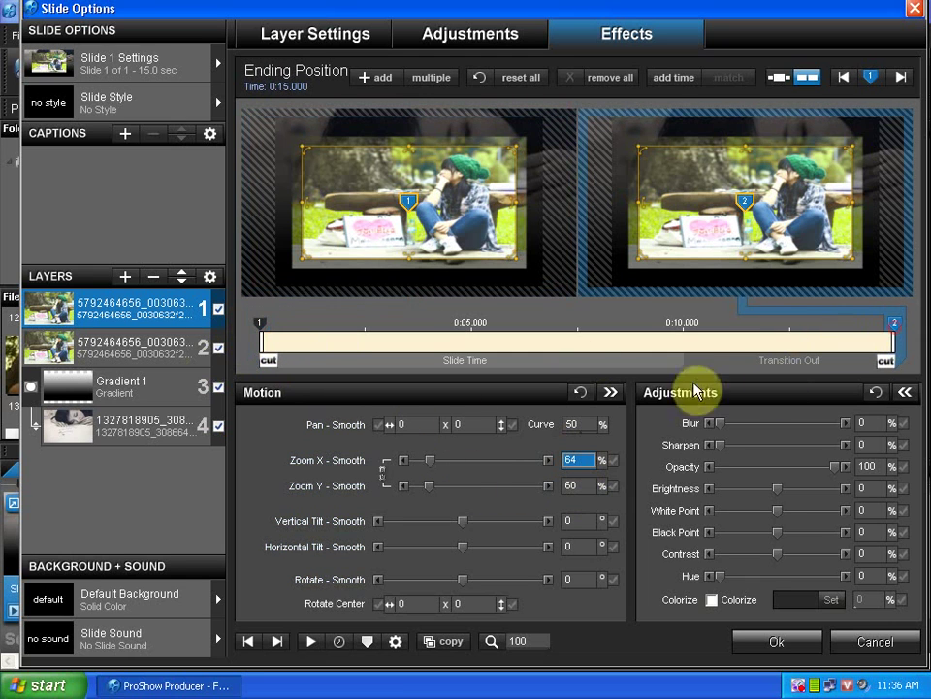
Check the zoom values of both photo copies and apply the slide options.
left_click(91, 346)
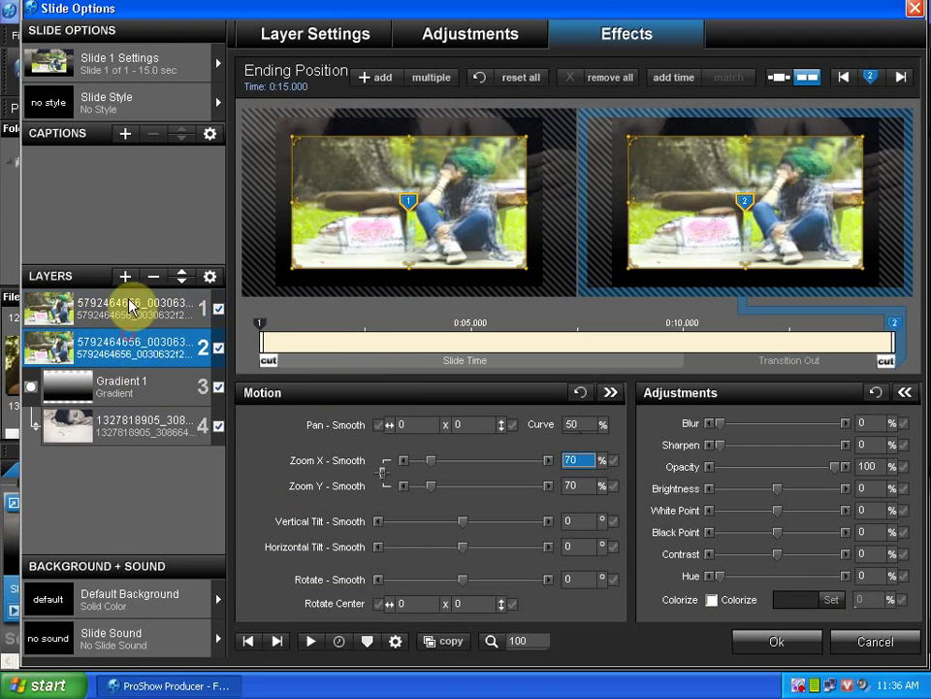
left_click(131, 307)
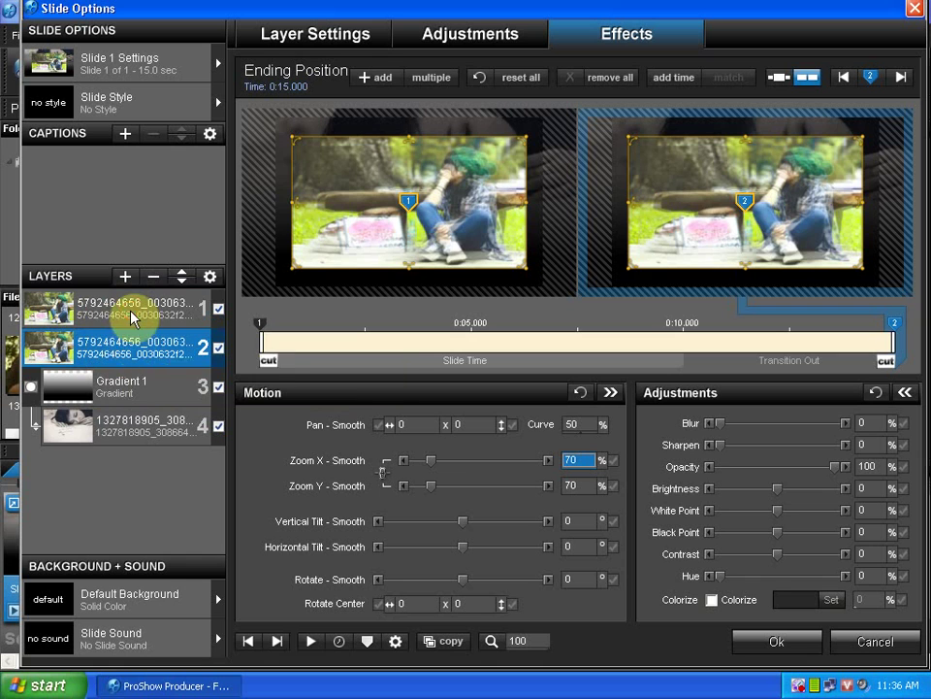
left_click(581, 462)
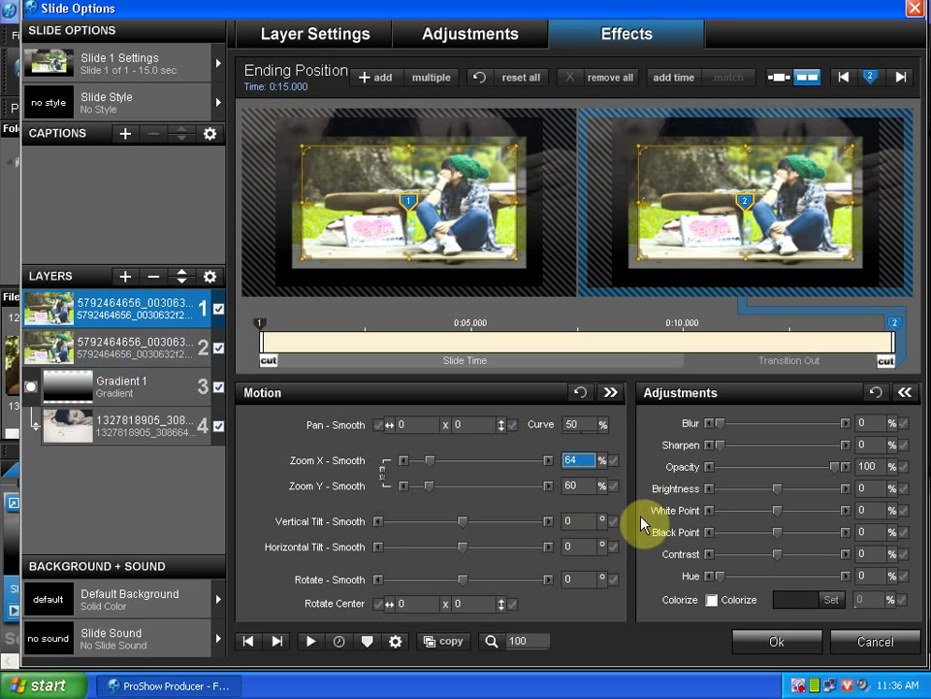
left_click(802, 687)
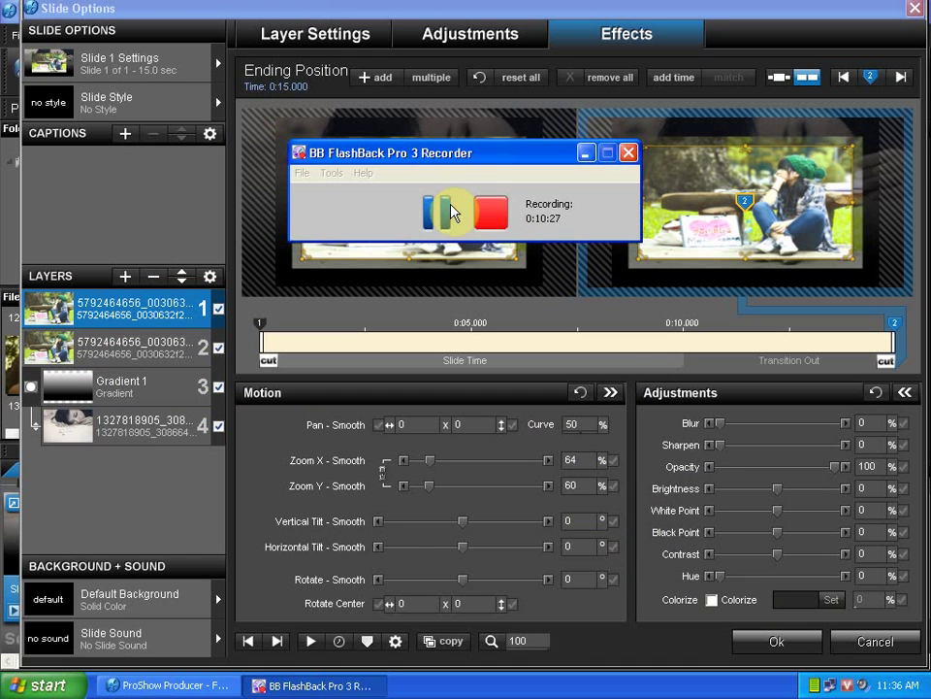
left_click(585, 153)
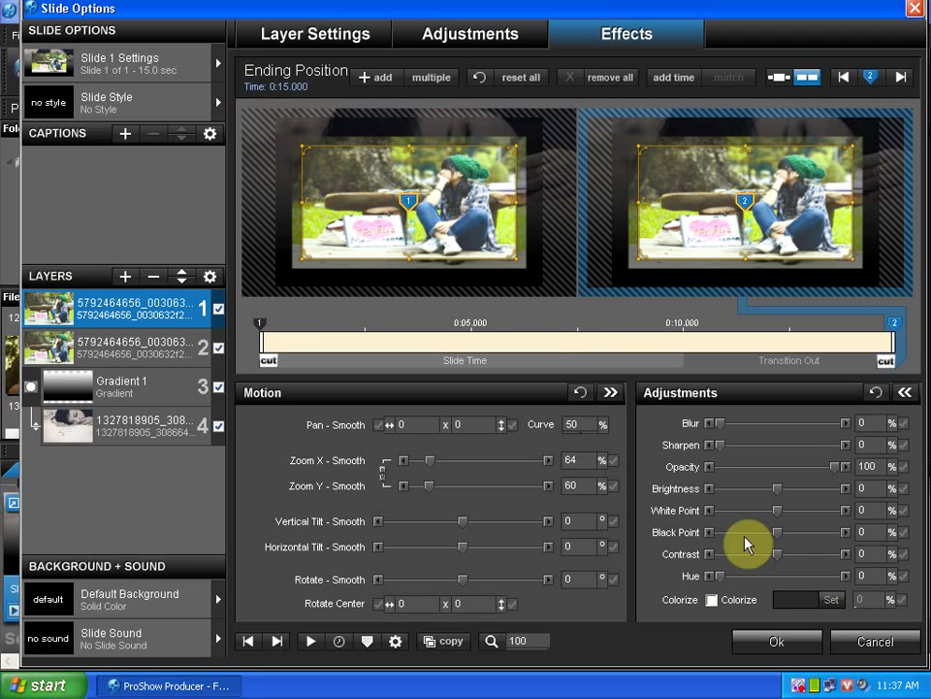
left_click(773, 641)
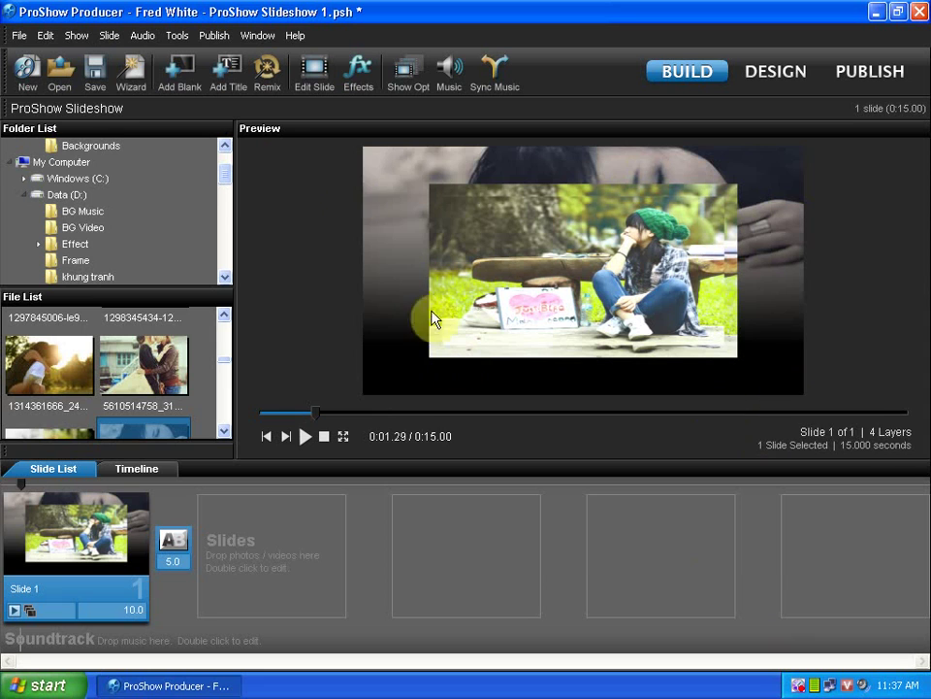
Reopen the slide options, toggle the X and Y zoom lock on the top photo layer, and set its starting Zoom Y to 60%.
double_click(137, 527)
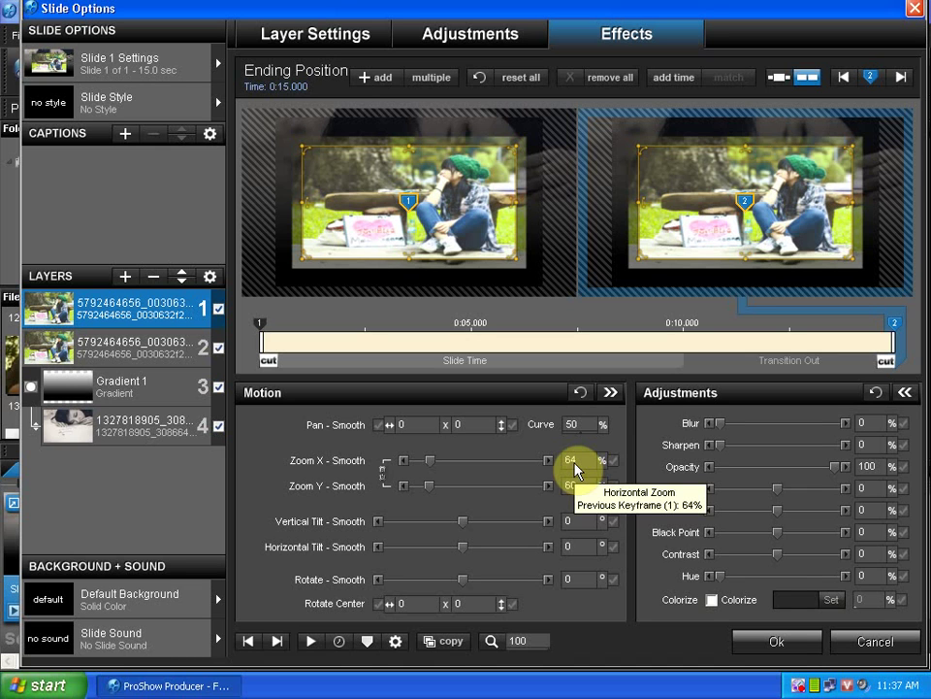
left_click(383, 474)
left_click(261, 318)
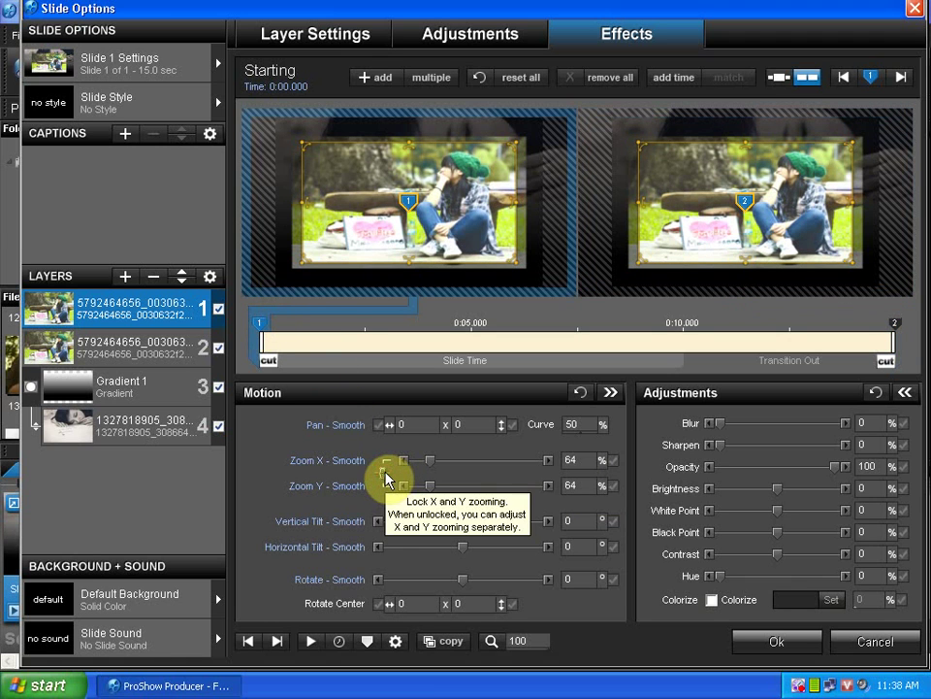
left_click(570, 460)
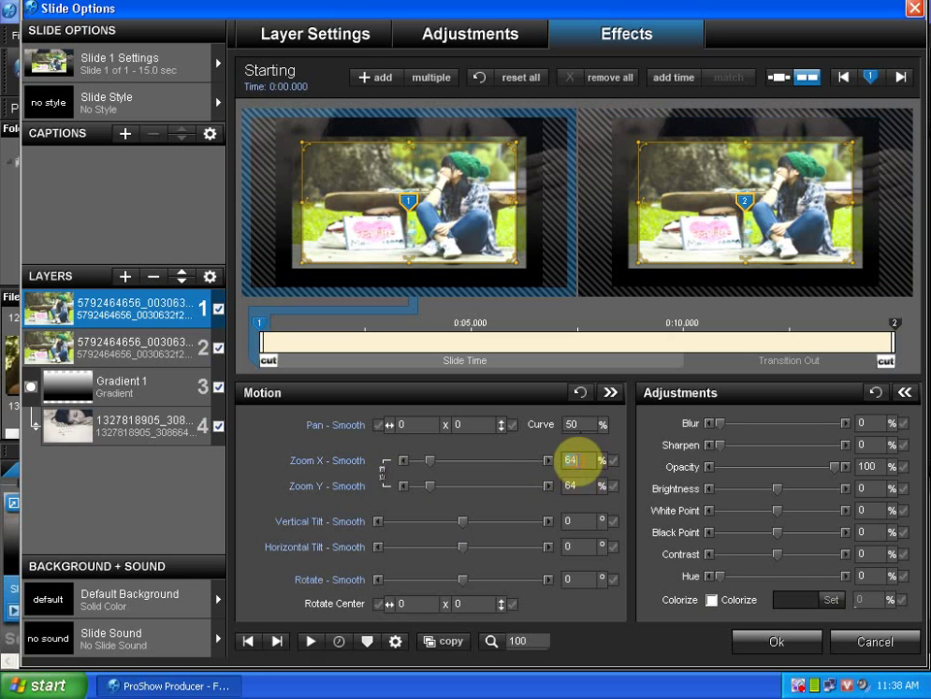
left_click(571, 485)
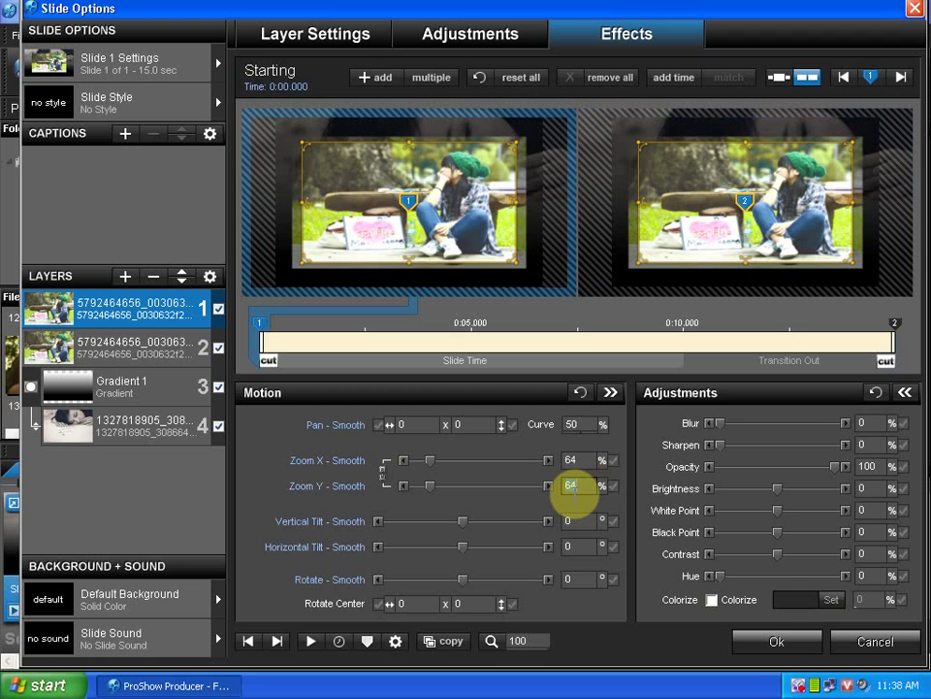
type("60")
left_click(570, 460)
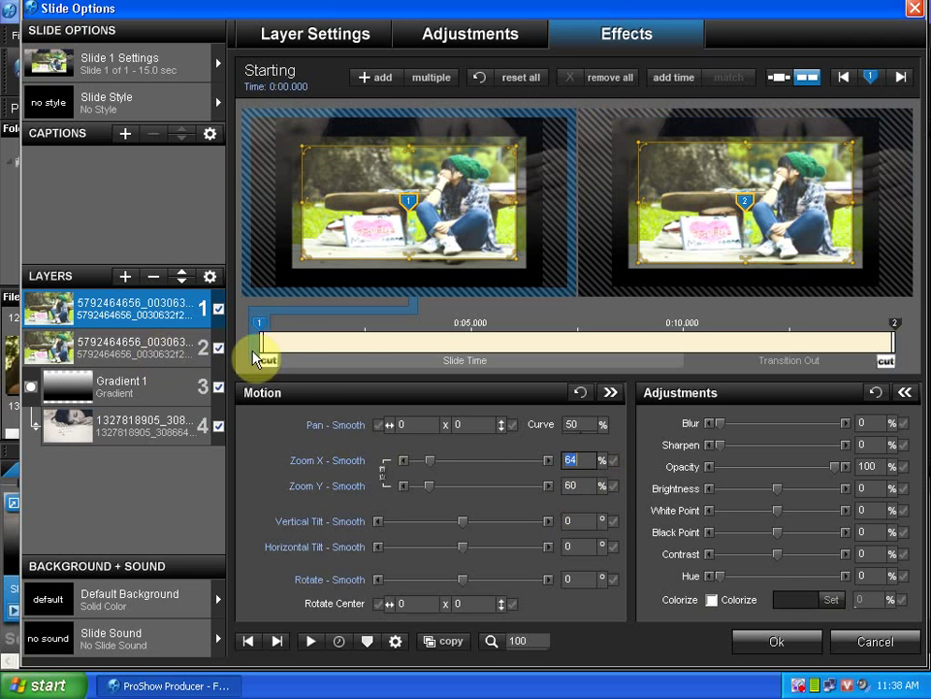
Compare the starting zoom of both photo copies and unlock X and Y zooming at the top copy's ending keyframe.
left_click(130, 348)
left_click(133, 325)
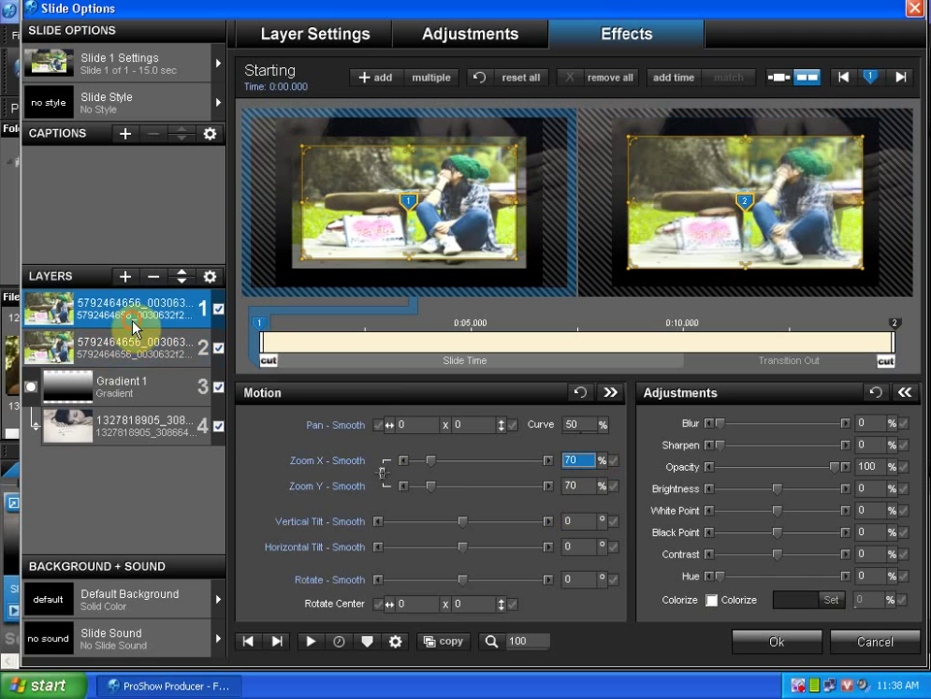
left_click(576, 485)
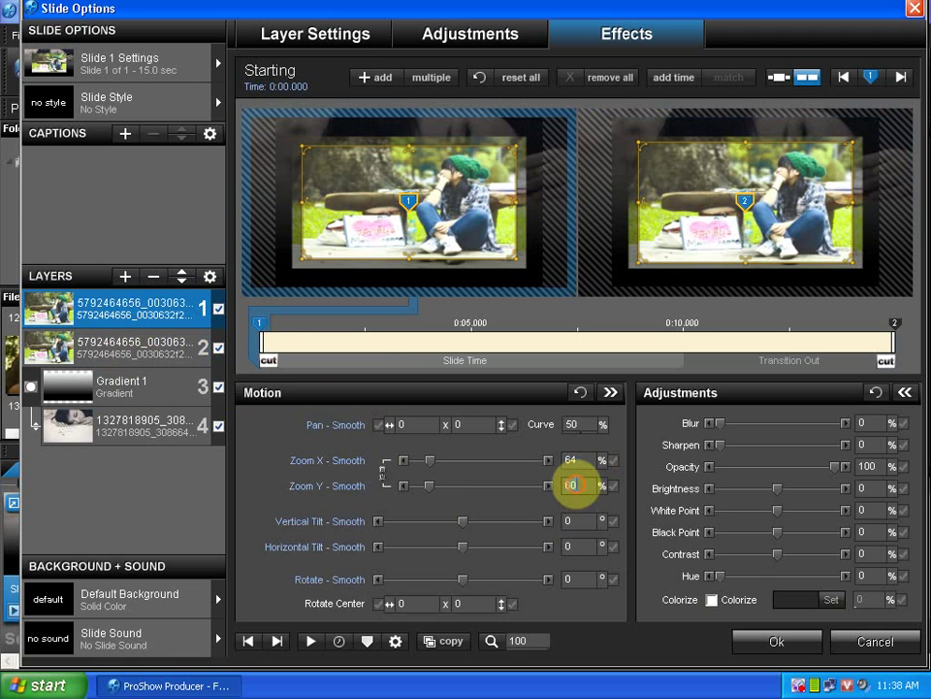
double_click(576, 485)
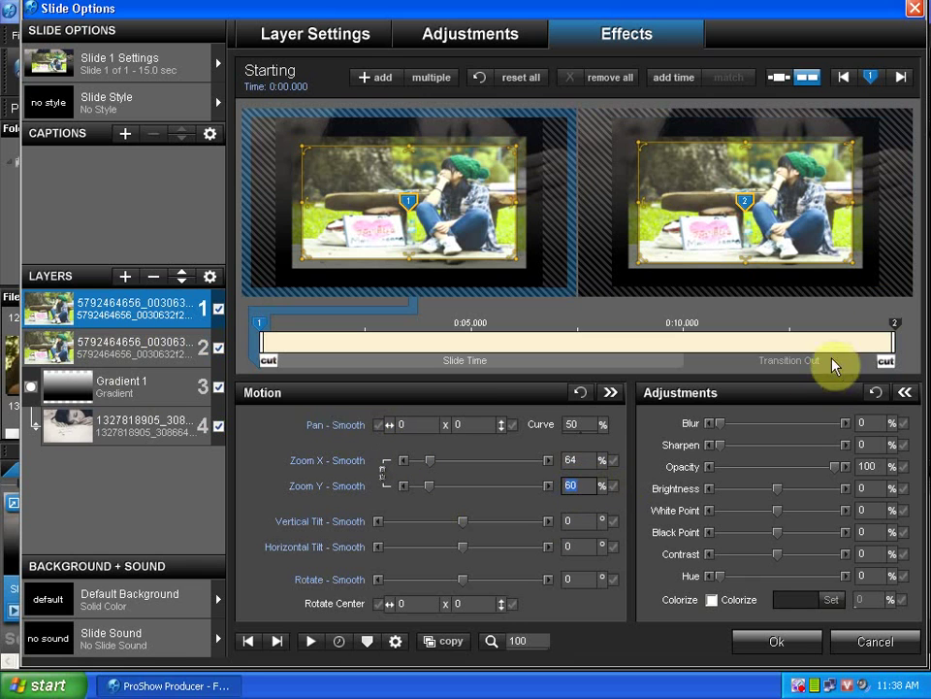
left_click(895, 322)
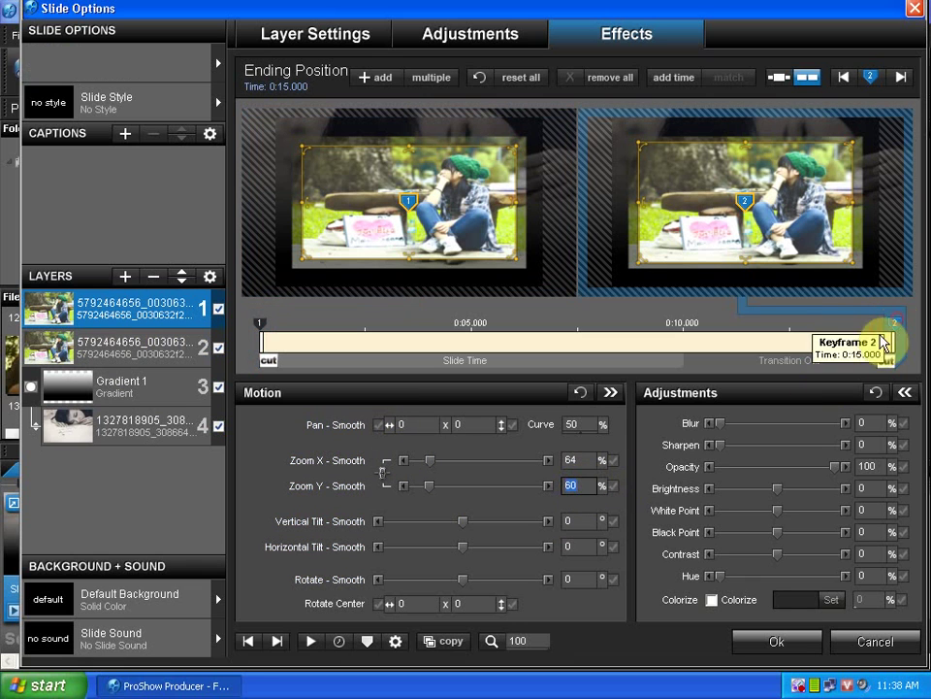
left_click(384, 474)
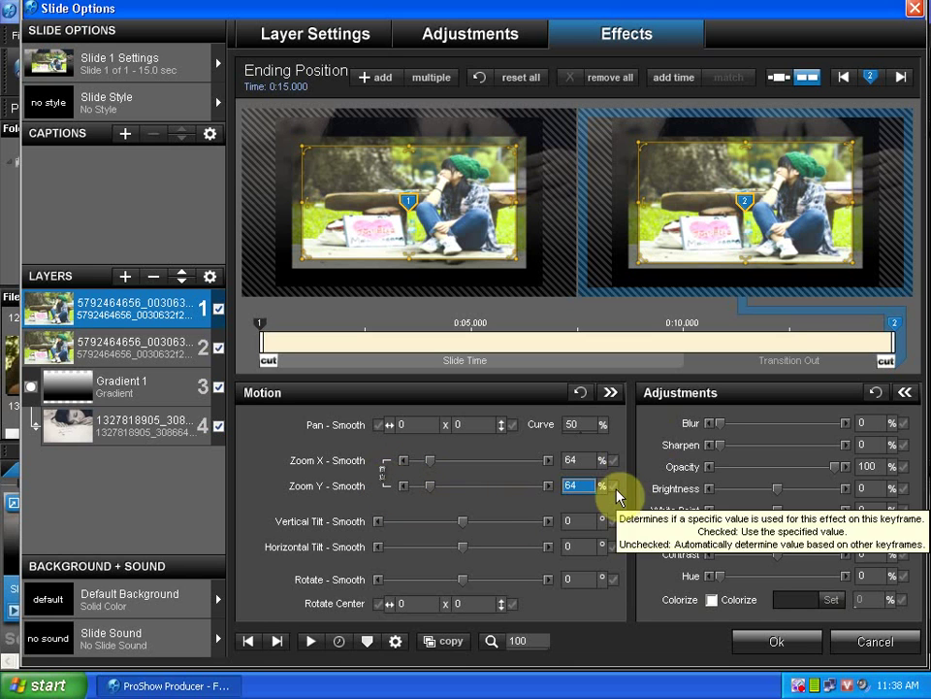